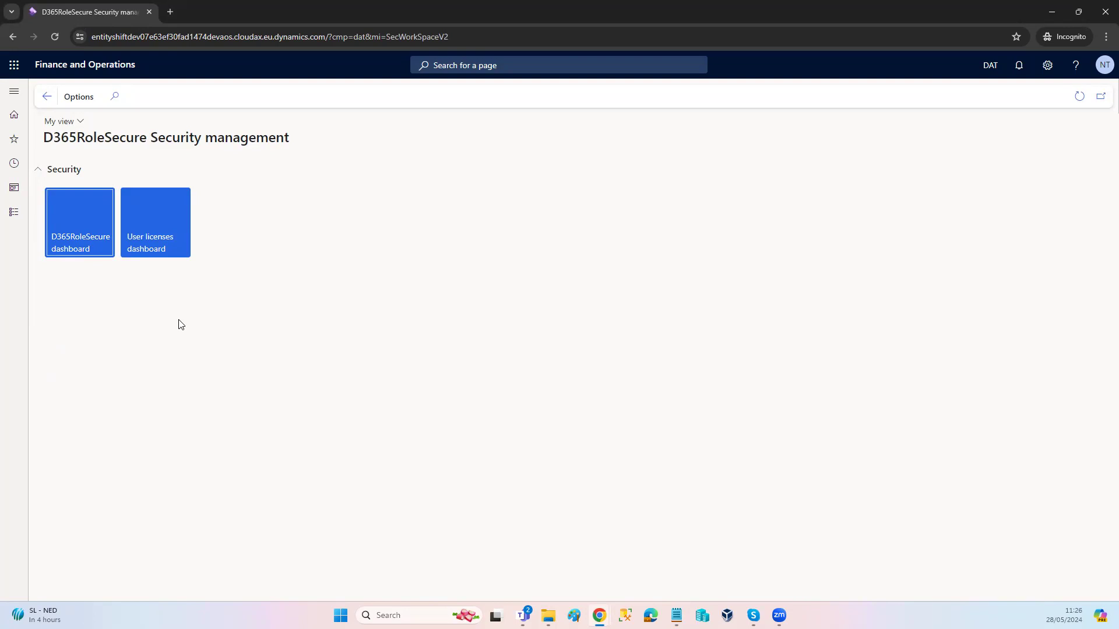
Step: Switch to the administrator's browser window, close the mail inbox tab and bring up the test user's details page
click(153, 302)
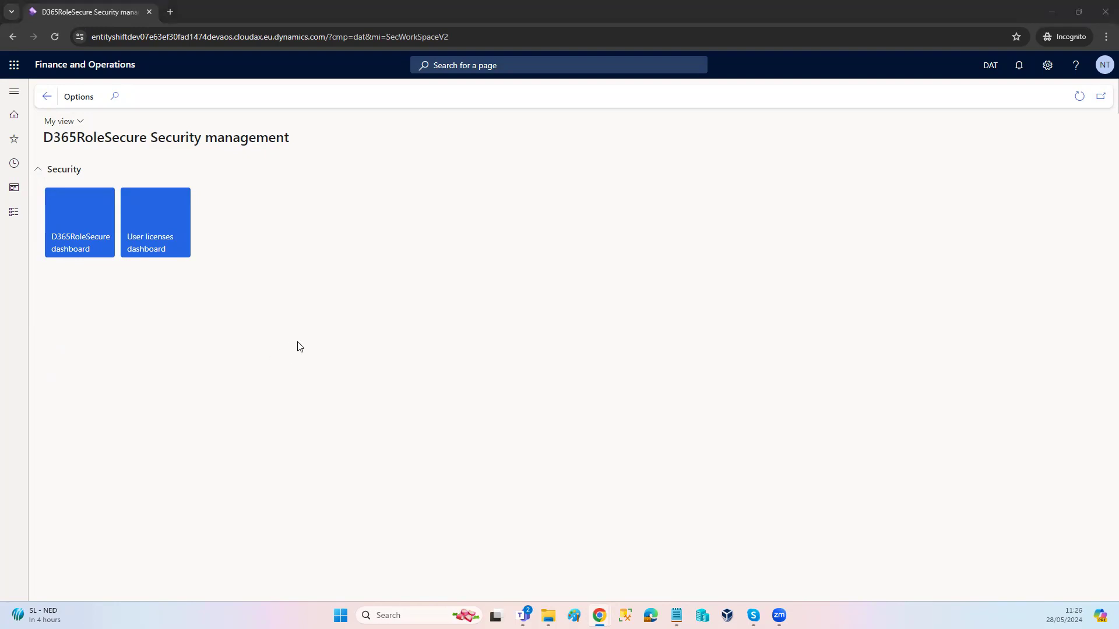
key(alt+Tab)
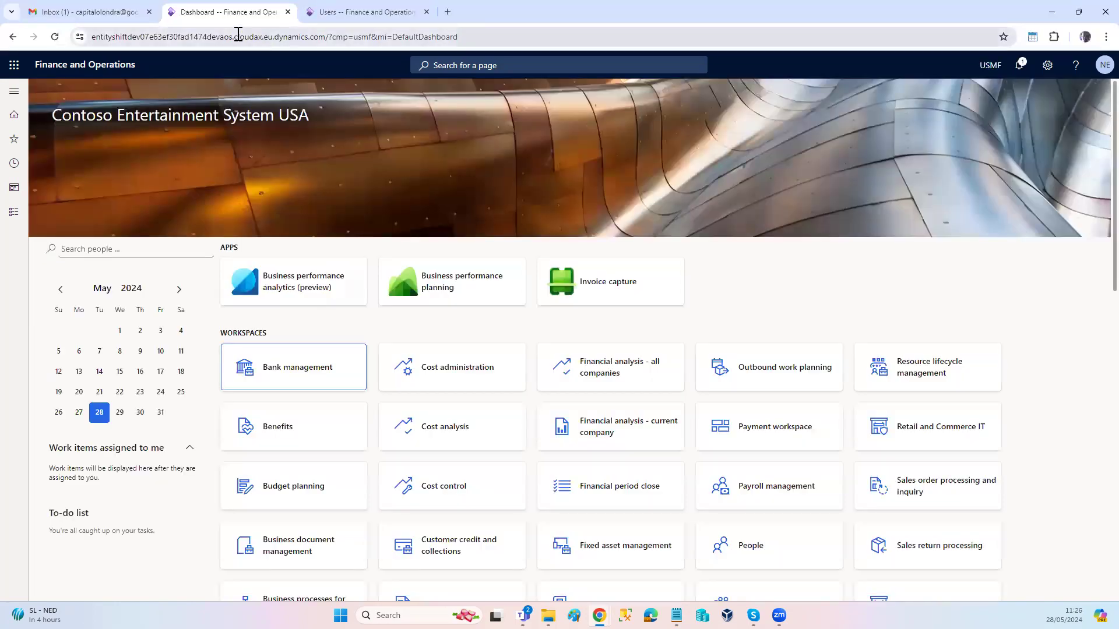
click(149, 12)
click(187, 12)
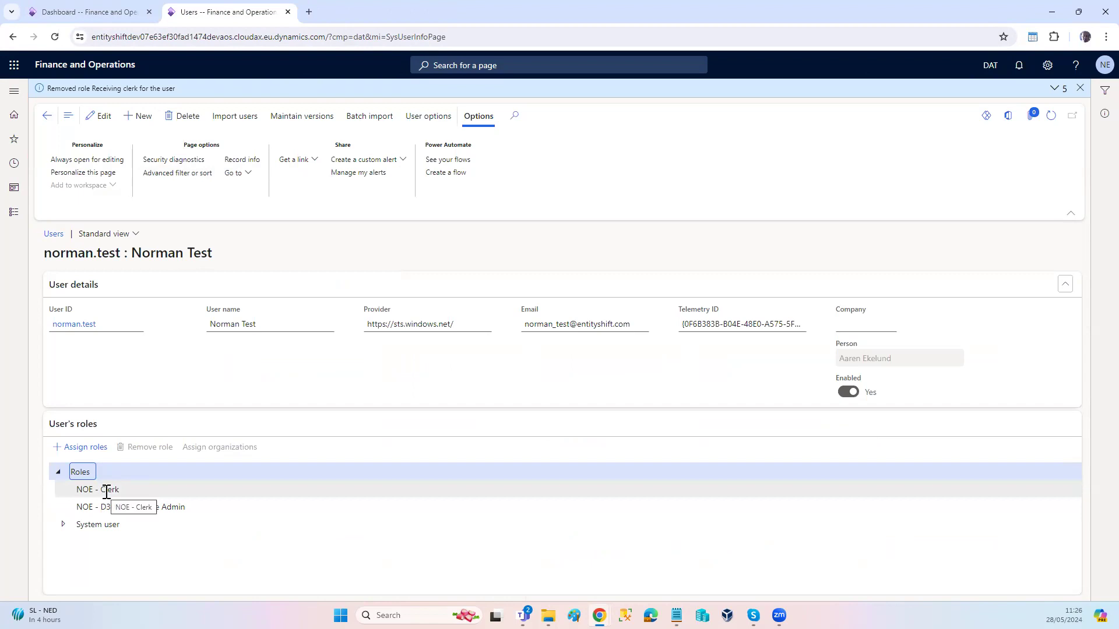
Step: Examine the test user's assigned roles, including NOE - Clerk and NOE - D365RoleSecure Admin
drag(216, 255, 131, 255)
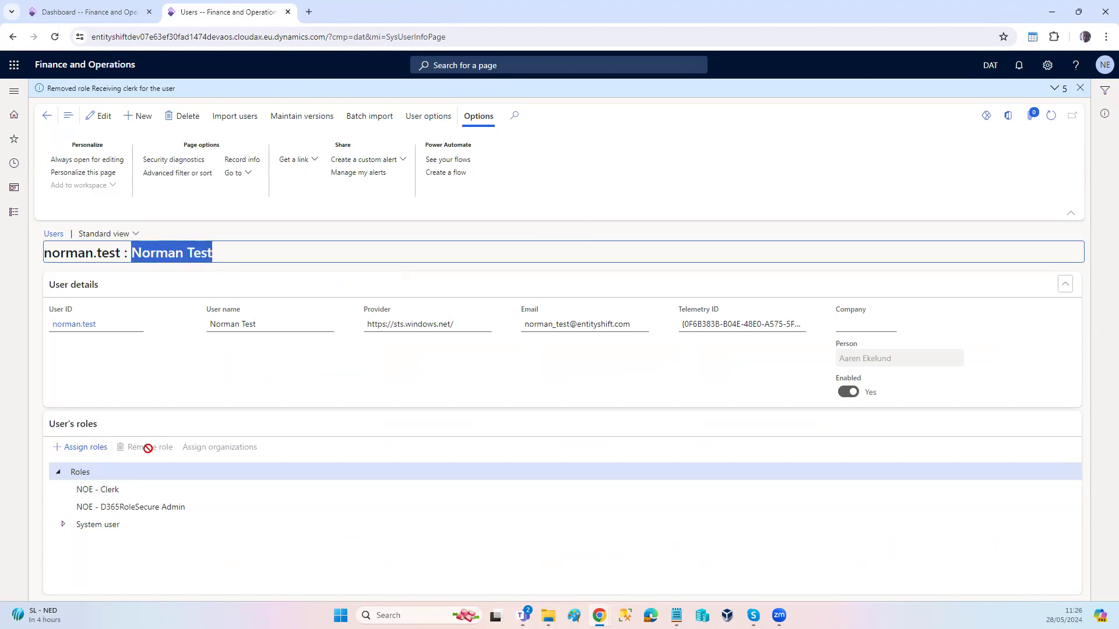
click(110, 490)
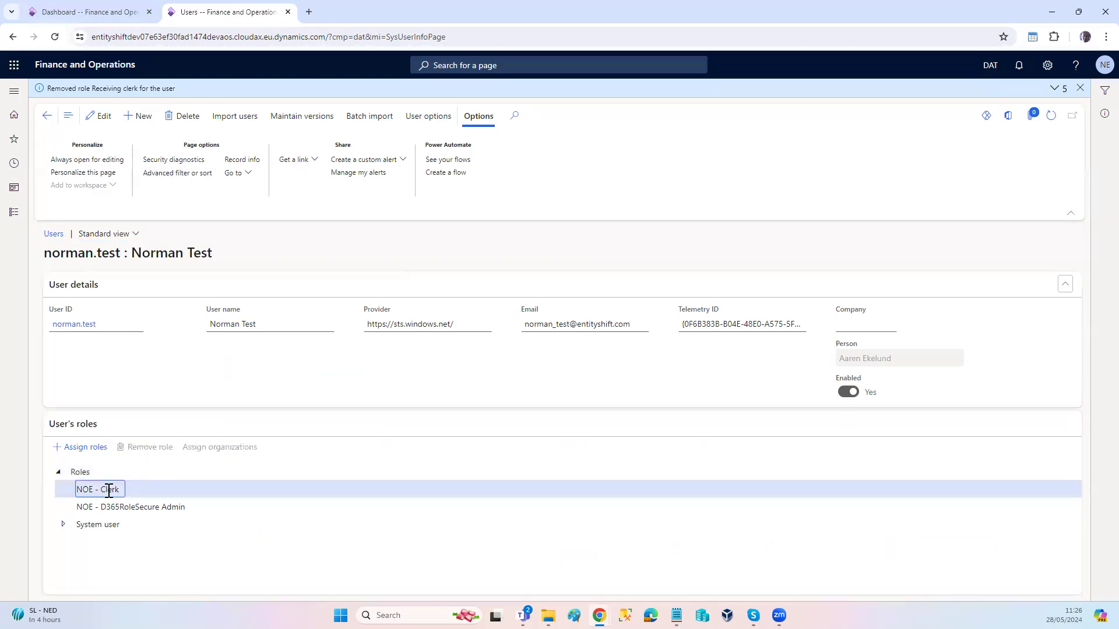
click(140, 507)
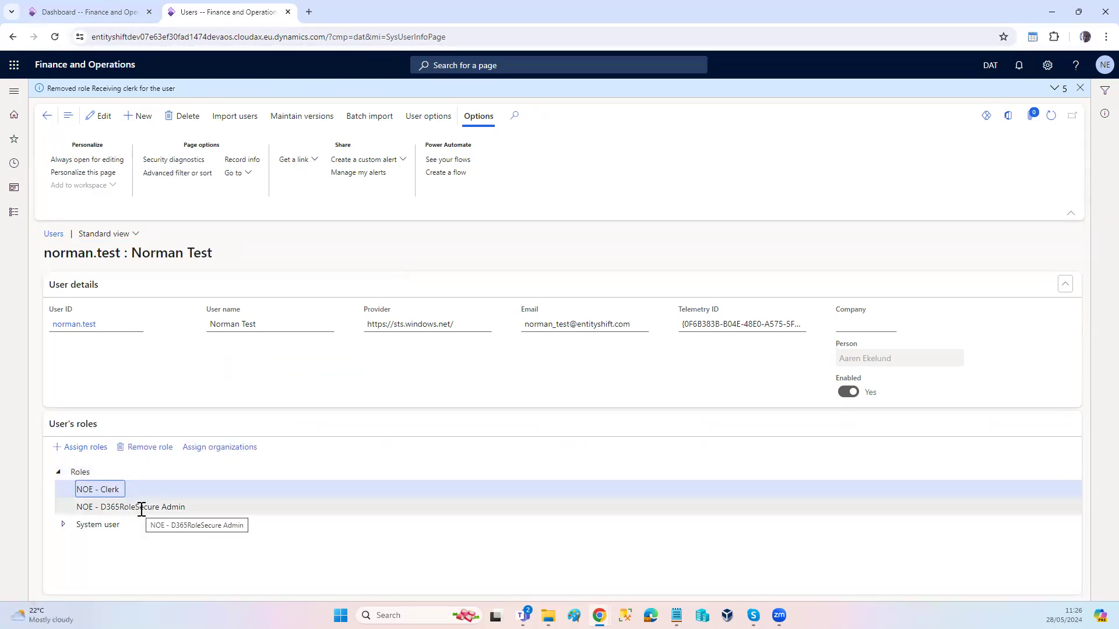
double_click(141, 508)
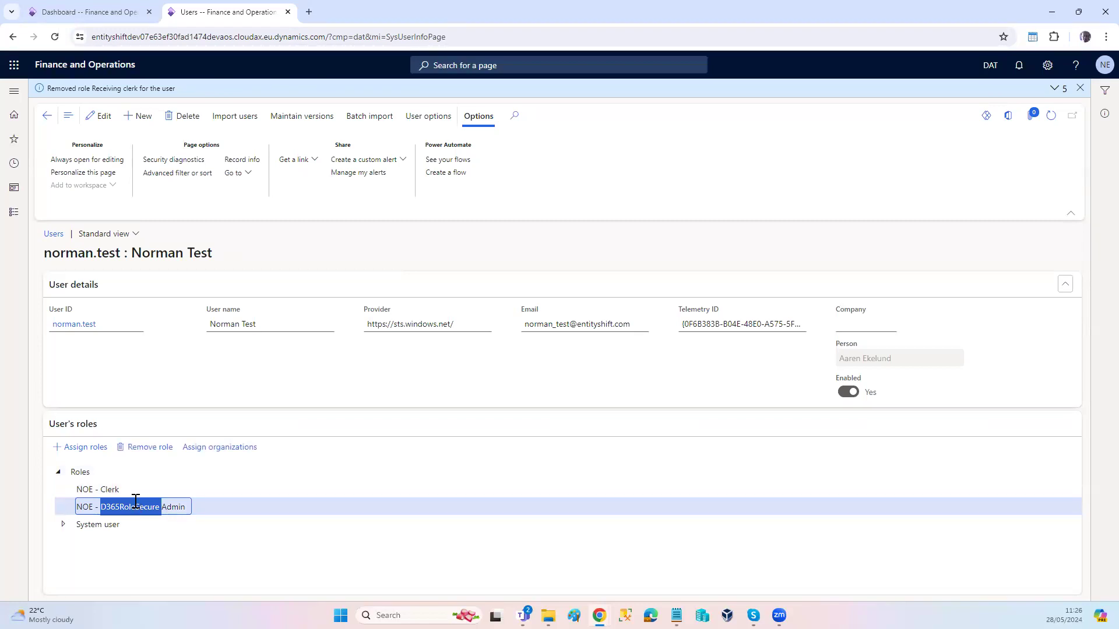
click(121, 489)
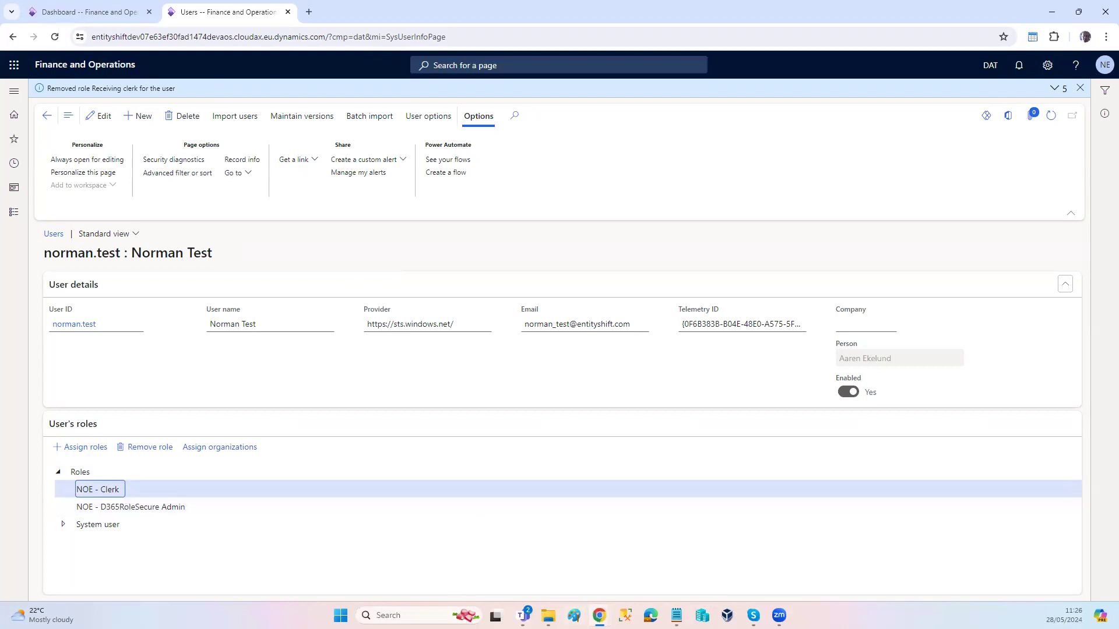
Step: Review the modules available in the test user's incognito session and compare them with the access requirements in the Demo notes
mouse_move(599, 615)
click(643, 565)
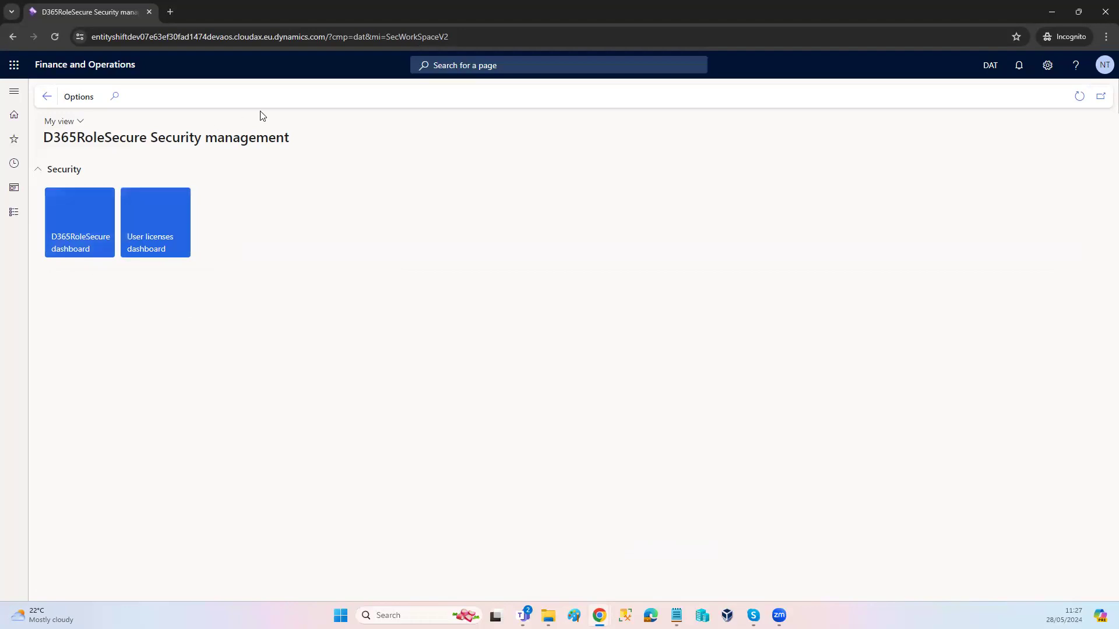
click(14, 215)
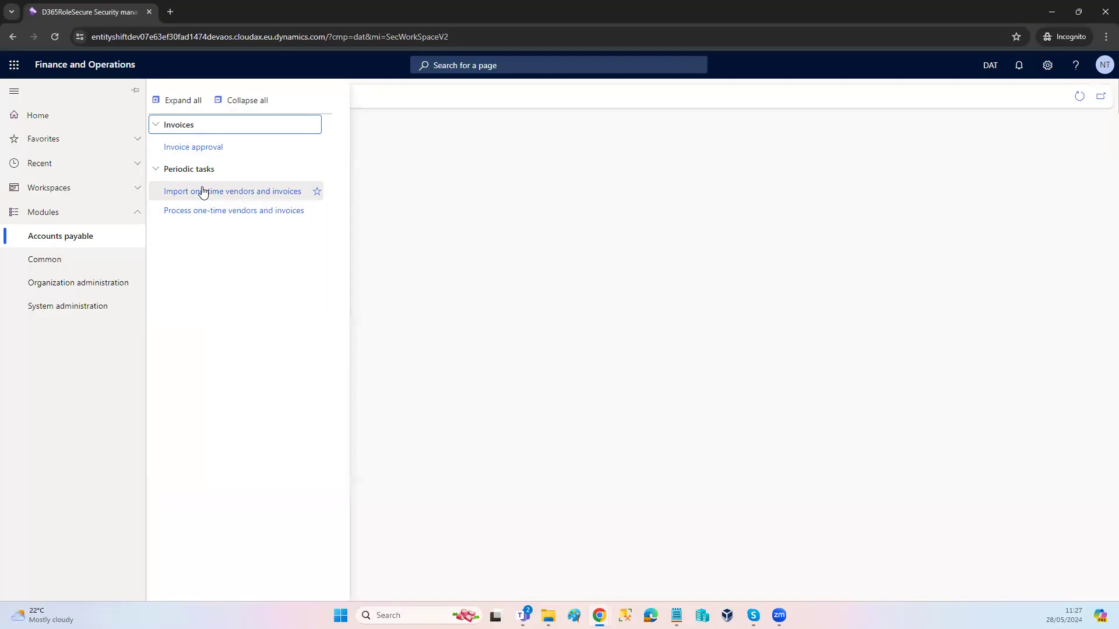
key(alt+Tab)
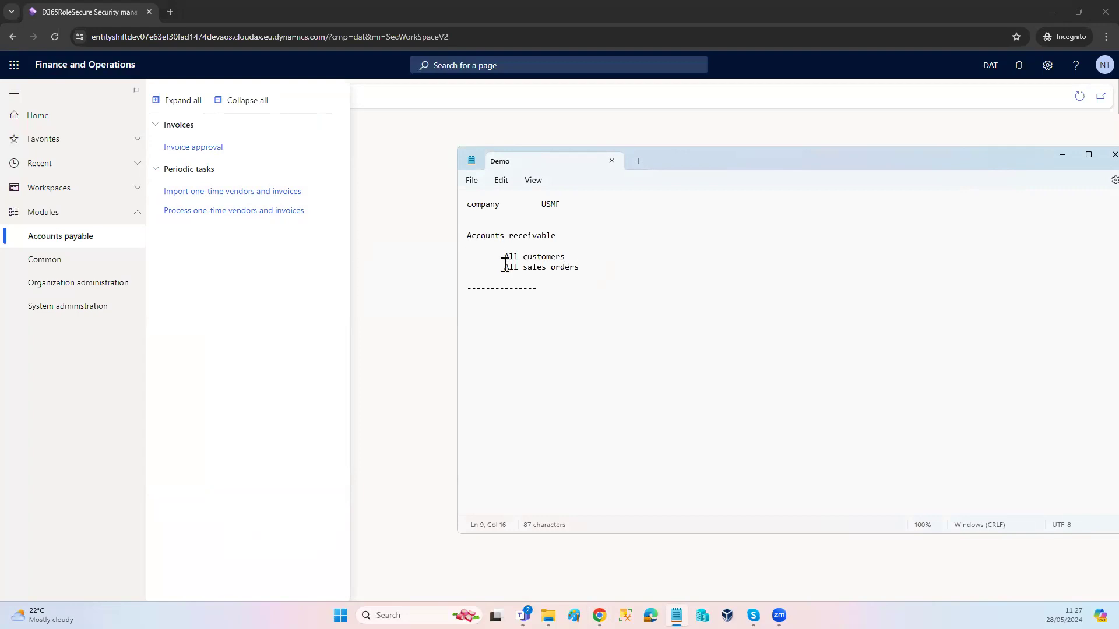
click(414, 304)
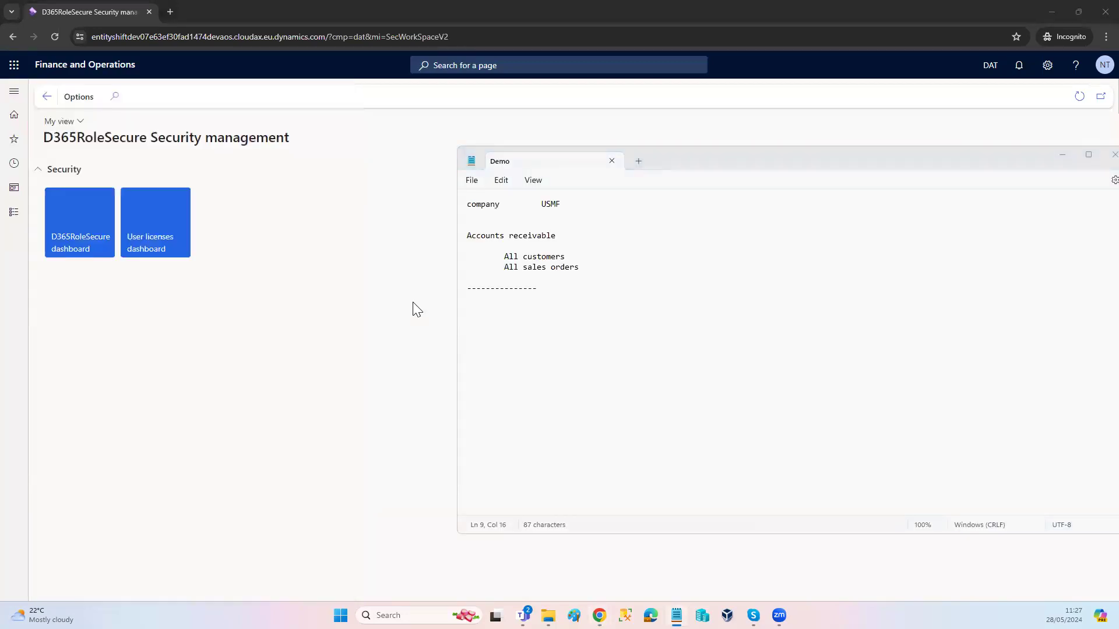
Step: Return to the administrator's USMF dashboard and begin creating a new recording in Task recorder
key(alt+Tab)
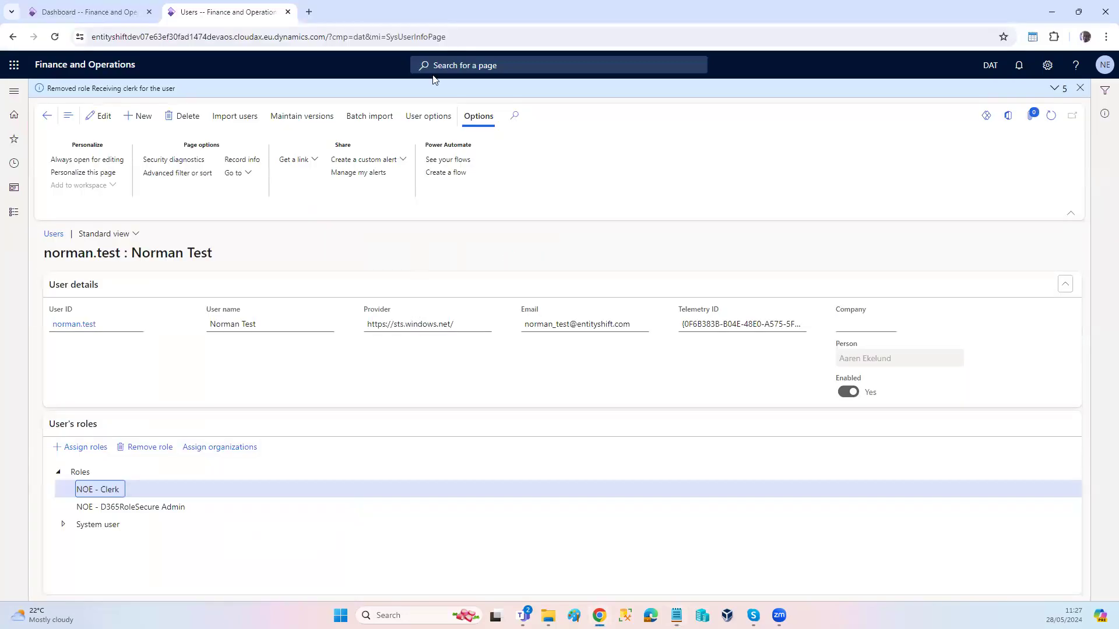
click(113, 18)
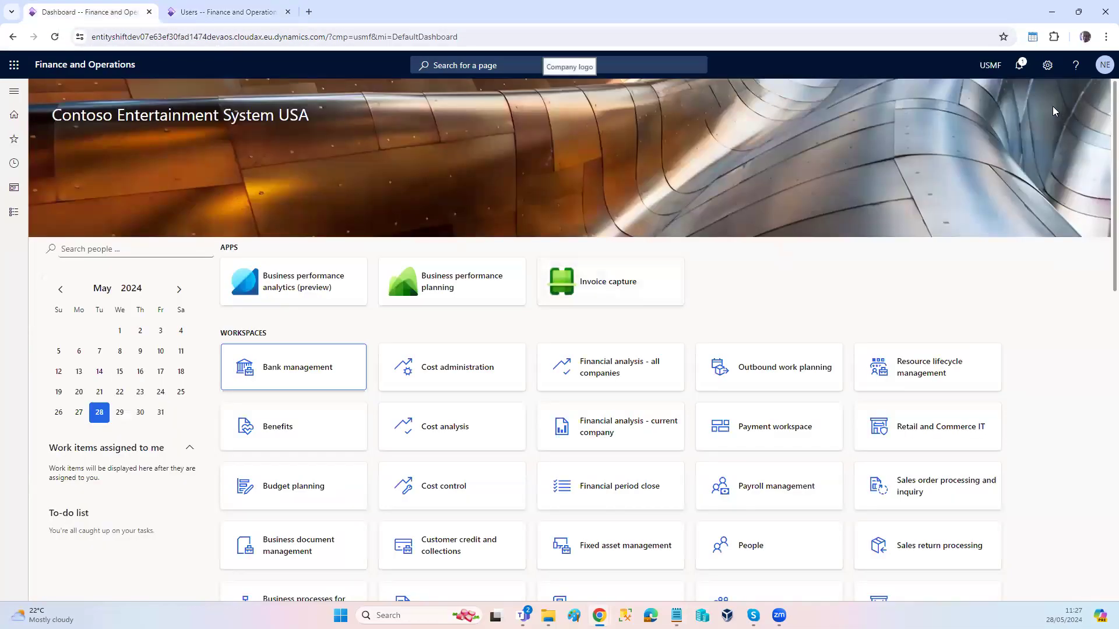
click(1047, 69)
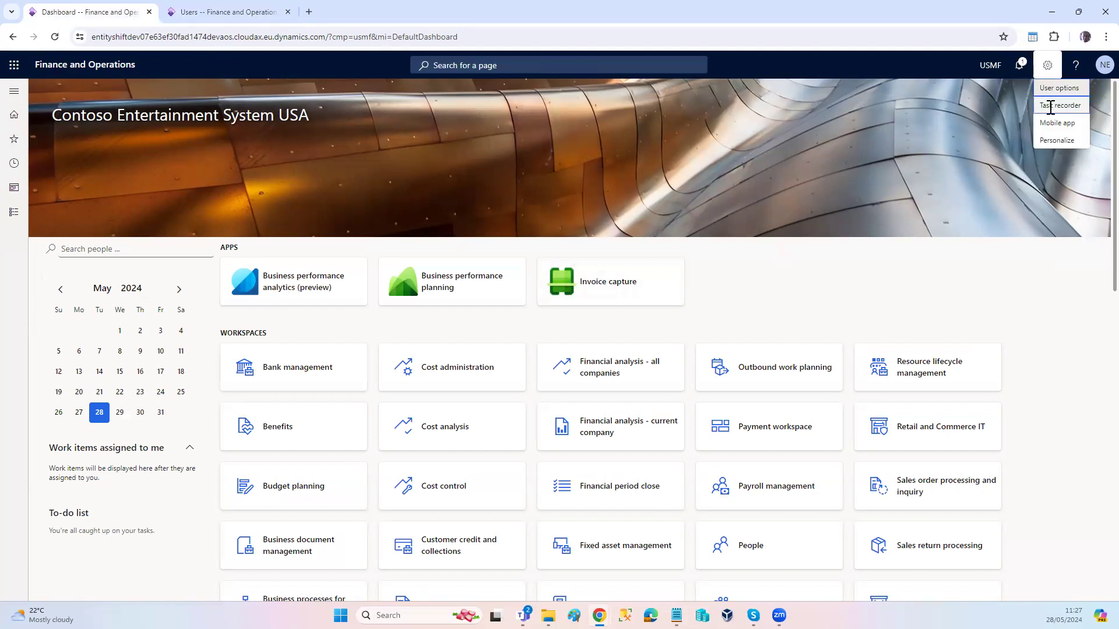
click(1048, 105)
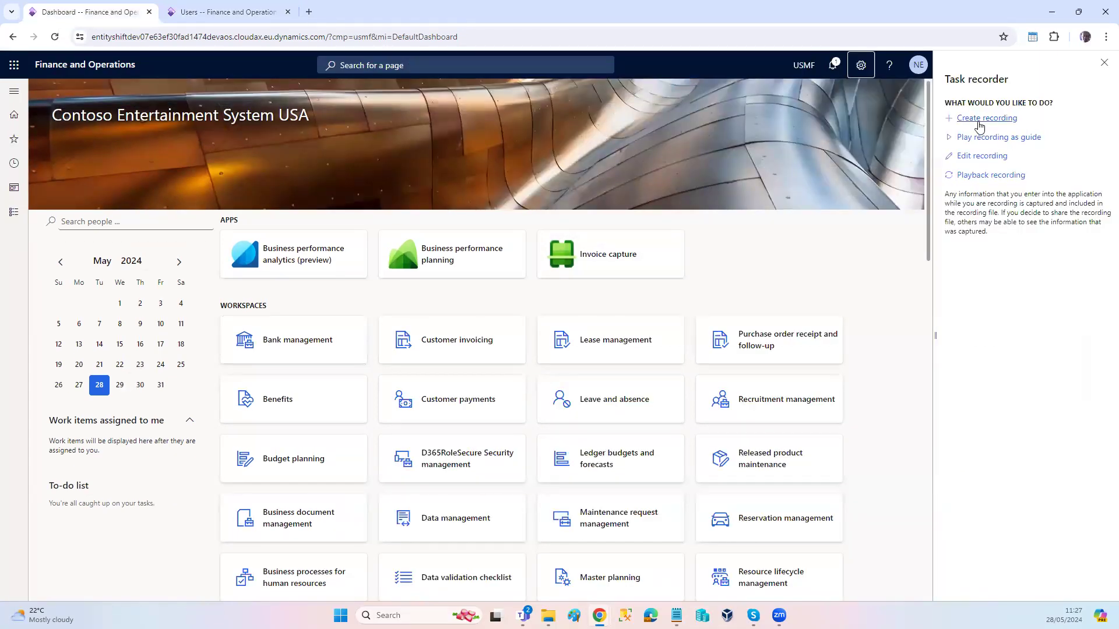
click(981, 119)
Step: Name the recording "NOE - Demo 28052024" and start recording
text(NOE 0)
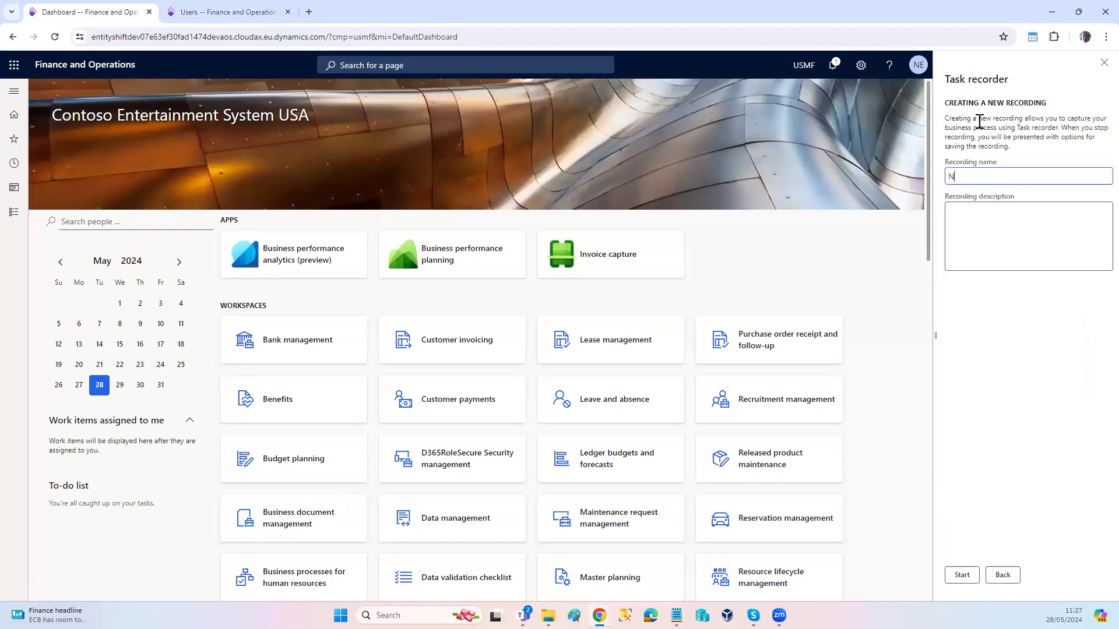
key(BackSpace)
text(- Den)
key(BackSpace)
text(mo 28052024)
click(967, 577)
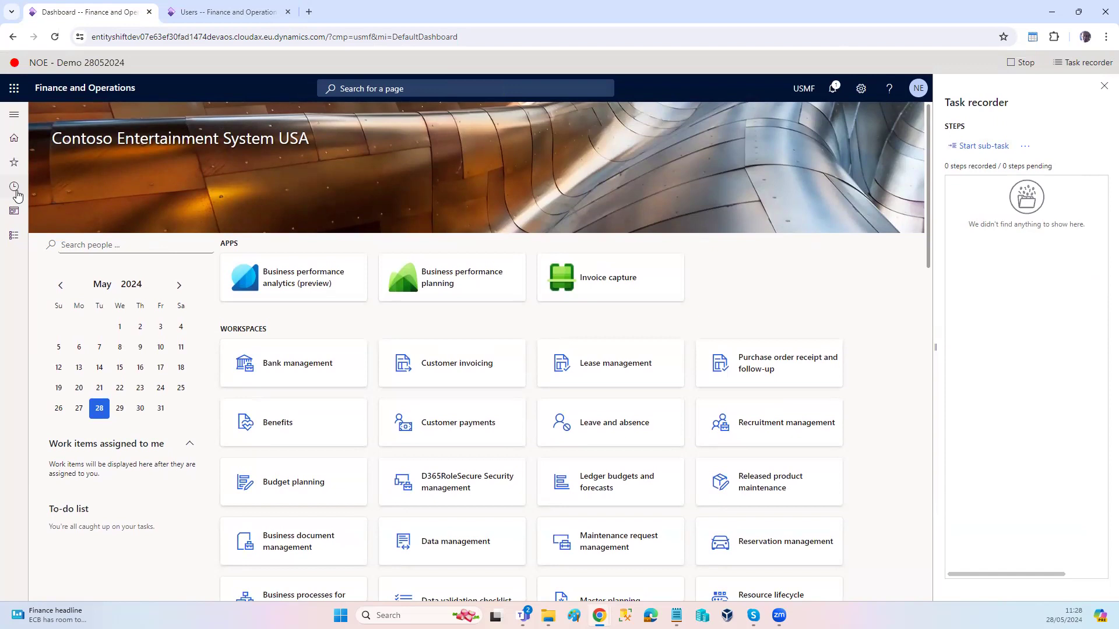
Step: Record visits to the All customers page and the All sales orders page
click(14, 188)
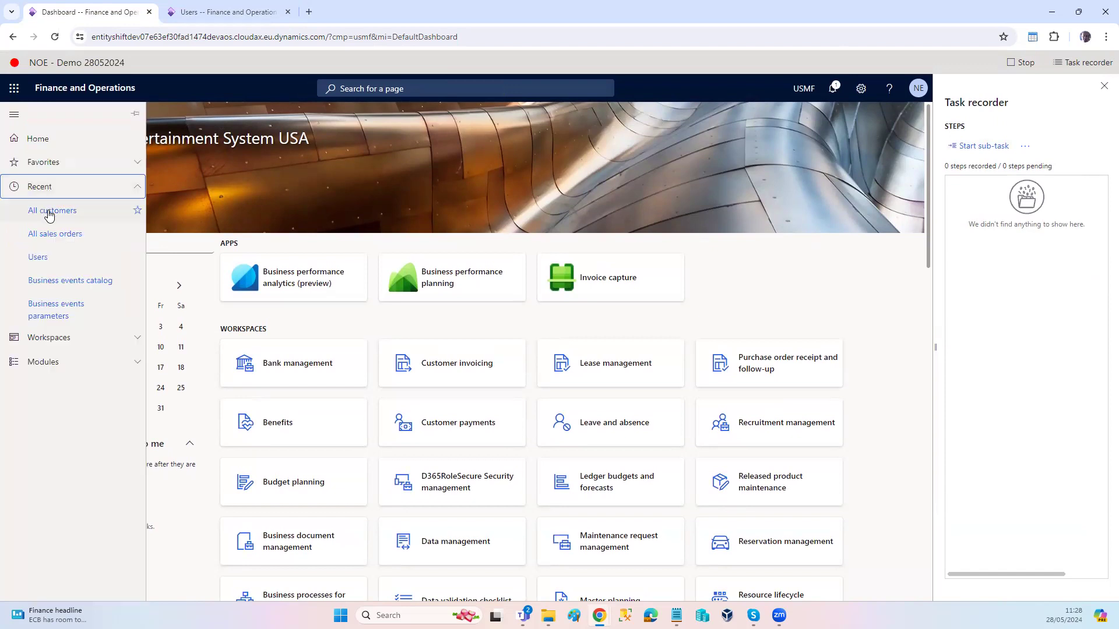
click(49, 211)
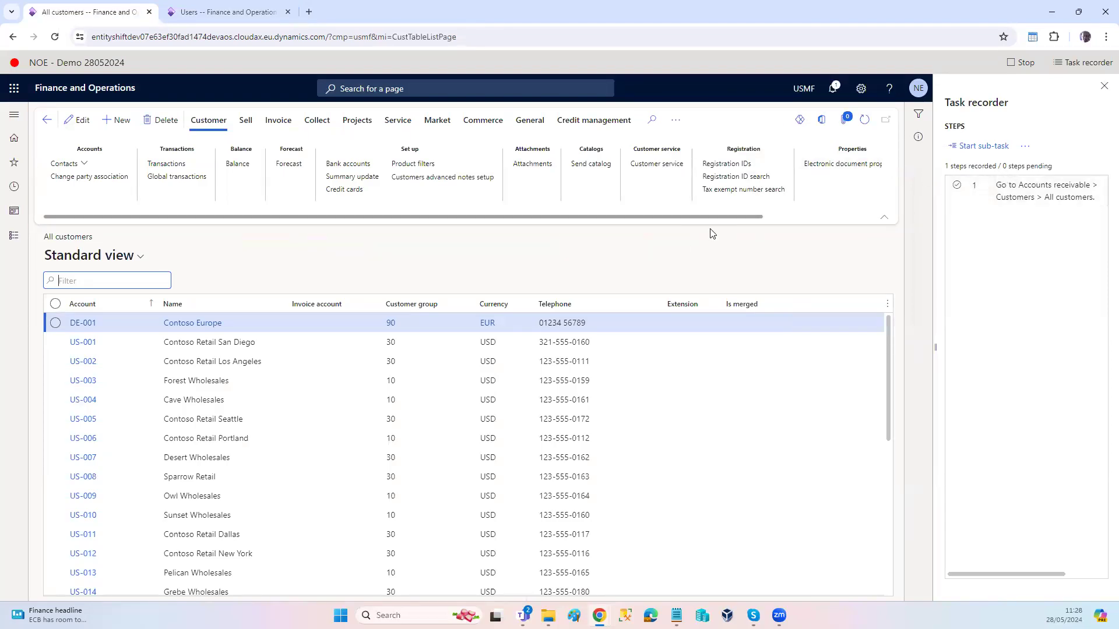
click(14, 189)
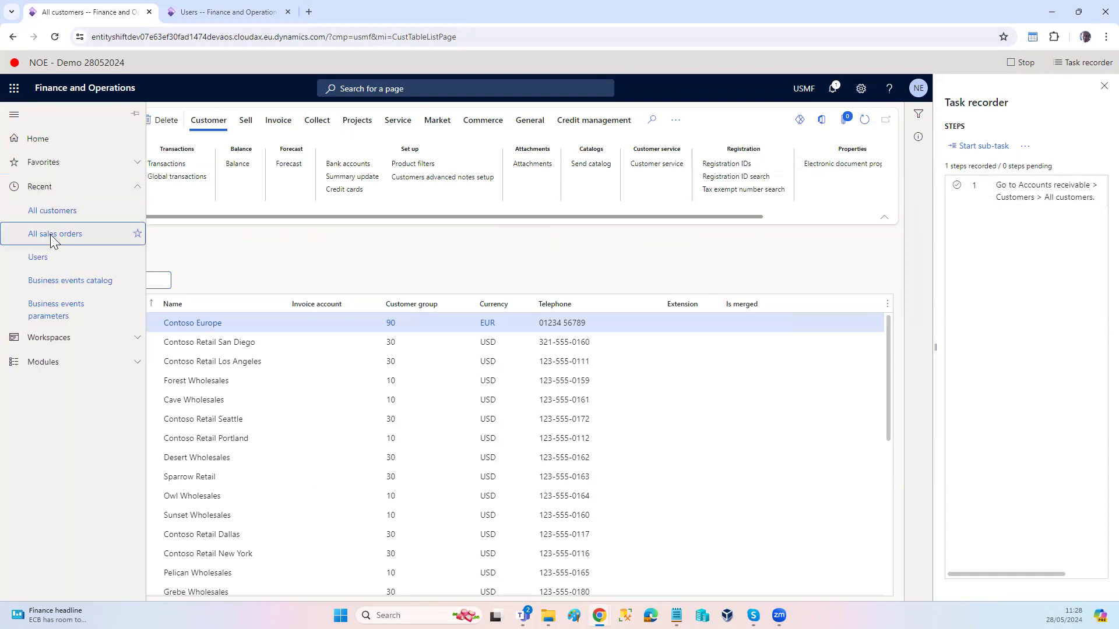
click(51, 235)
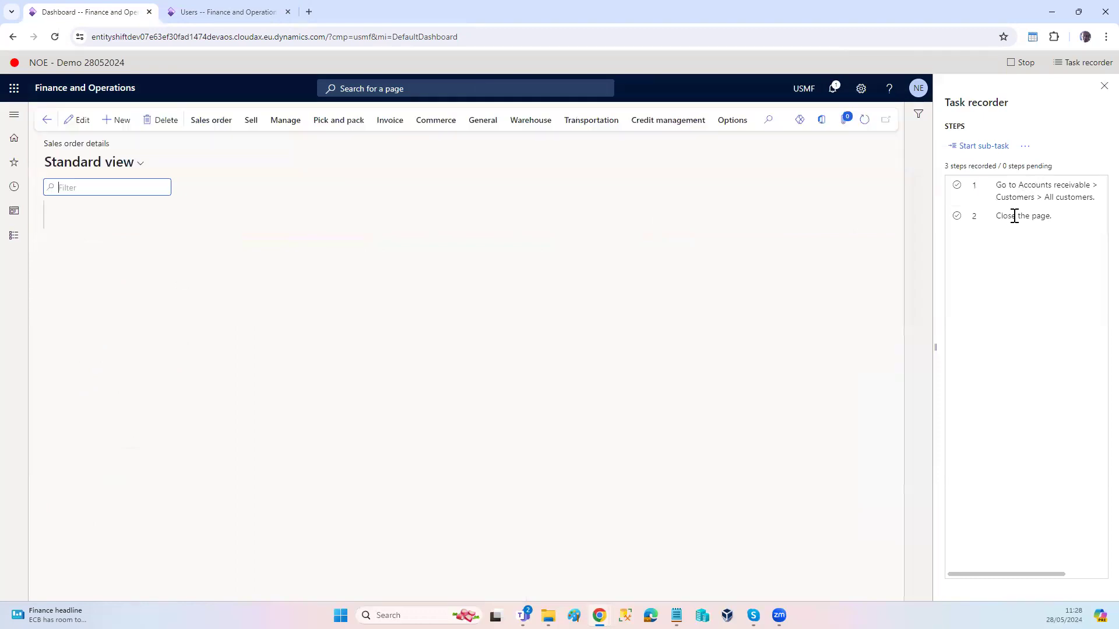
Step: Stop the recording and save it as a scenario, inspecting the object name and entry point type of its first step
click(1022, 62)
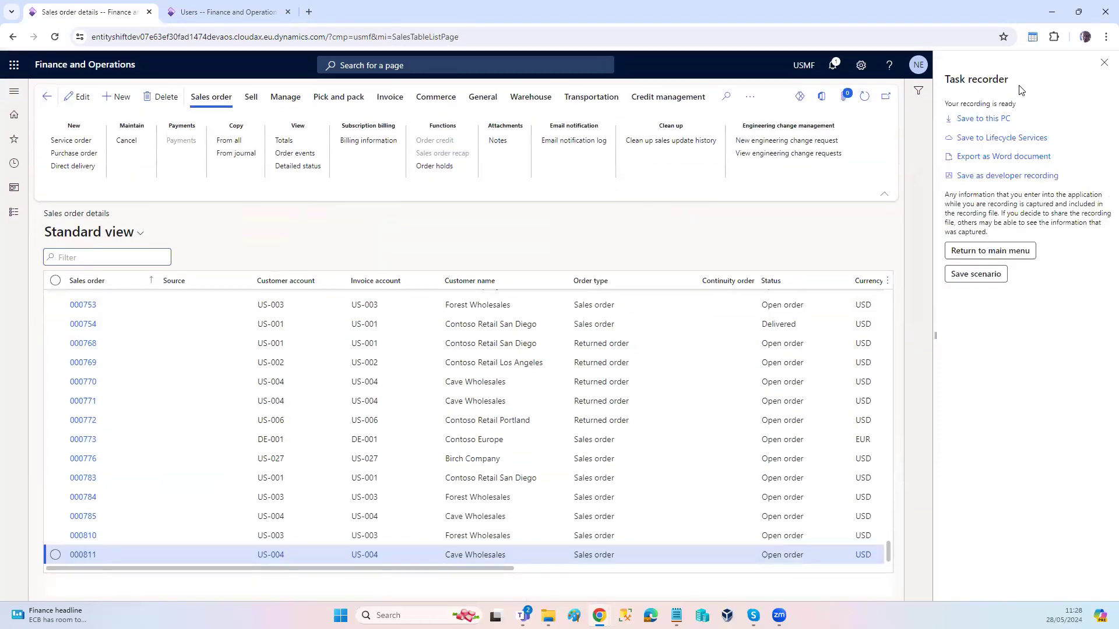
click(978, 275)
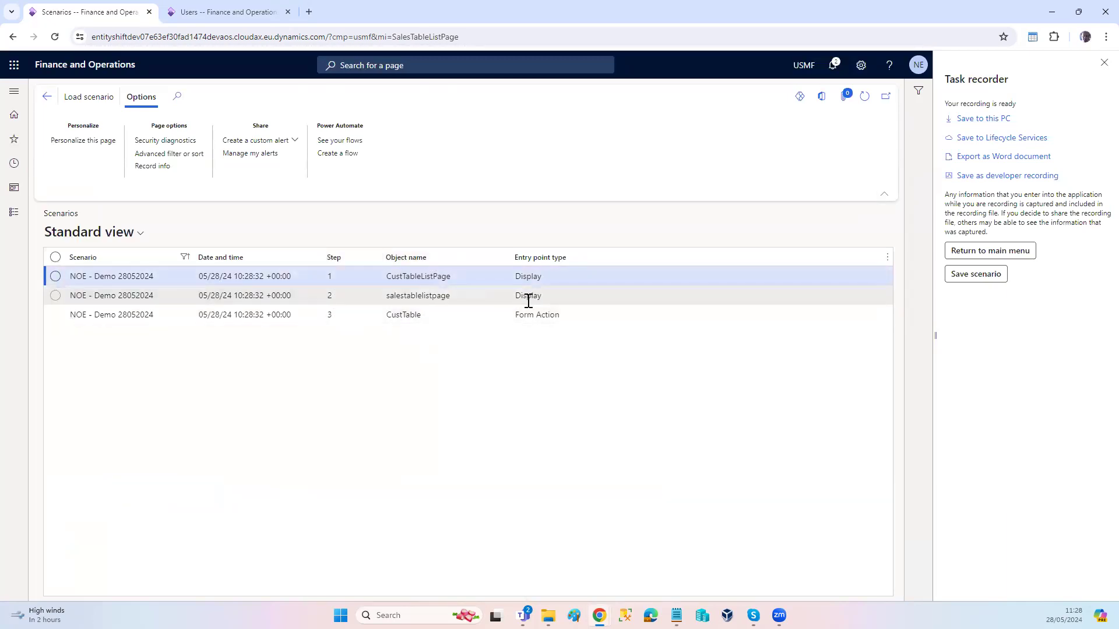
click(422, 280)
double_click(408, 277)
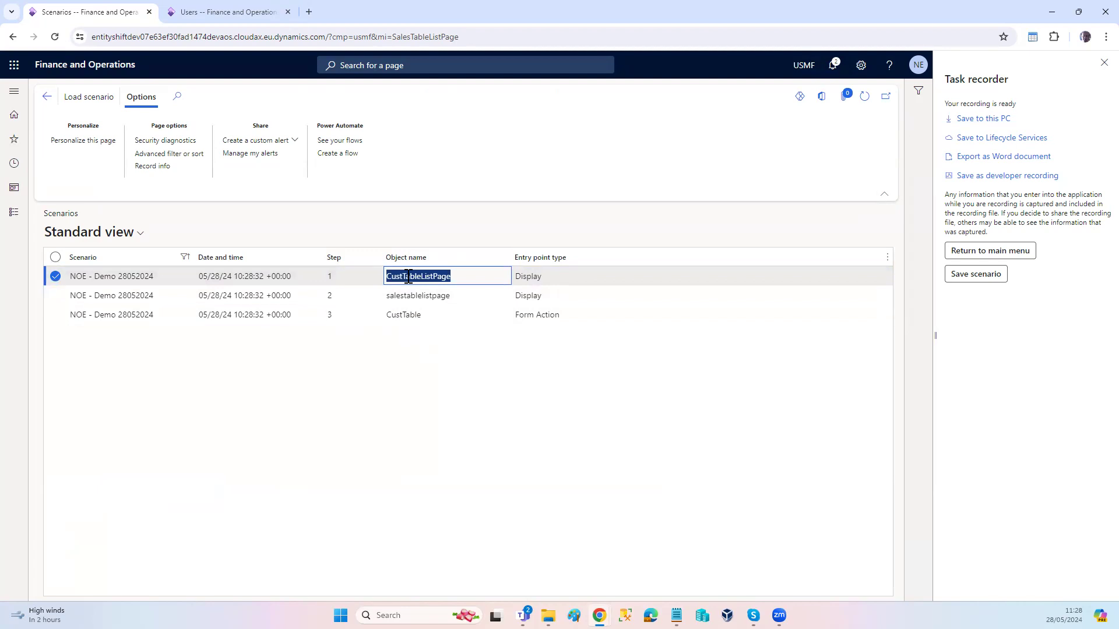
click(546, 277)
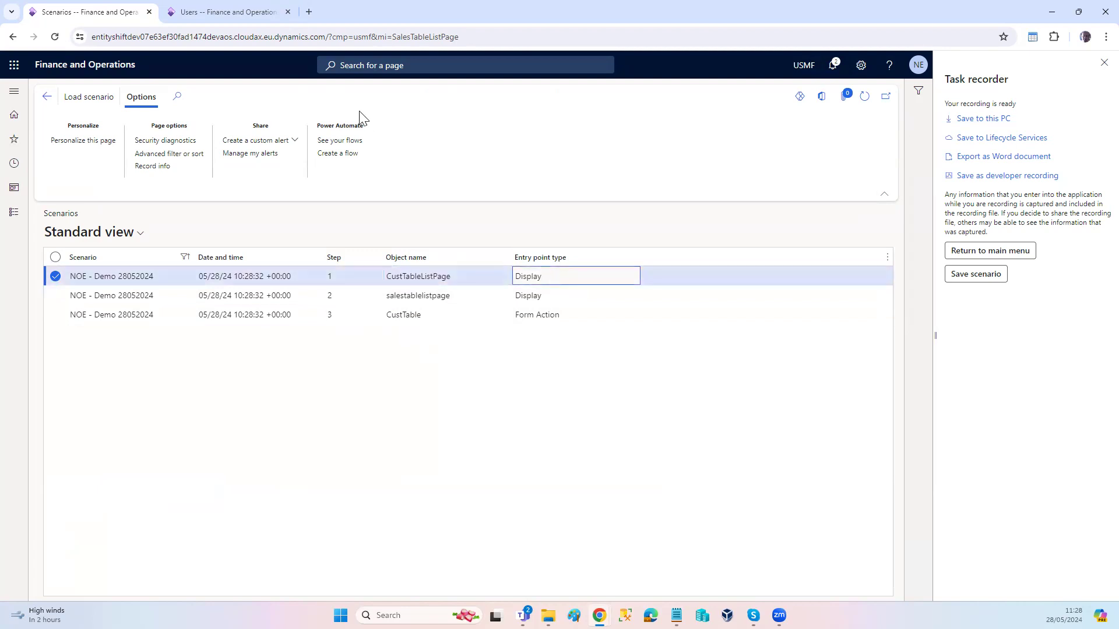
Step: Duplicate the browser tab and open the D365RoleSecure dashboard from the D365RoleSecure Security management workspace
right_click(103, 18)
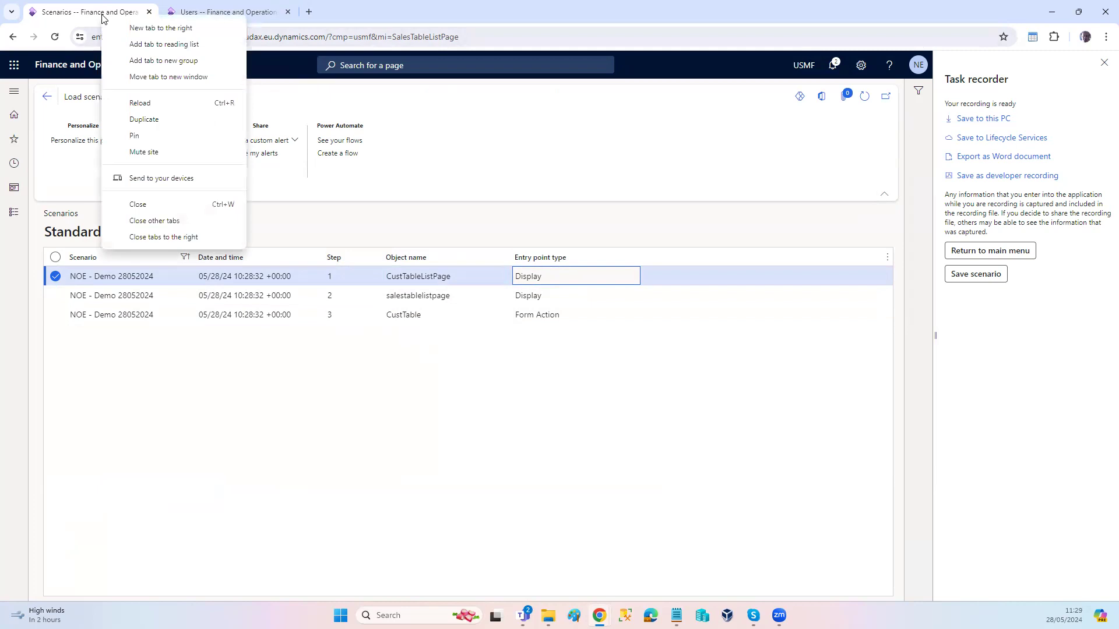
click(154, 120)
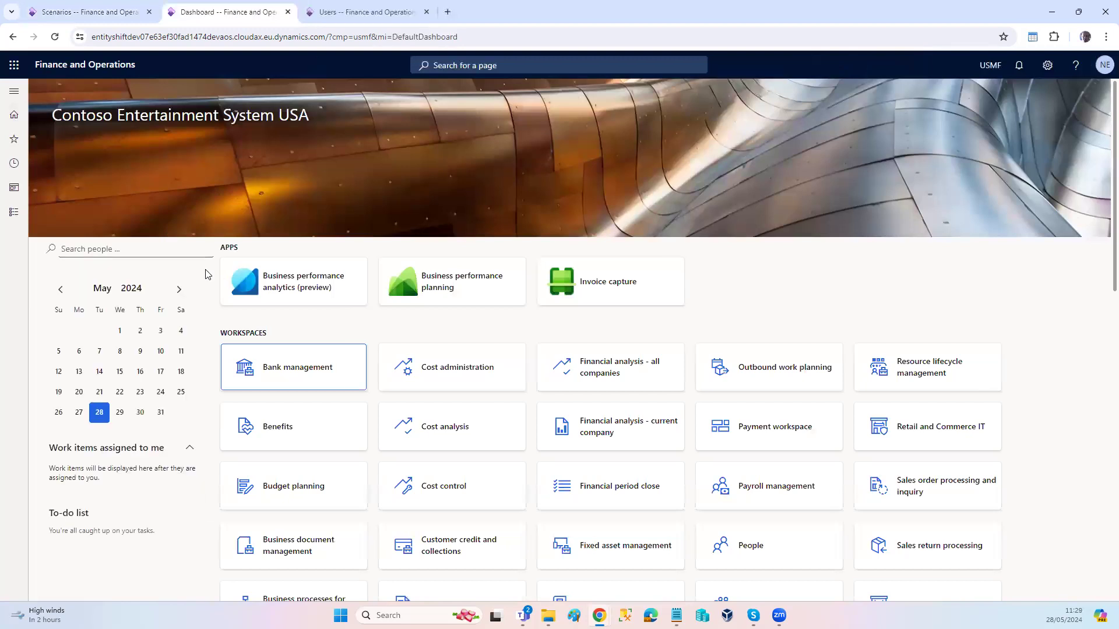
key(ctrl+f)
key(Return)
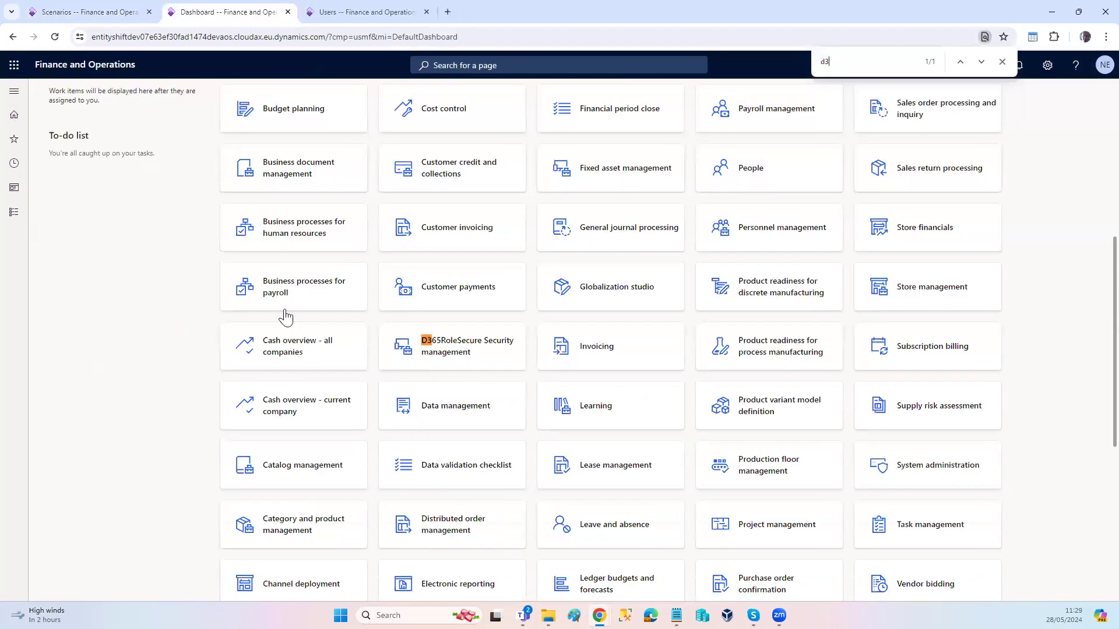
click(462, 352)
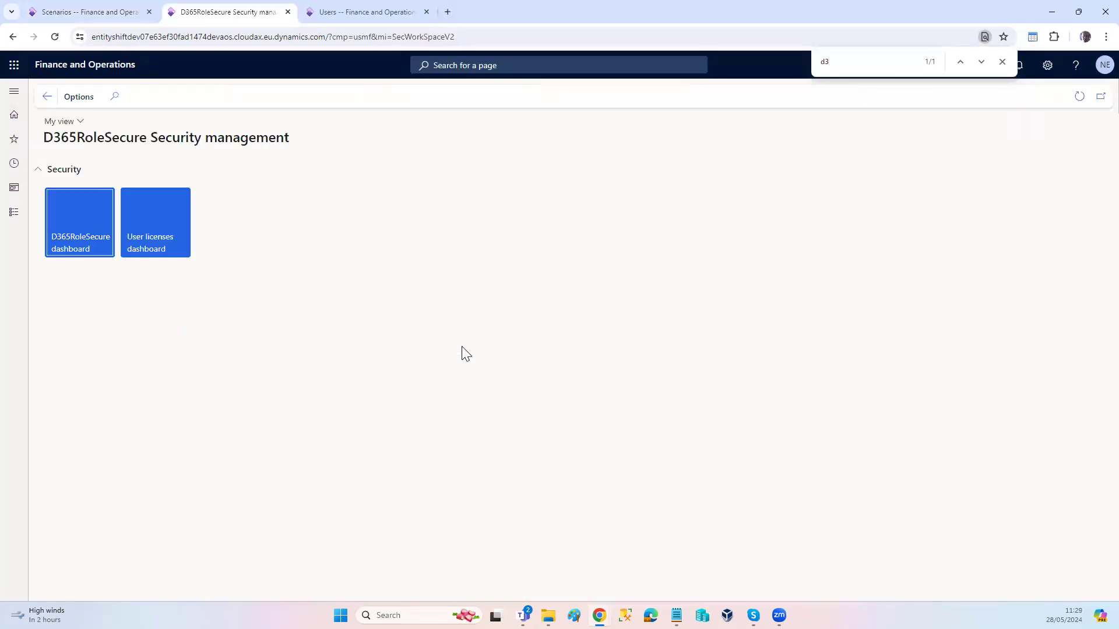
click(91, 240)
click(88, 246)
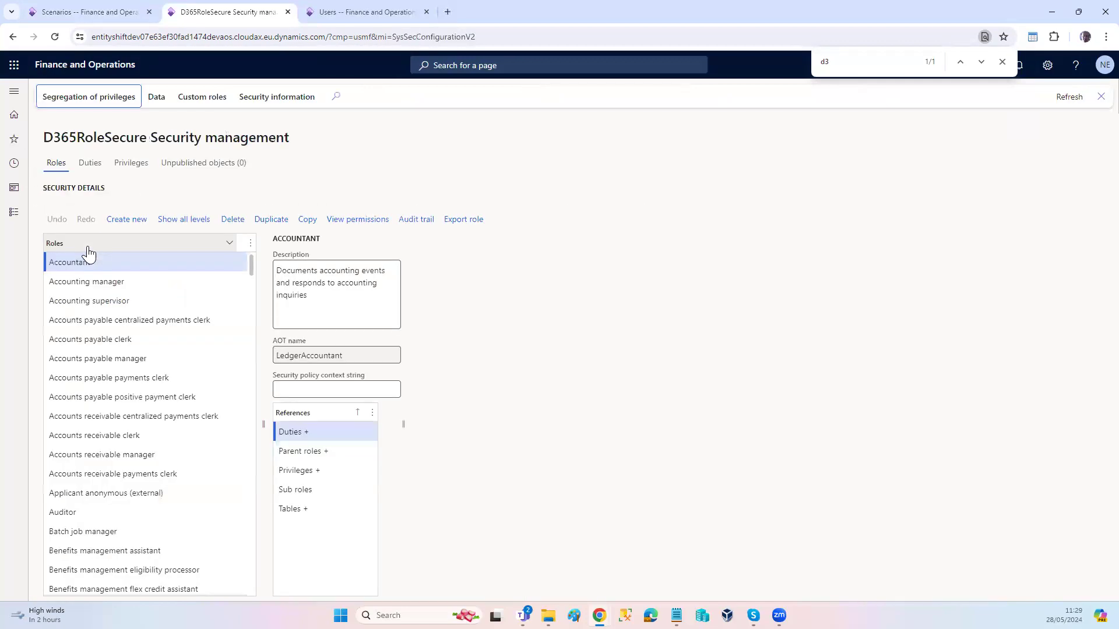
Step: Show the custom roles and pin NOE - Clerk so the role list is filtered to it
click(188, 98)
click(102, 136)
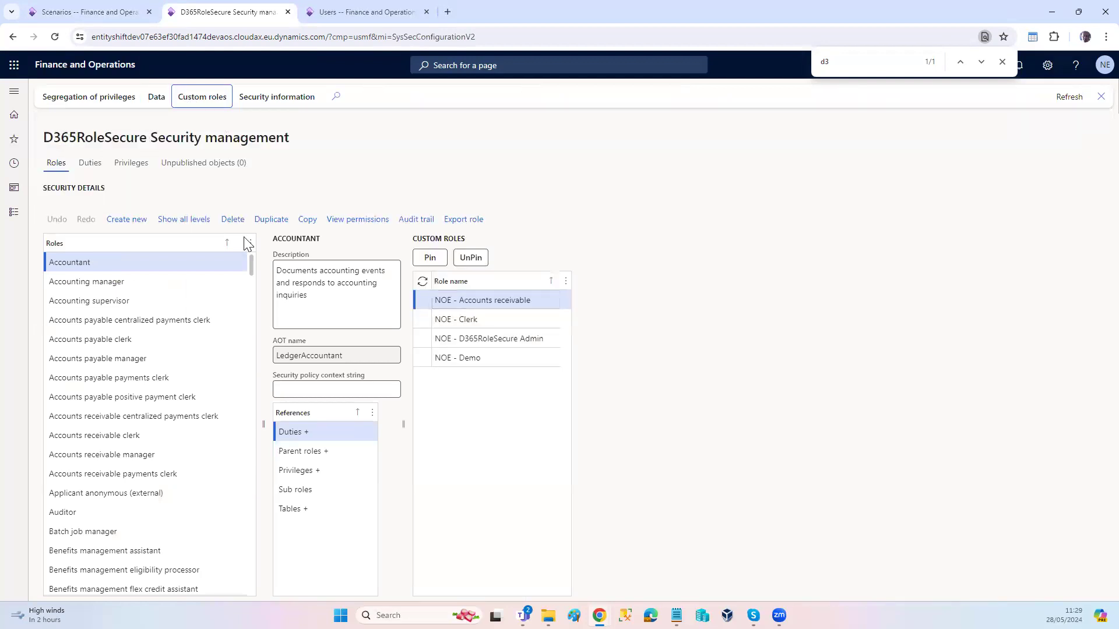
click(459, 325)
click(431, 262)
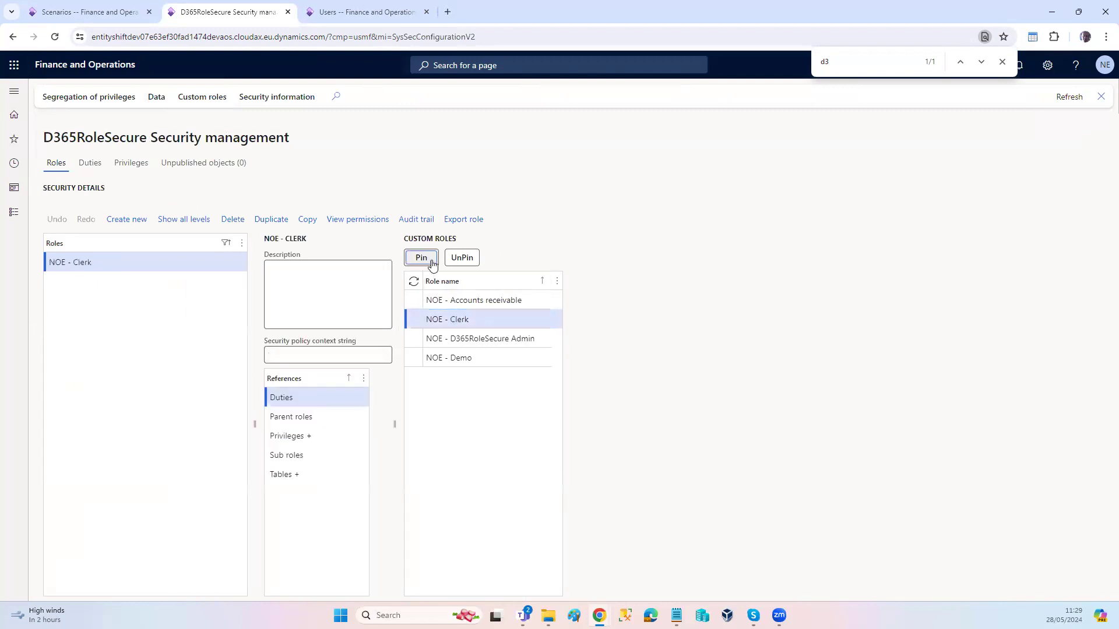
Step: Create a new privilege named NOE - Clerk and reference it on the NOE - Clerk role
click(321, 436)
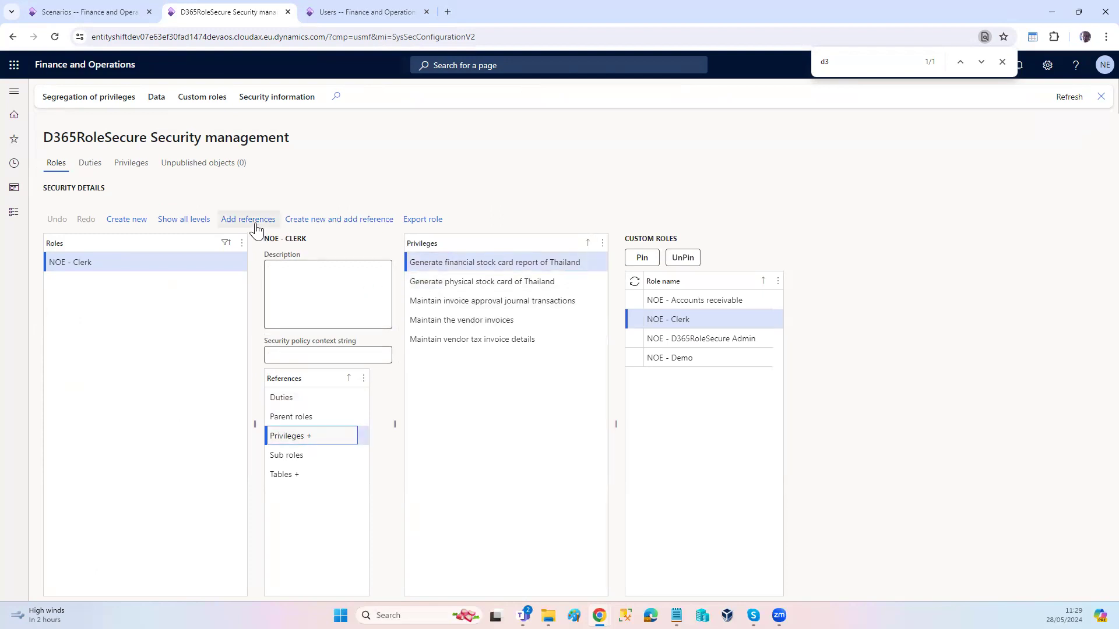
click(315, 219)
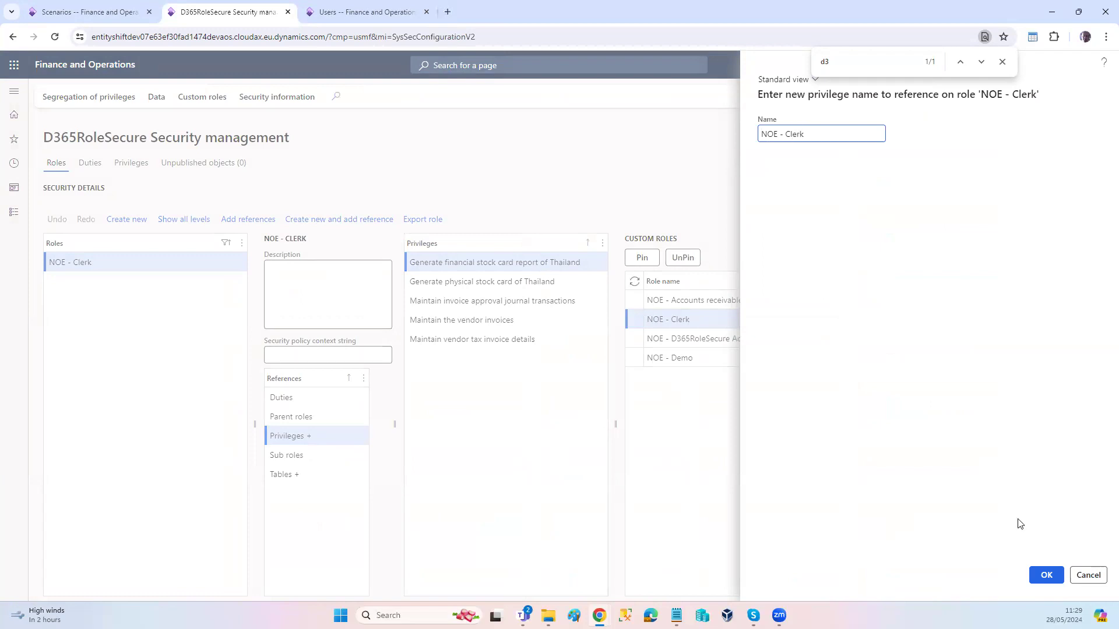
click(1044, 576)
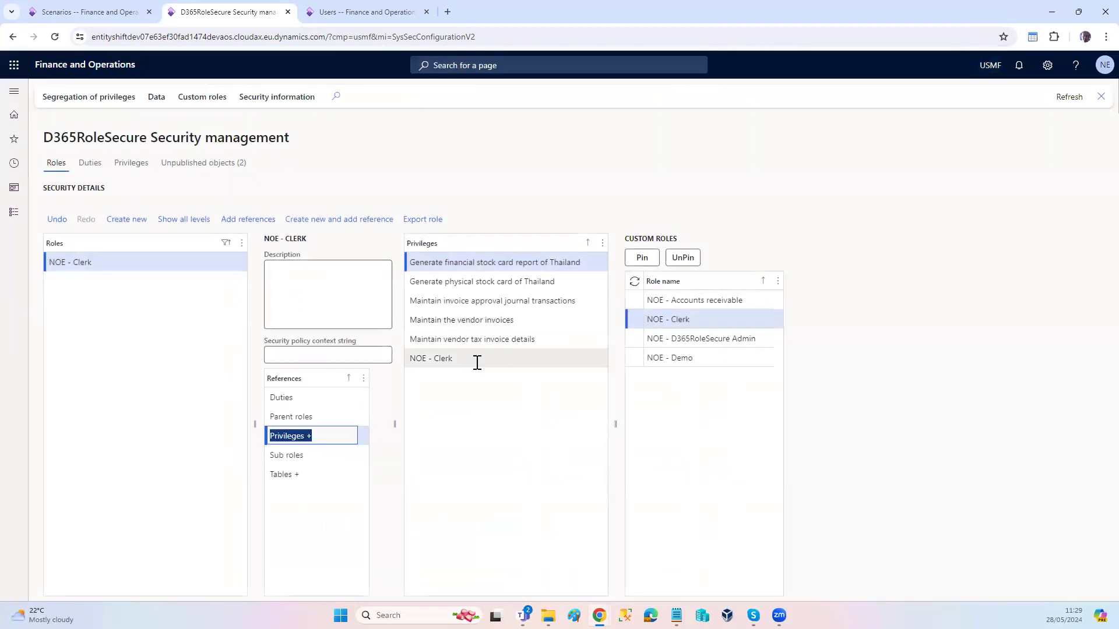
Step: Start adding display menu item references to the NOE - Clerk privilege and filter the names by CustTableListPage
click(472, 359)
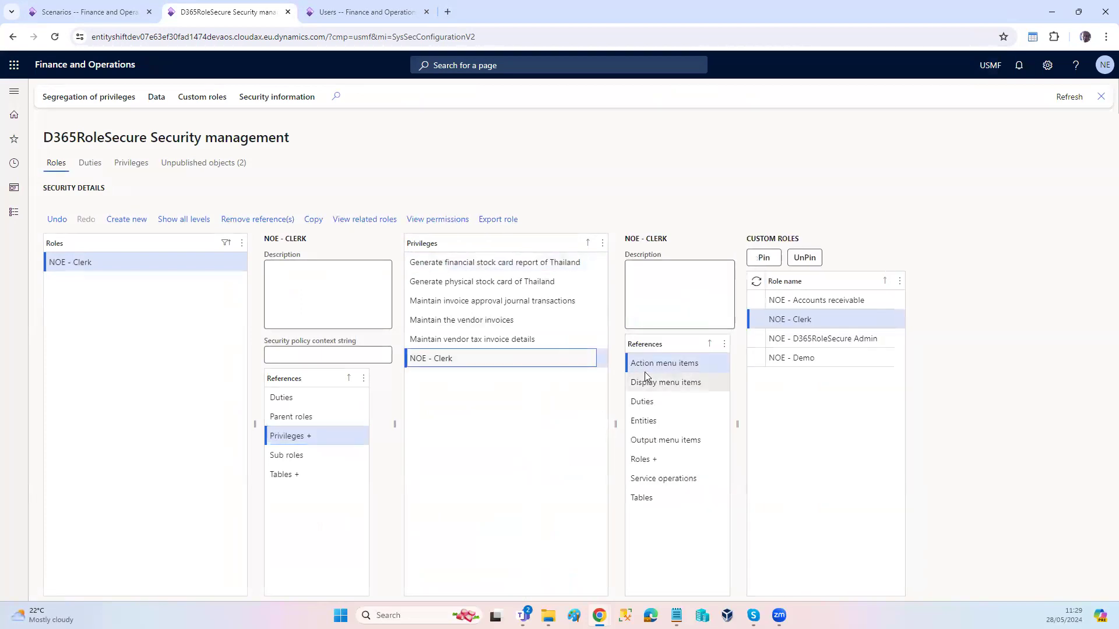
click(650, 383)
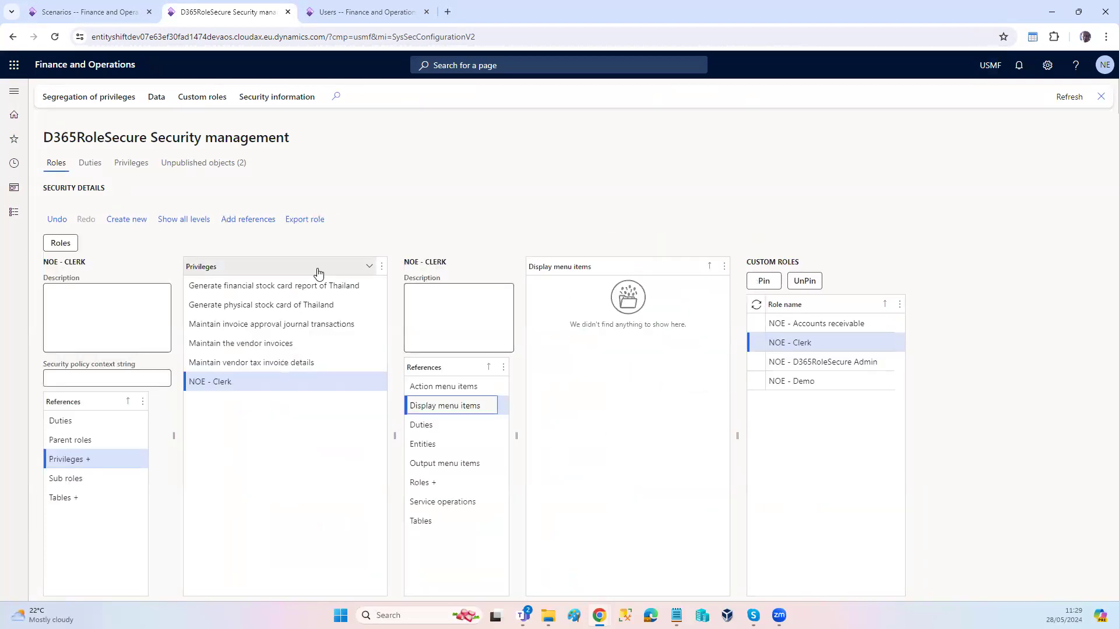
click(259, 223)
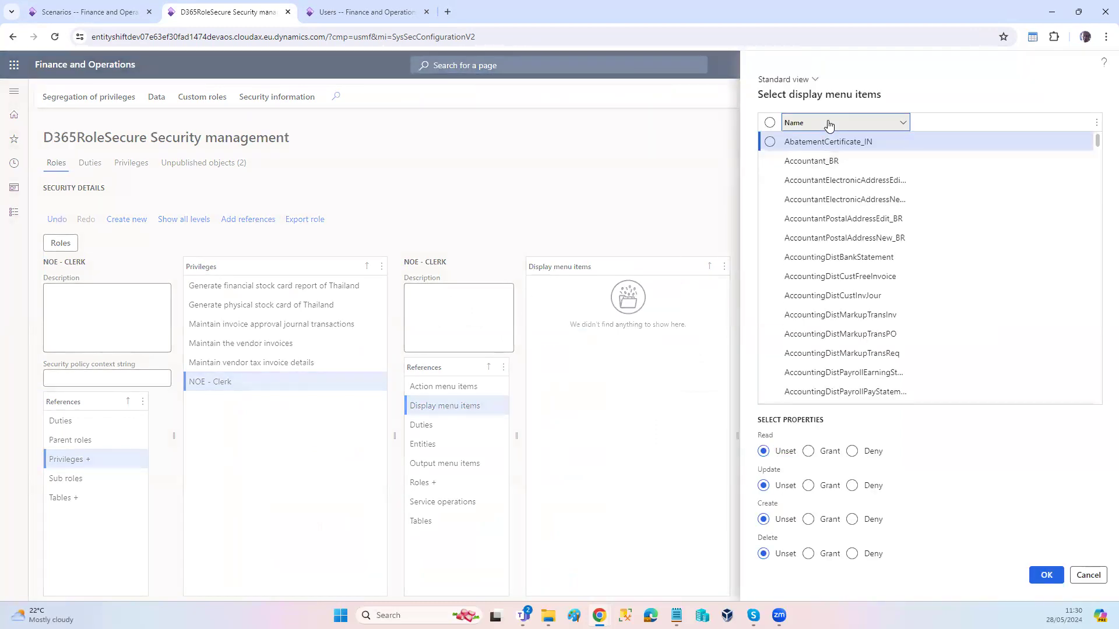
click(829, 126)
key(ctrl+v)
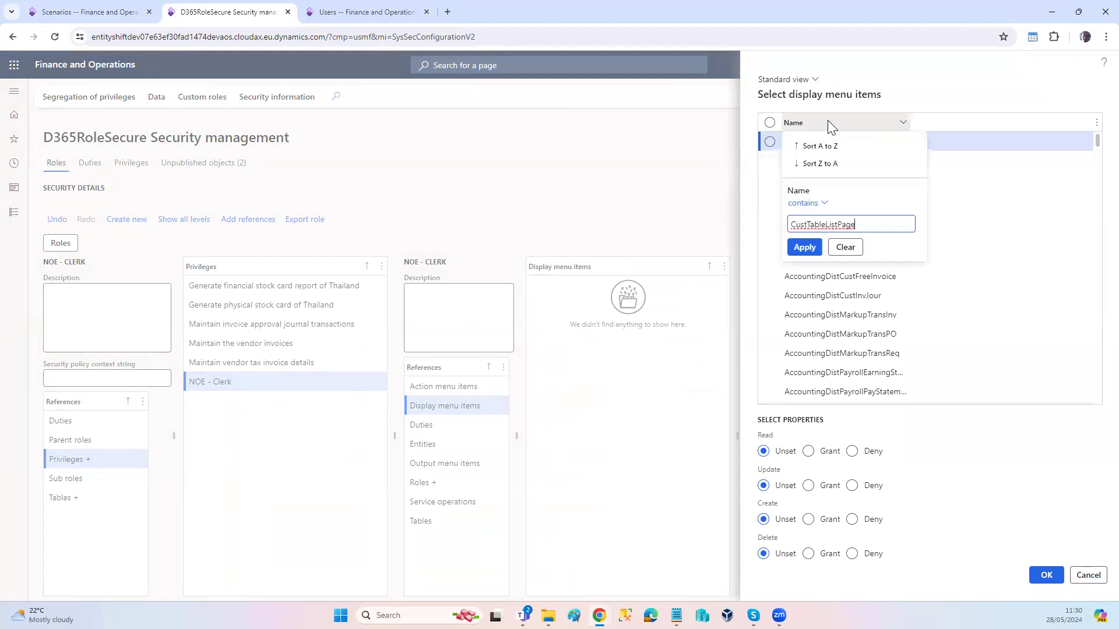
click(804, 247)
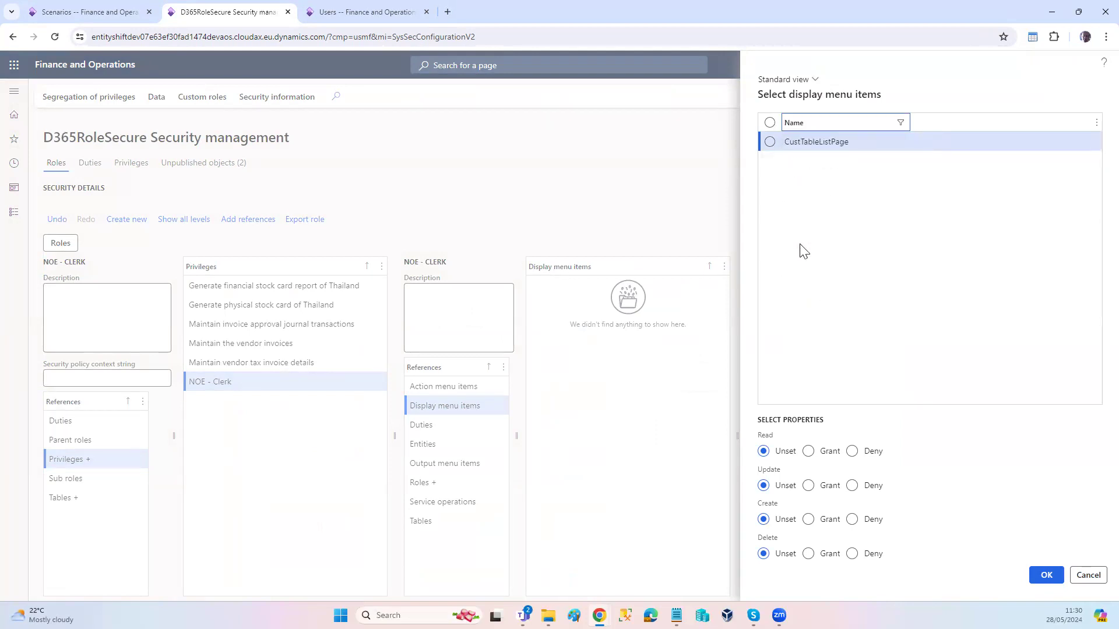
Step: Add CustTableListPage to the privilege with Read, Update, Create and Delete set to Grant
click(770, 141)
click(807, 451)
click(807, 486)
click(808, 519)
click(809, 554)
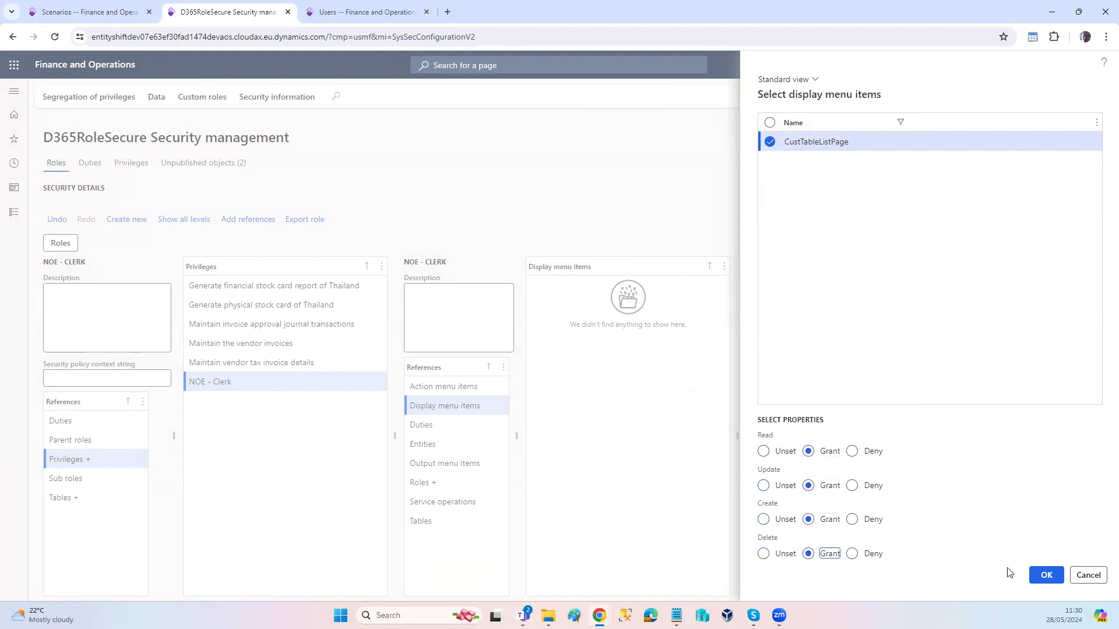
click(1046, 575)
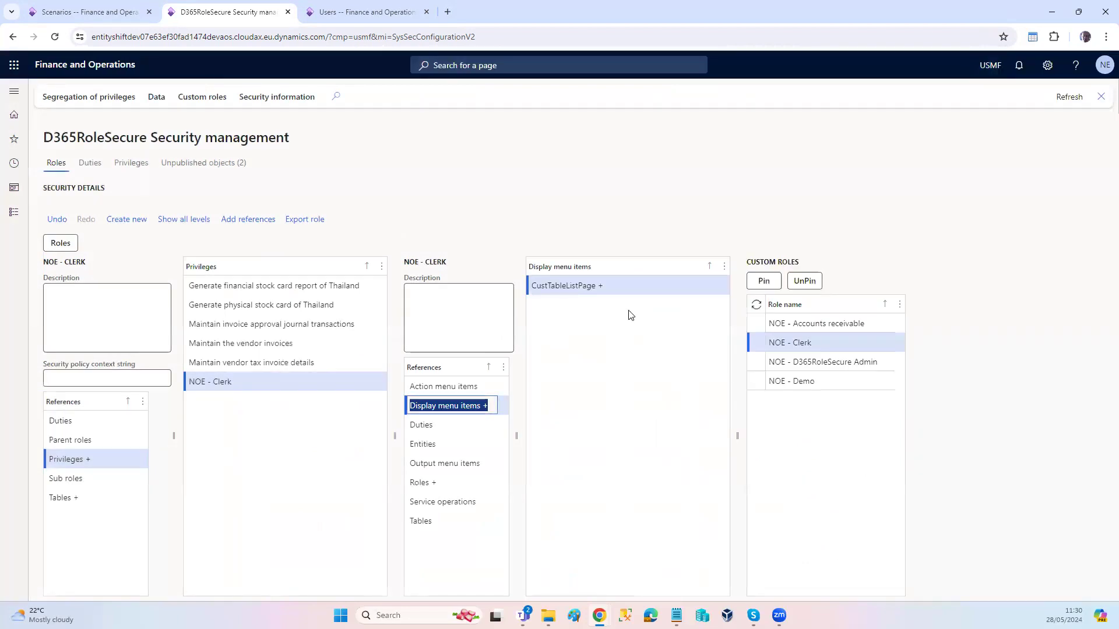
Step: Copy the object name salestablelistpage from scenario step 2 and filter the privilege's selectable display menu items by it
click(97, 17)
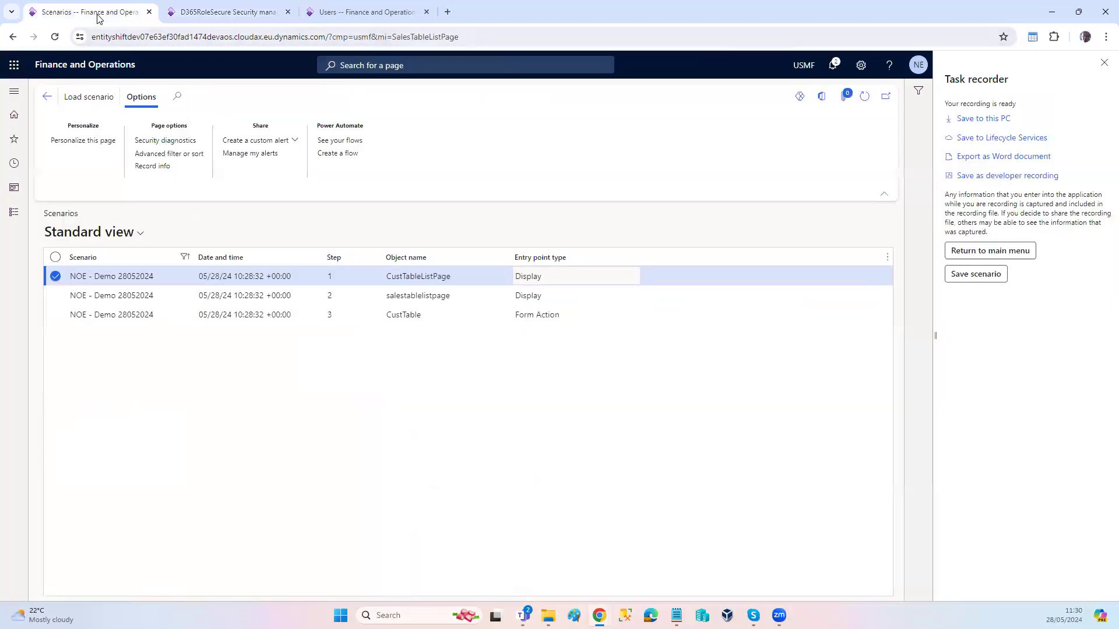
click(445, 297)
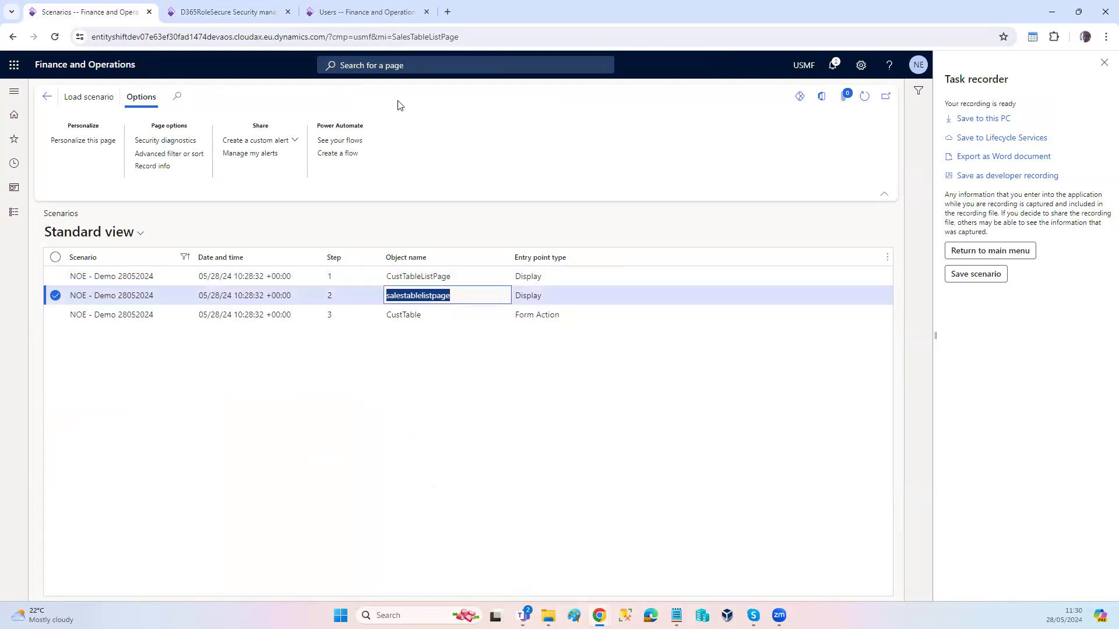
click(215, 14)
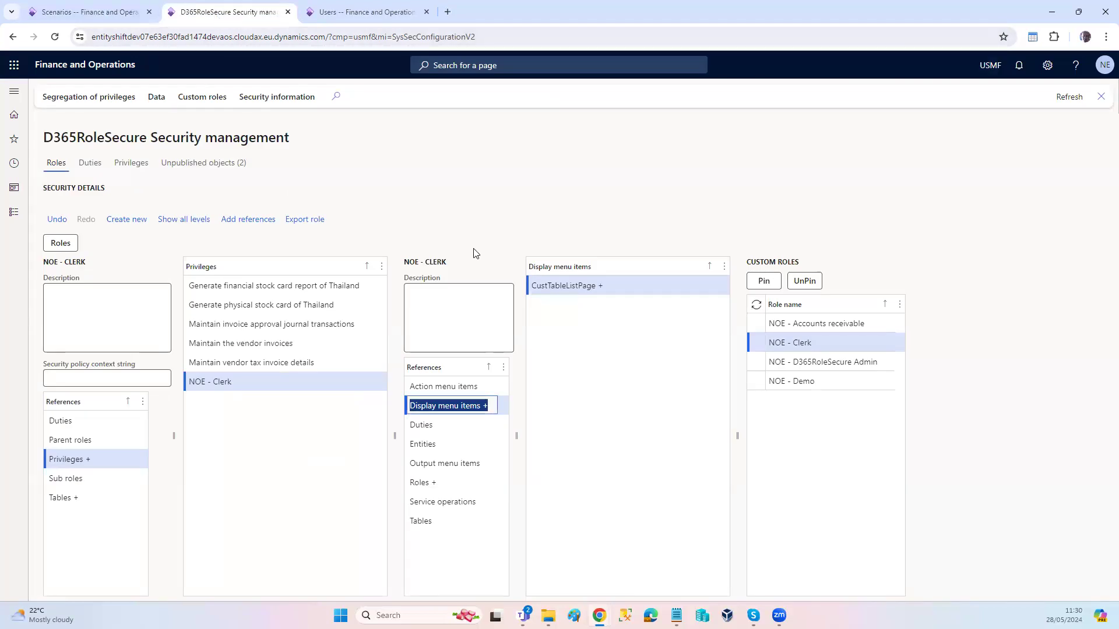
click(250, 222)
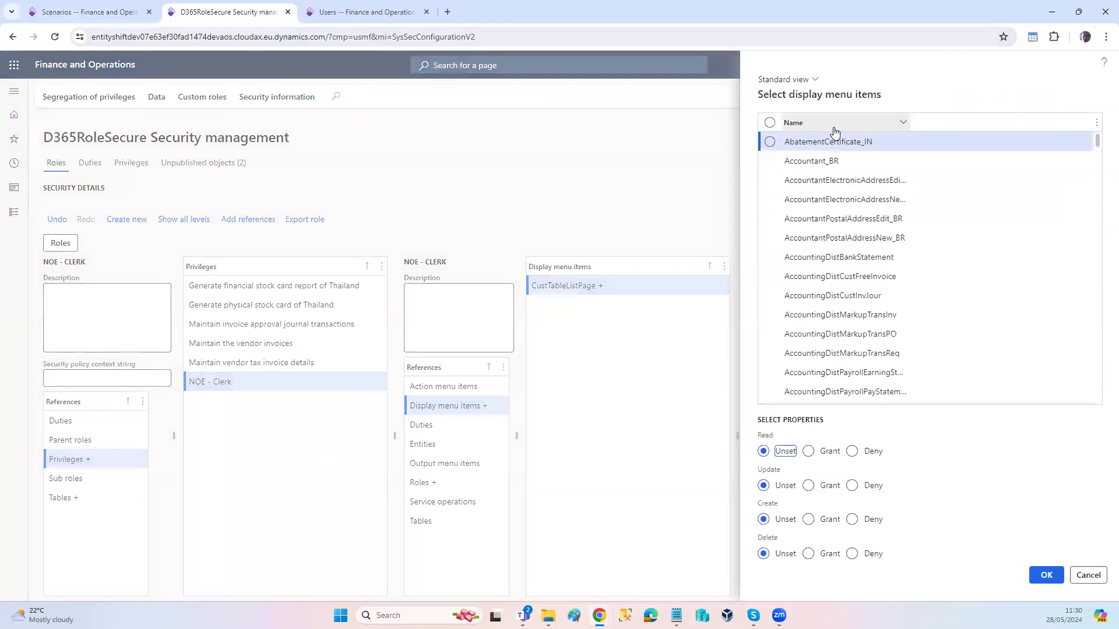
click(834, 130)
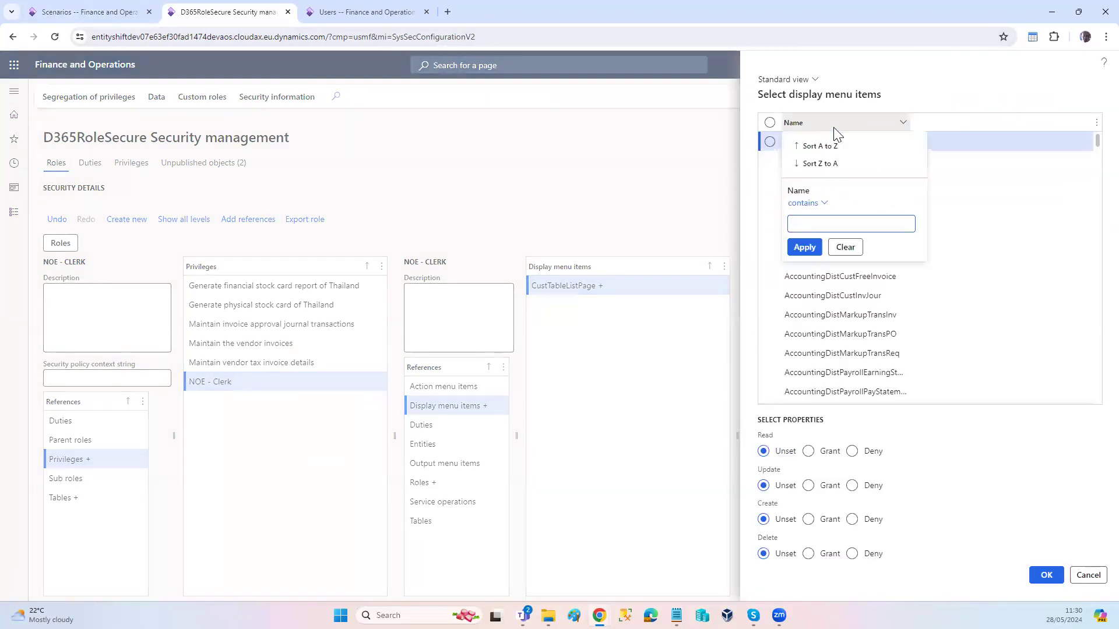
text(SalesTableListPage)
click(804, 247)
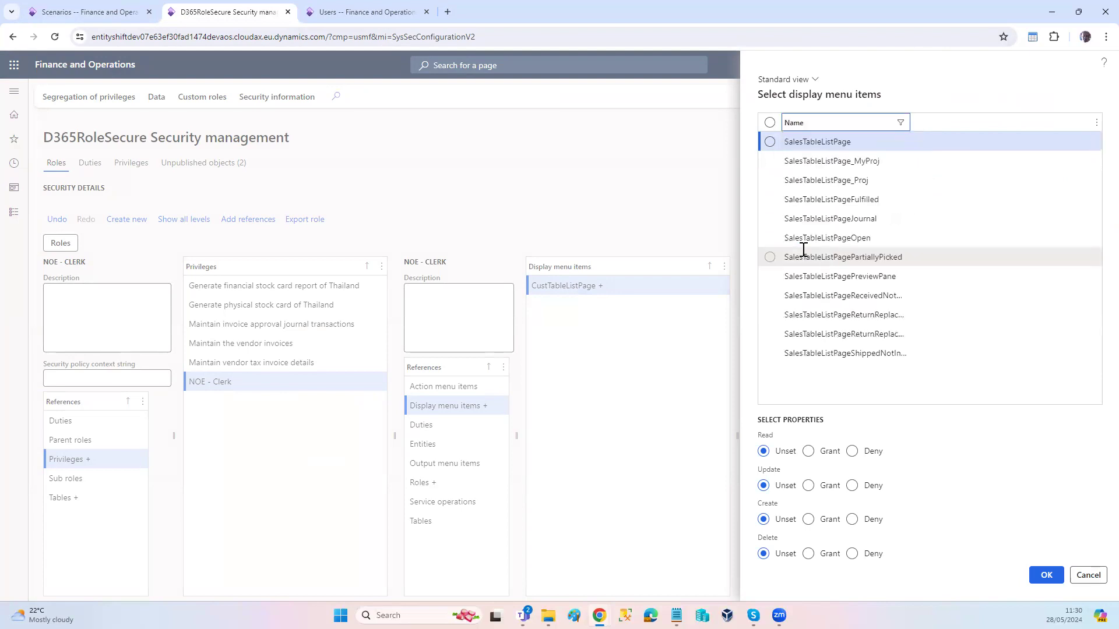
Step: Add SalesTableListPage and SalesTableListPageOpen to the privilege with Read, Update, Create and Delete set to Grant
click(770, 143)
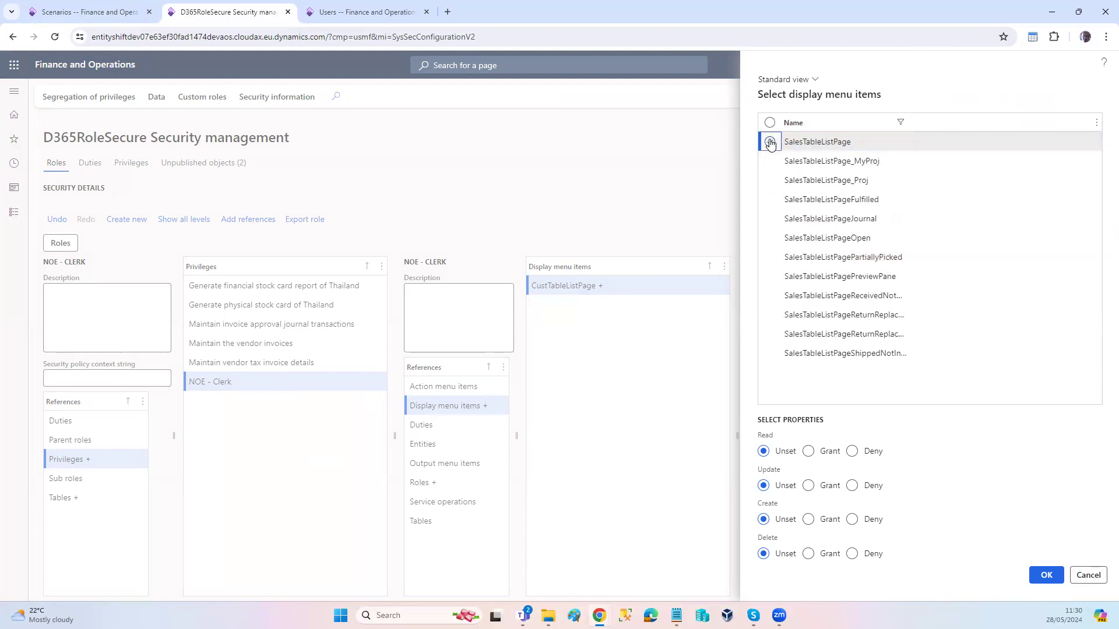
click(769, 238)
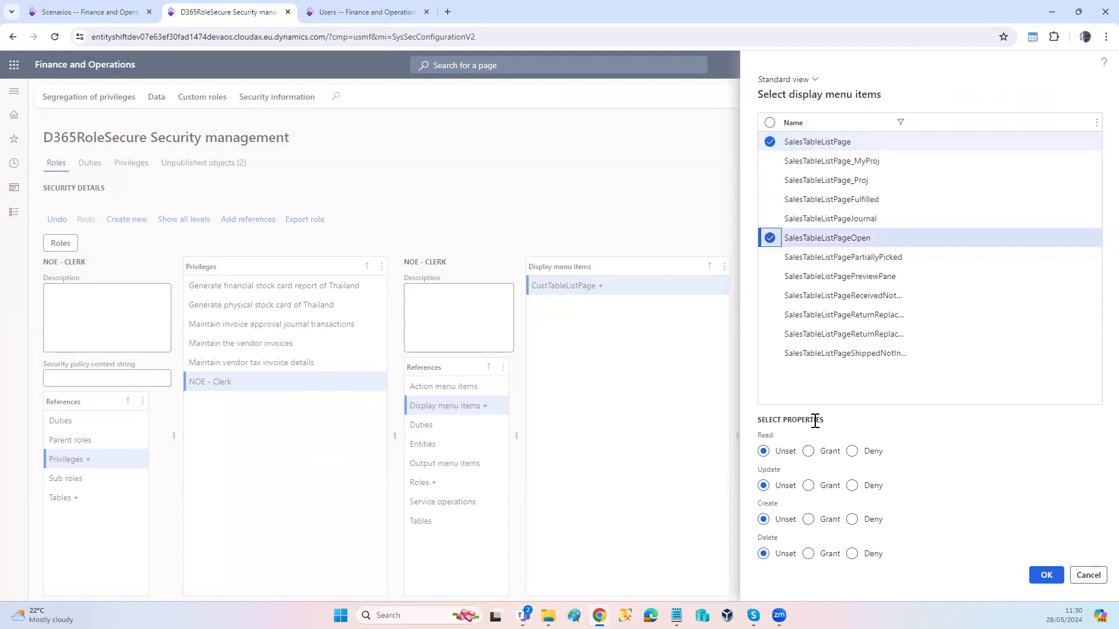
click(809, 452)
click(808, 487)
click(808, 520)
click(808, 555)
click(1047, 575)
Step: Publish all unpublished security objects and return to the roles view
click(181, 168)
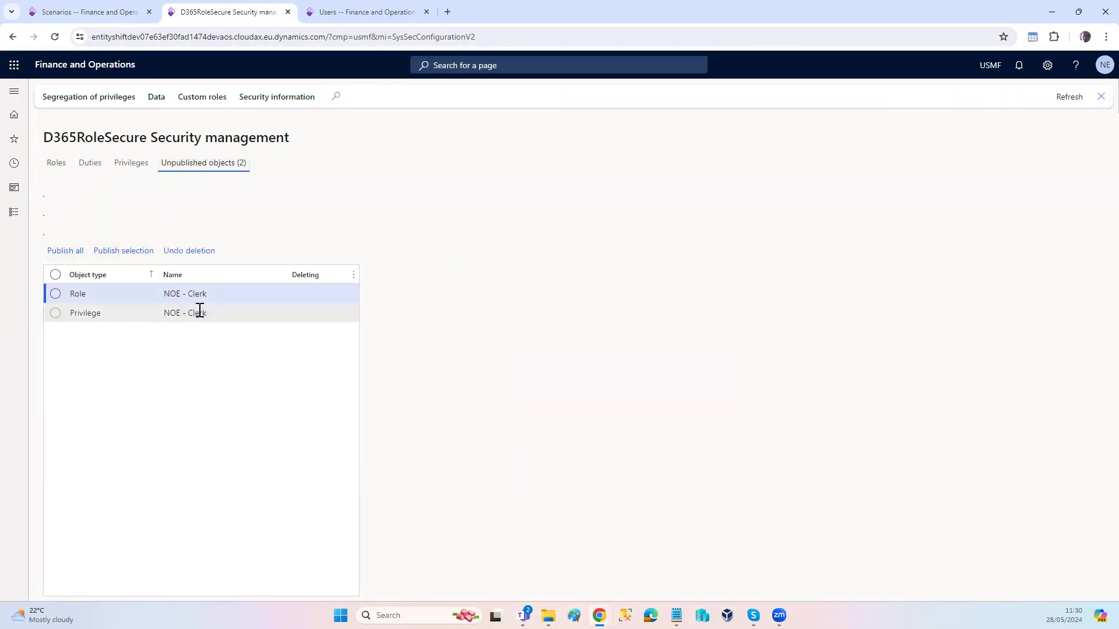
click(73, 253)
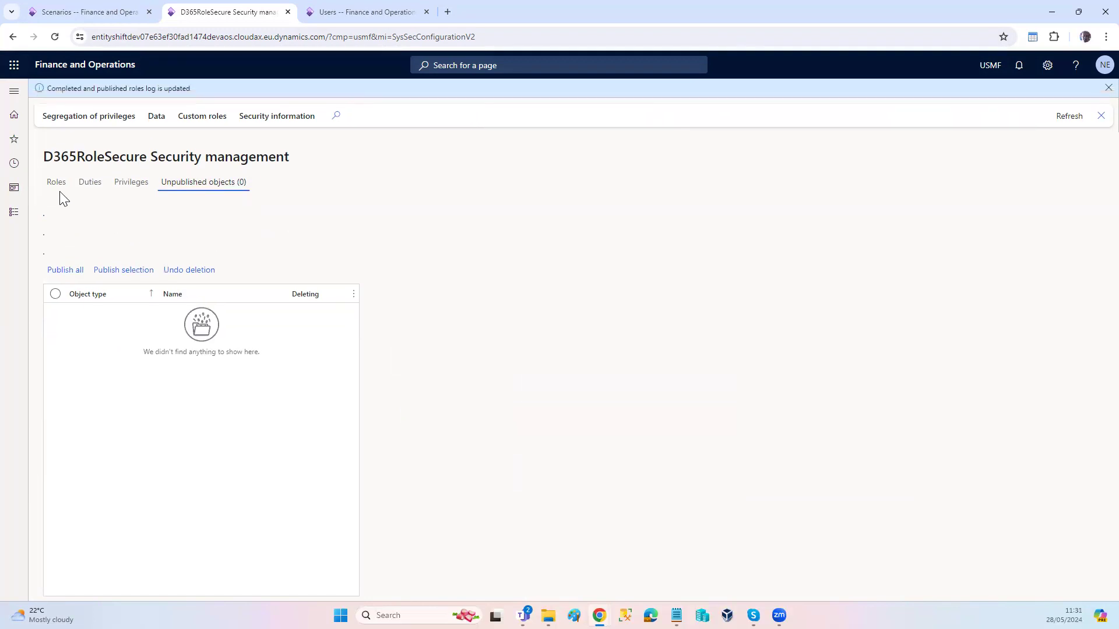
click(56, 186)
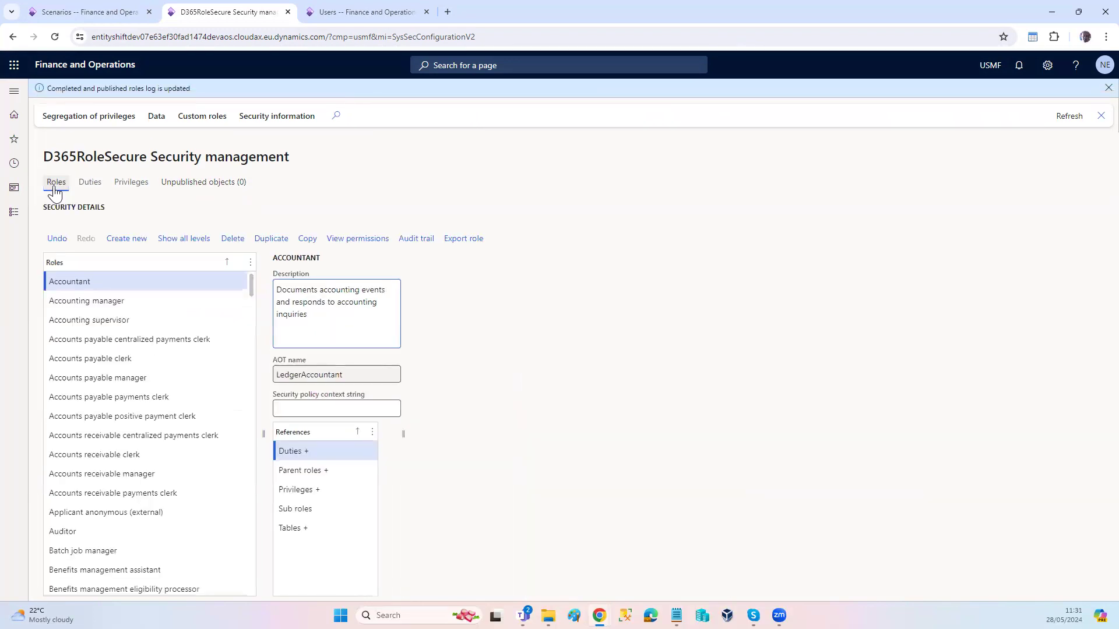
Step: Switch to the test user's incognito browser window and reload the D365RoleSecure Security management workspace
key(alt+Tab)
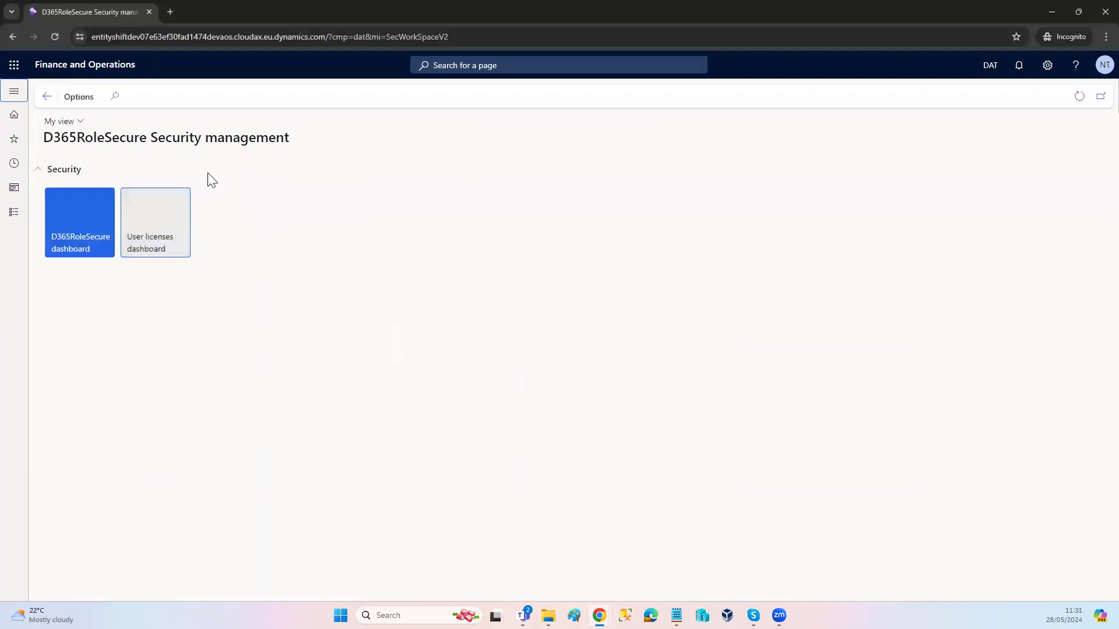
click(488, 38)
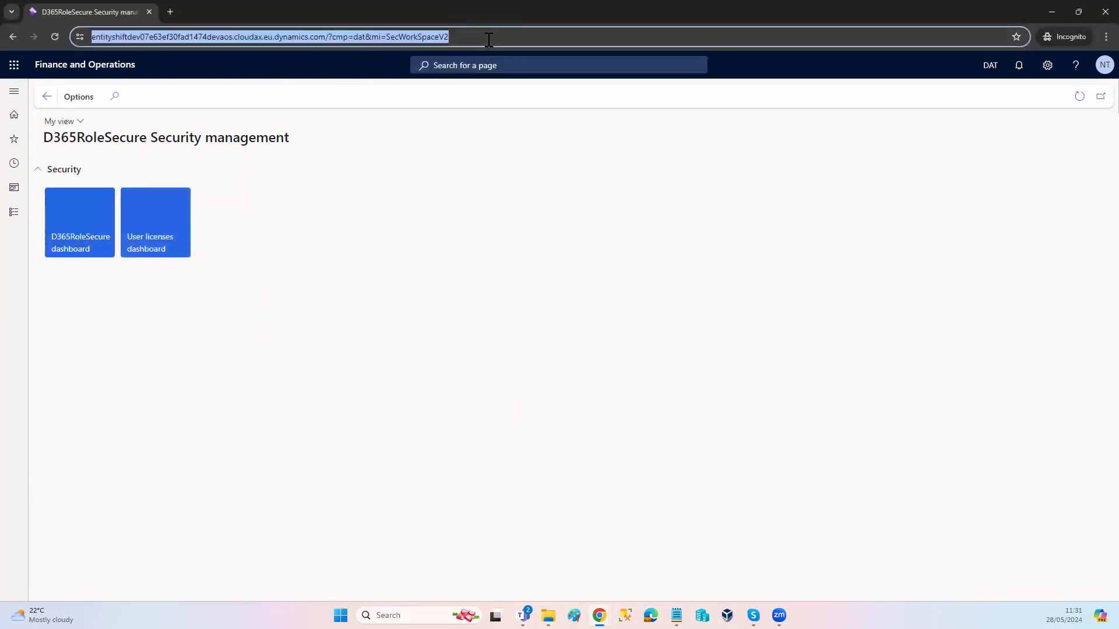
click(488, 40)
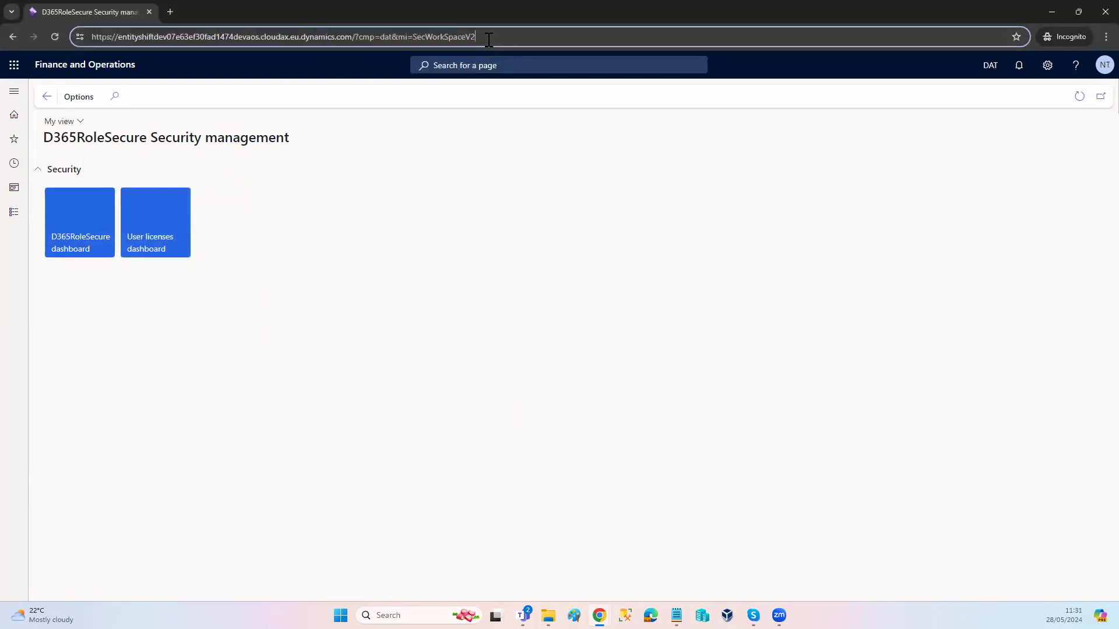
key(Return)
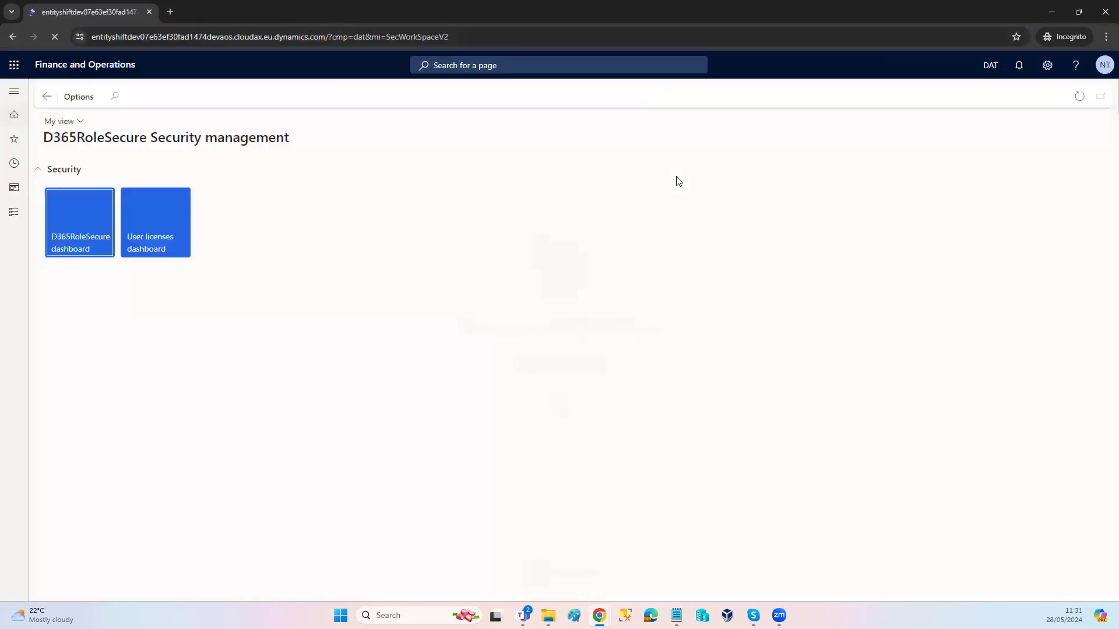
Step: Check the modules available to the test user and open All customers from Sales and marketing
click(15, 212)
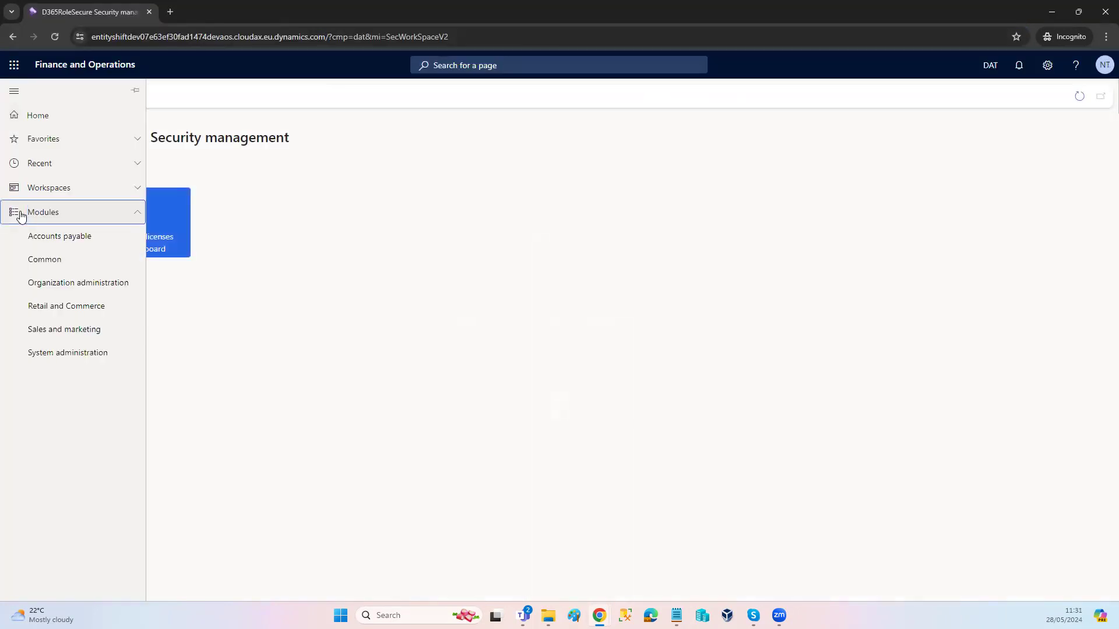
click(39, 238)
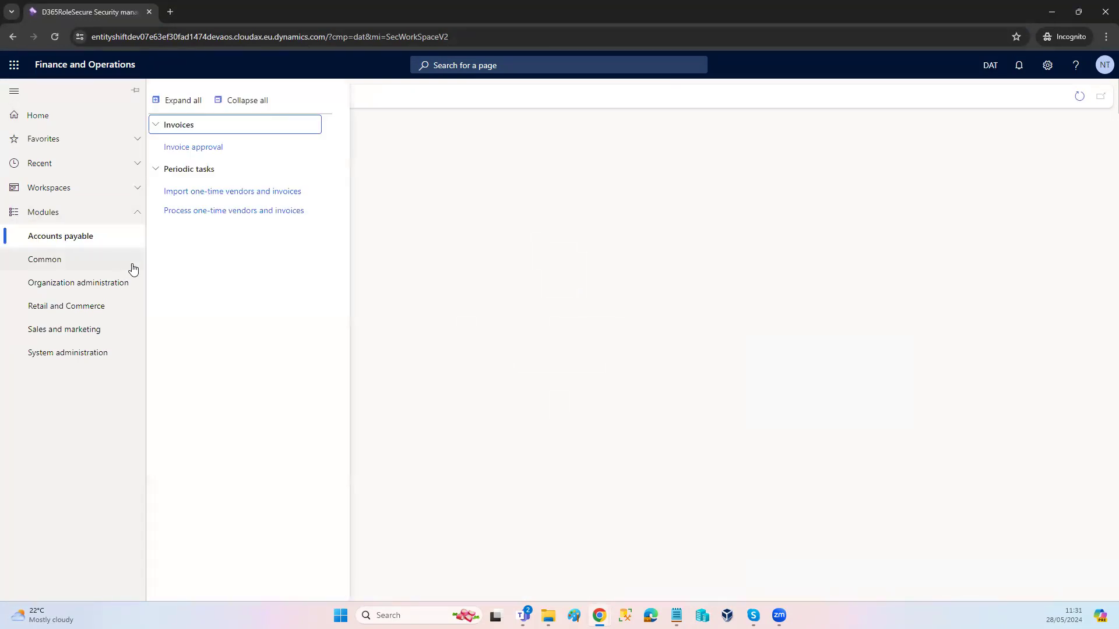
click(83, 330)
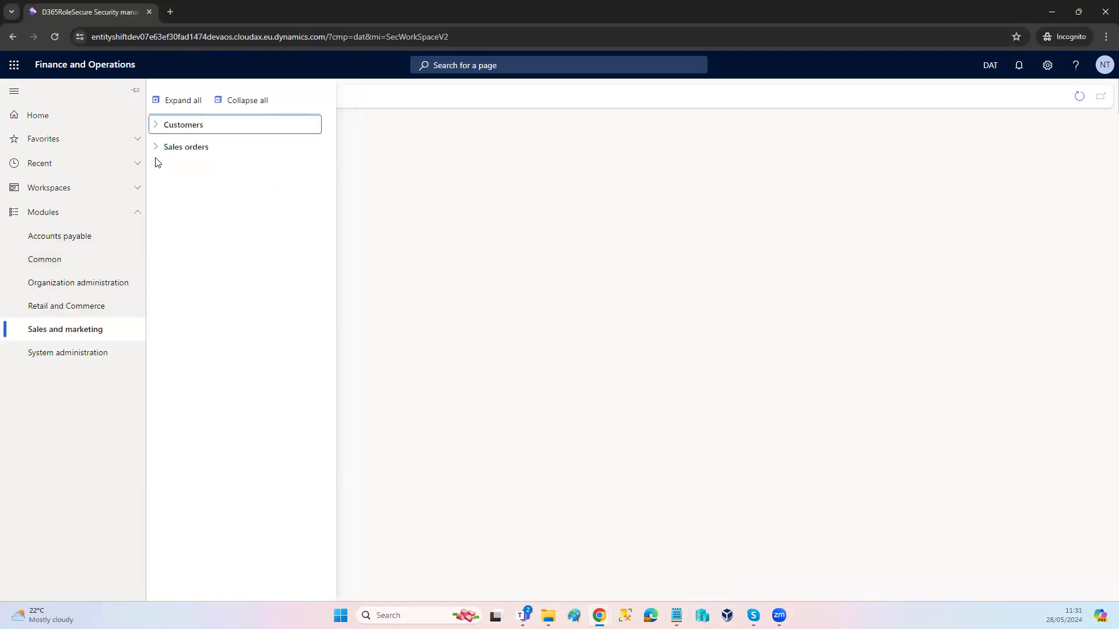
click(155, 125)
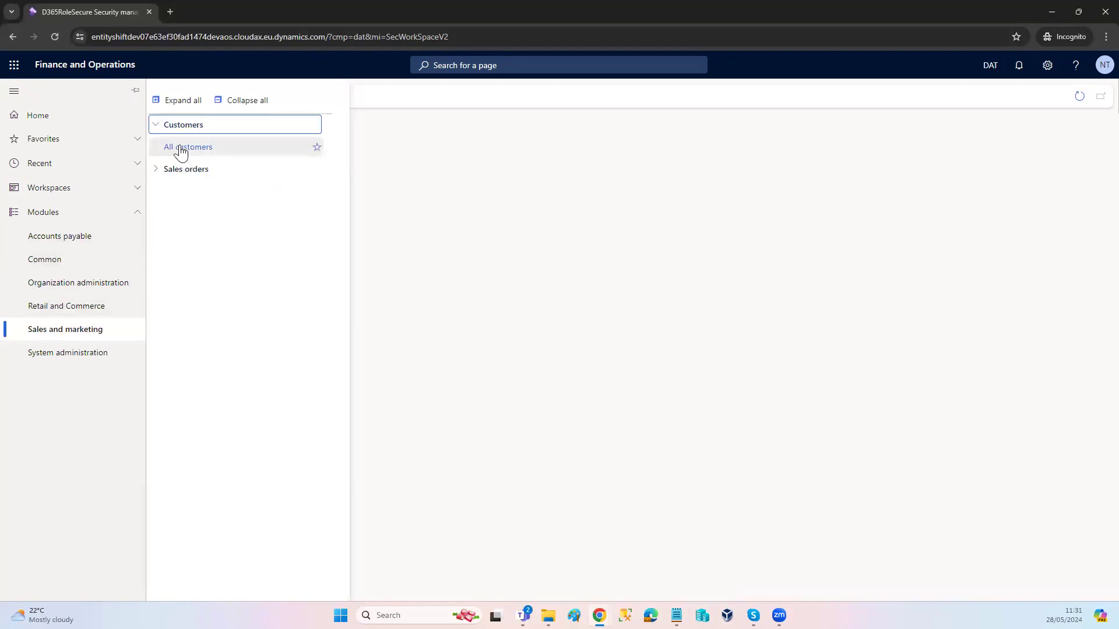
click(155, 170)
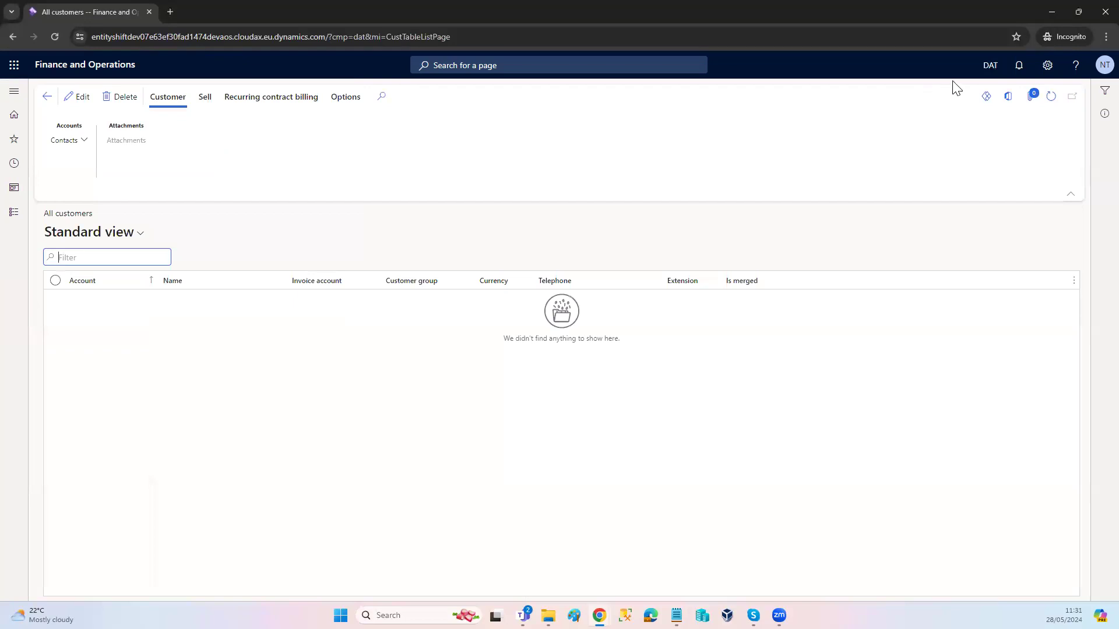
Step: Change the test user's active company to USMF on the All customers page
click(990, 65)
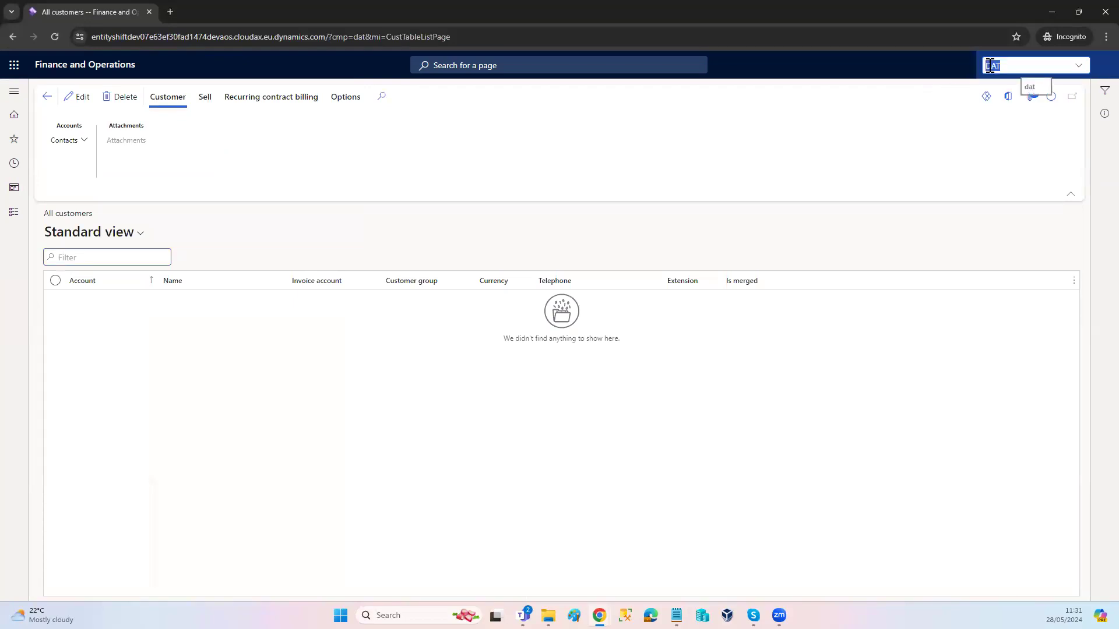
key(BackSpace)
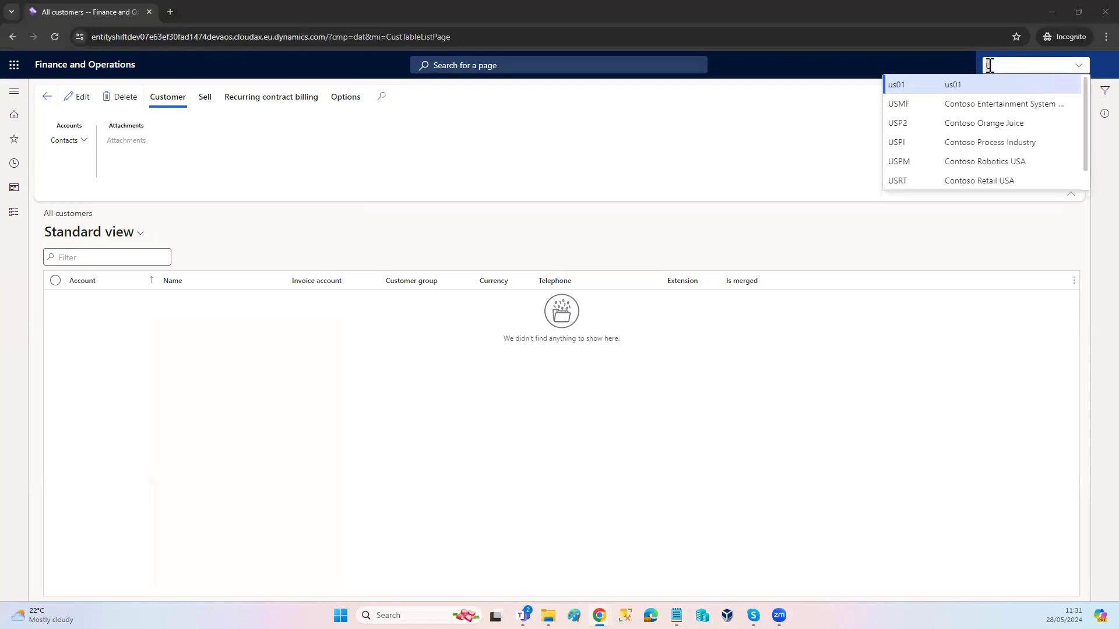
key(alt+Tab)
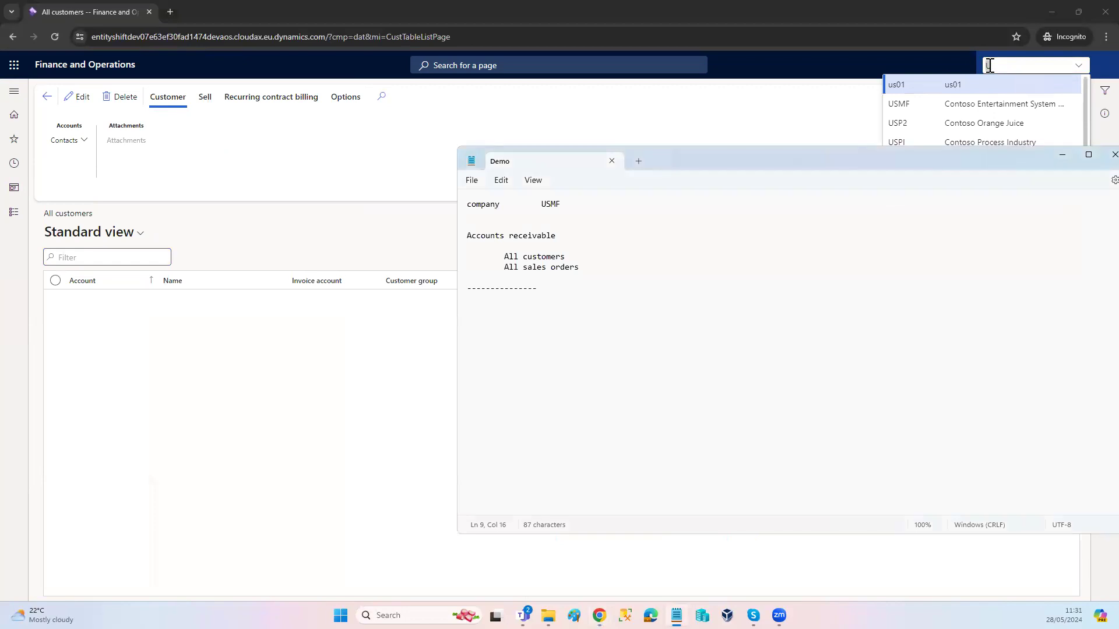
key(alt+Tab)
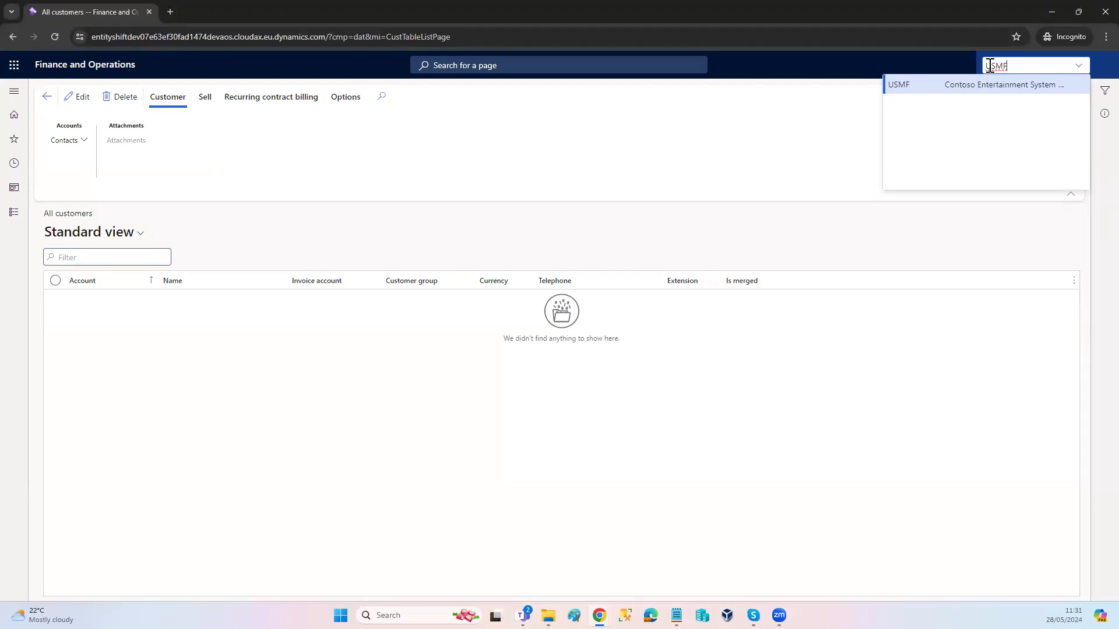
click(909, 88)
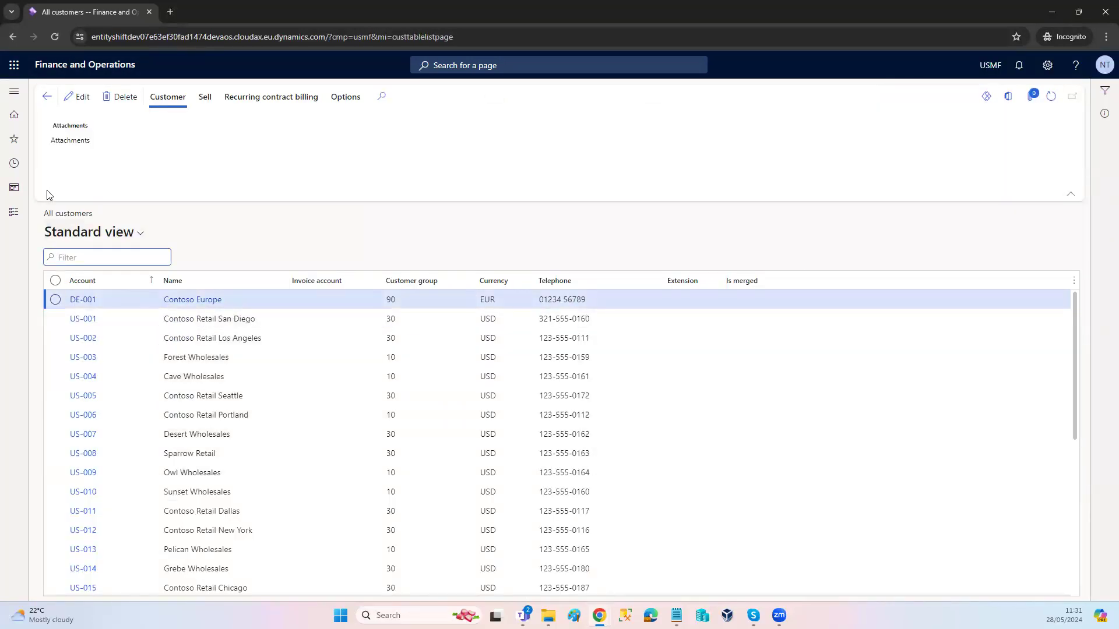
Step: As the test user, try to open All sales orders from Sales and marketing and dismiss the messages
click(15, 216)
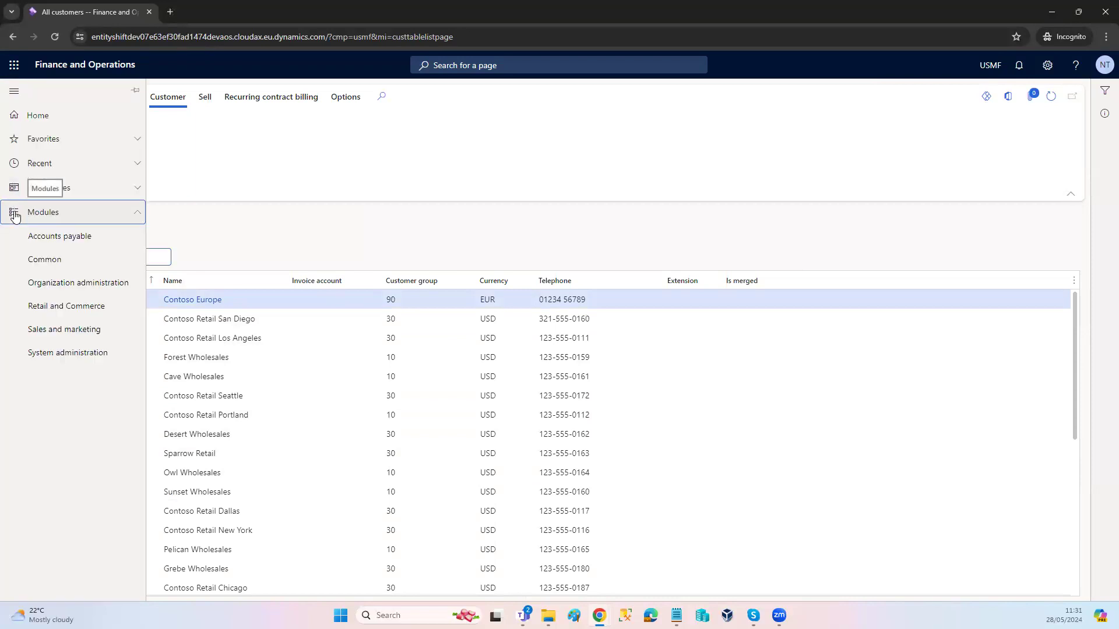
click(57, 330)
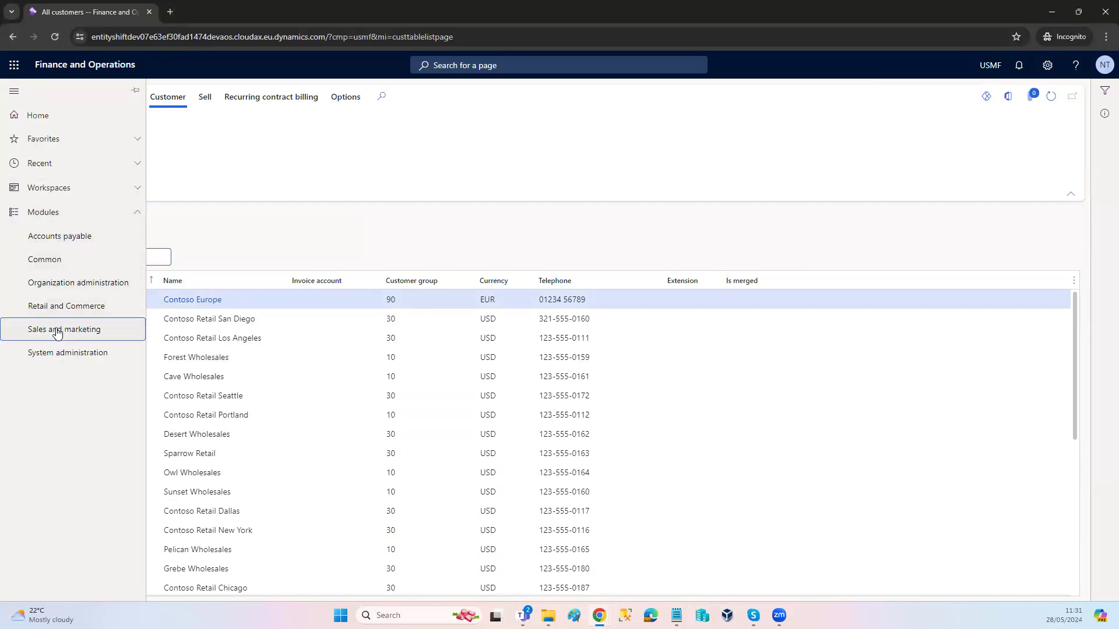
click(185, 198)
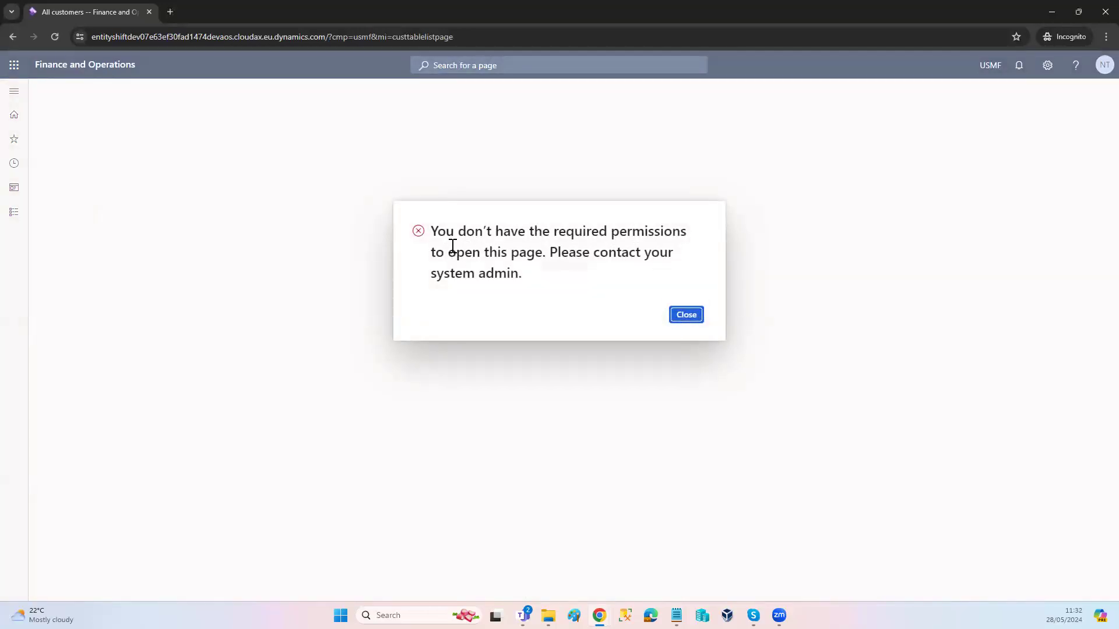
click(678, 314)
click(677, 315)
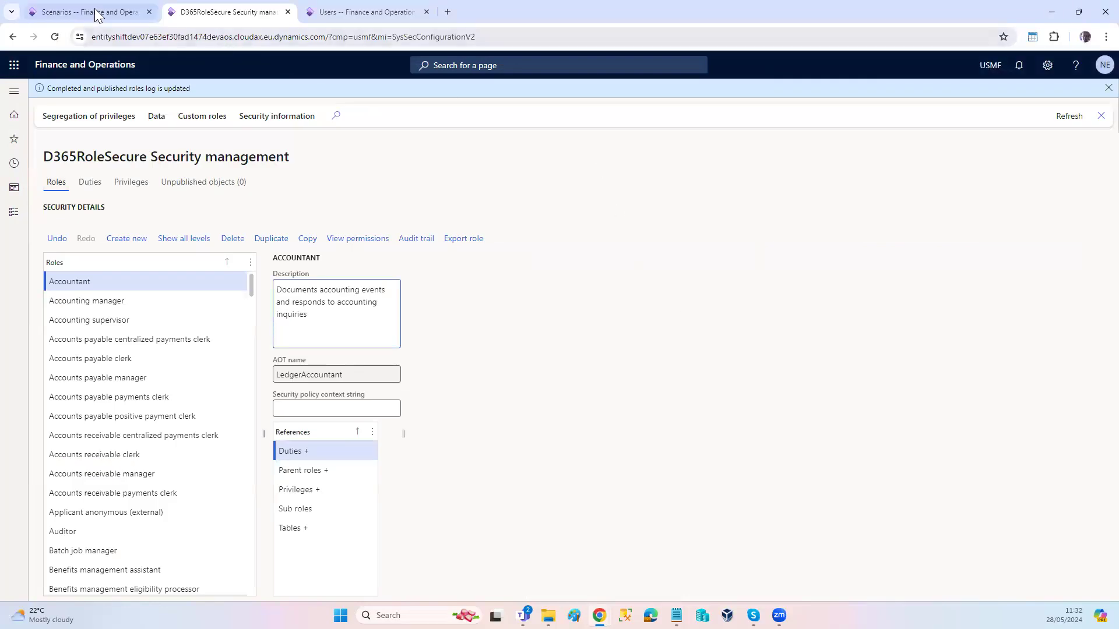
Step: Check the CustTable form action in the admin's recorded scenario, and open the NOE - Clerk privilege under the pinned NOE - Clerk custom role
click(77, 8)
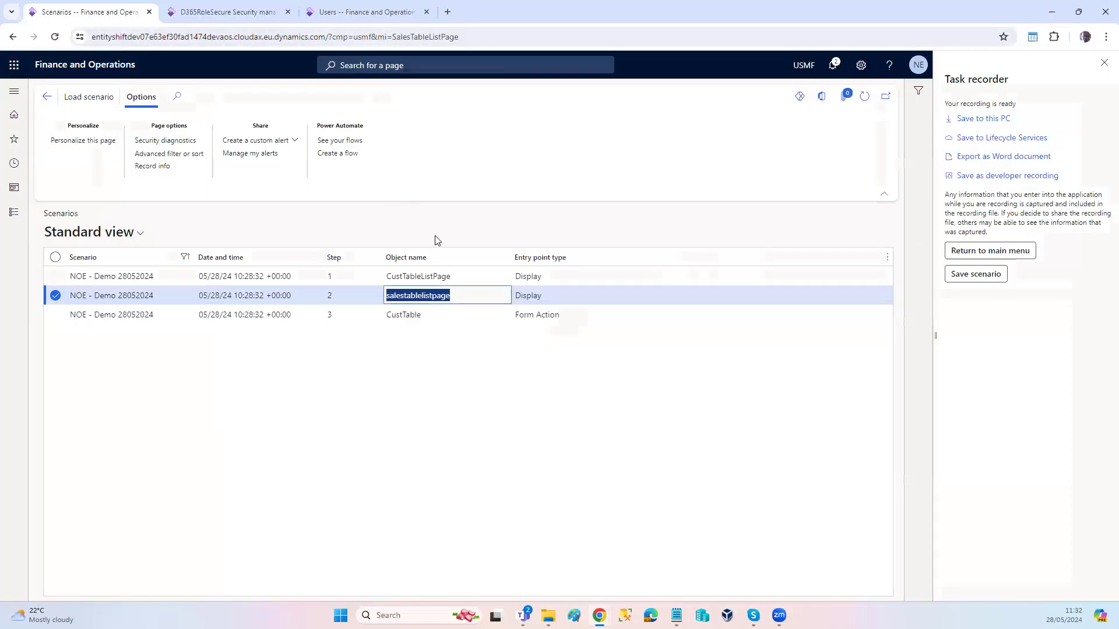
click(420, 317)
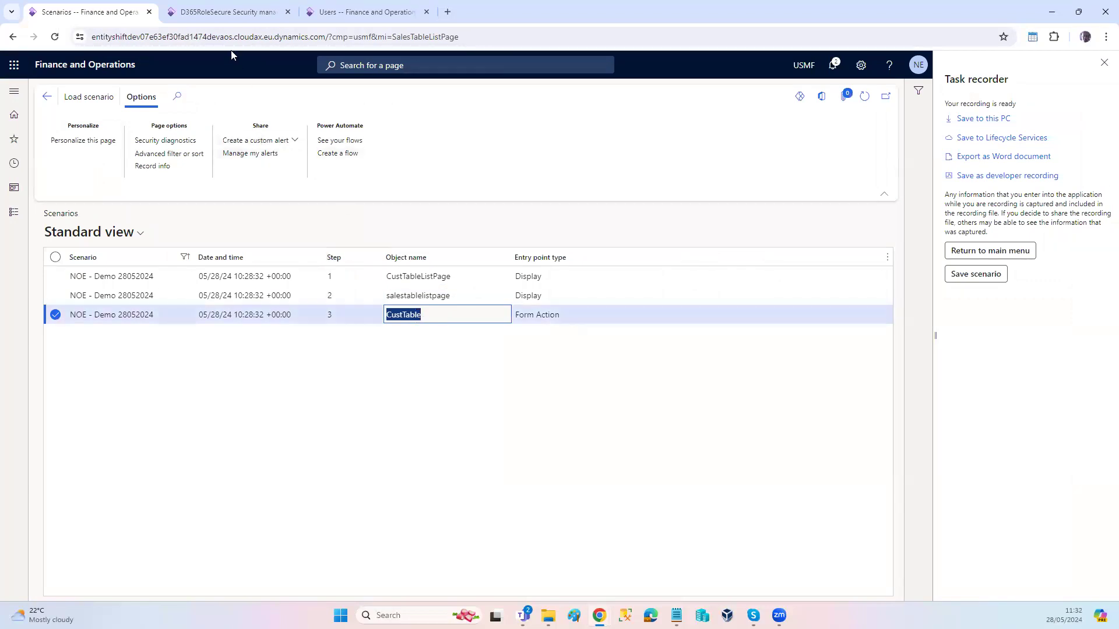
click(215, 13)
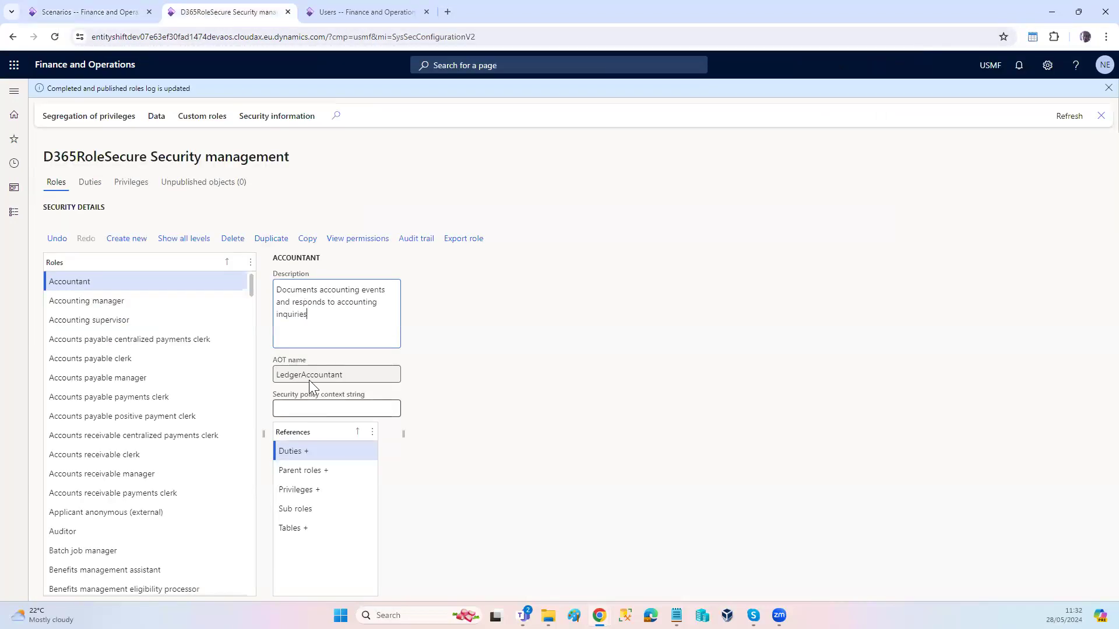
click(204, 120)
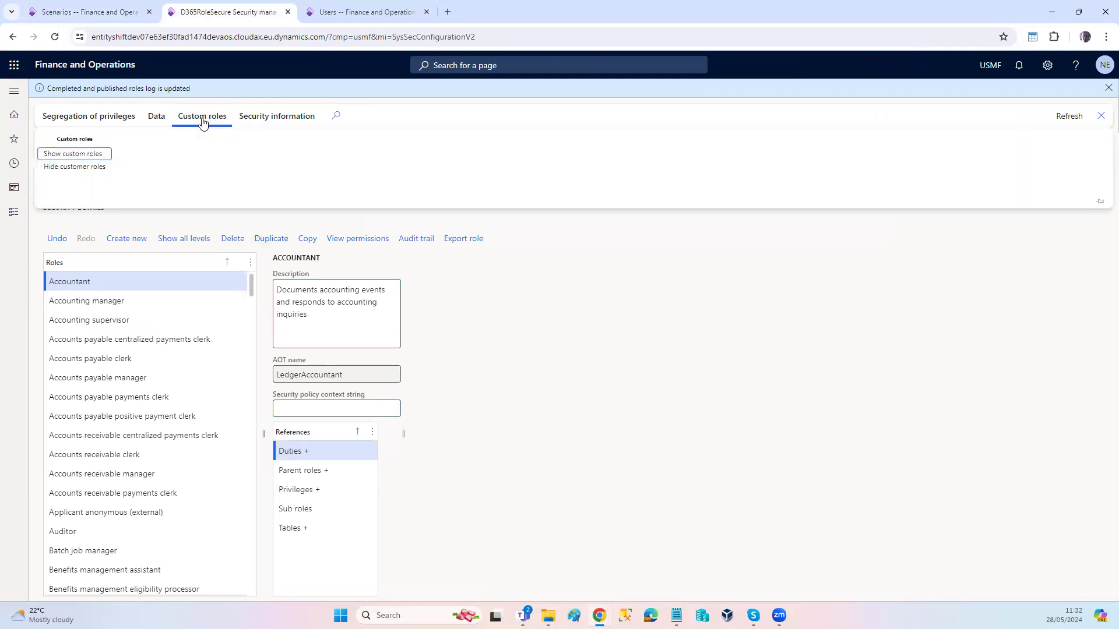
click(92, 159)
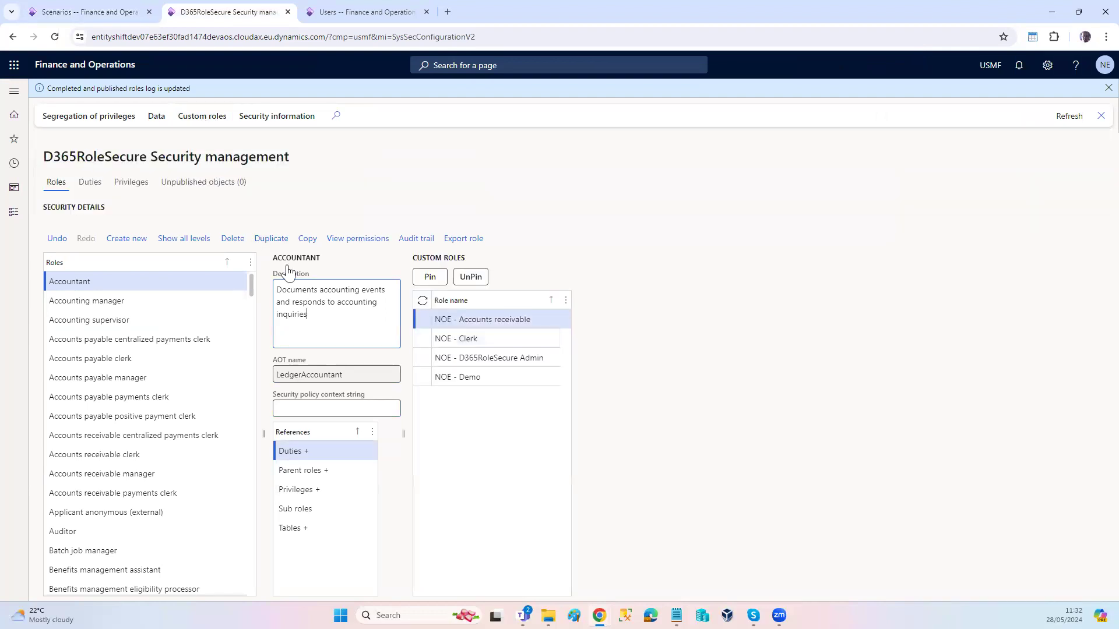
click(450, 340)
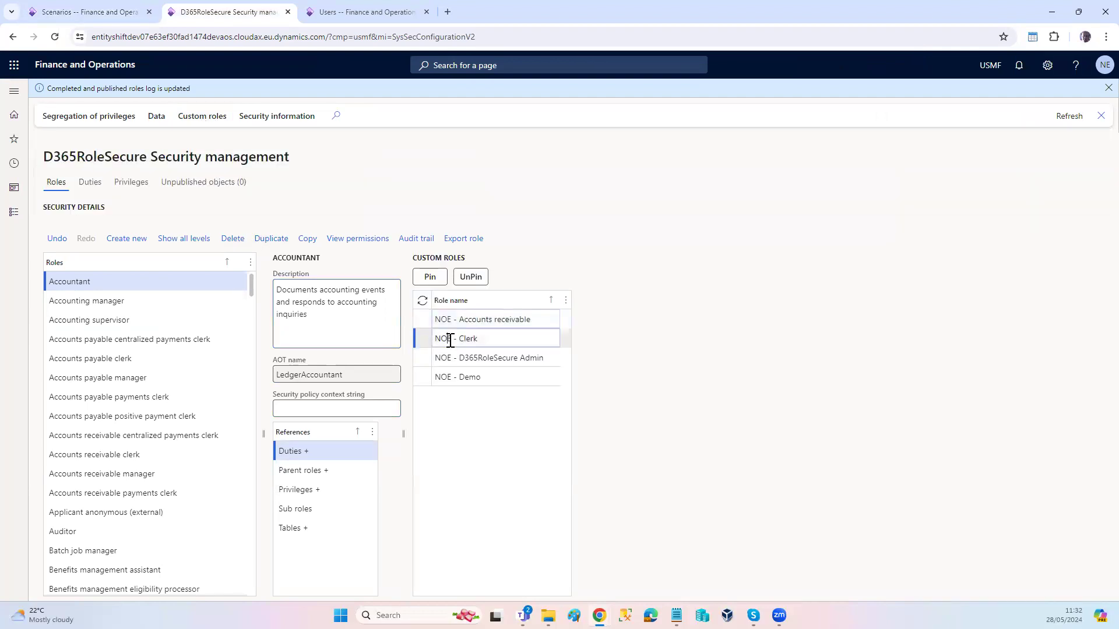
click(430, 277)
click(315, 455)
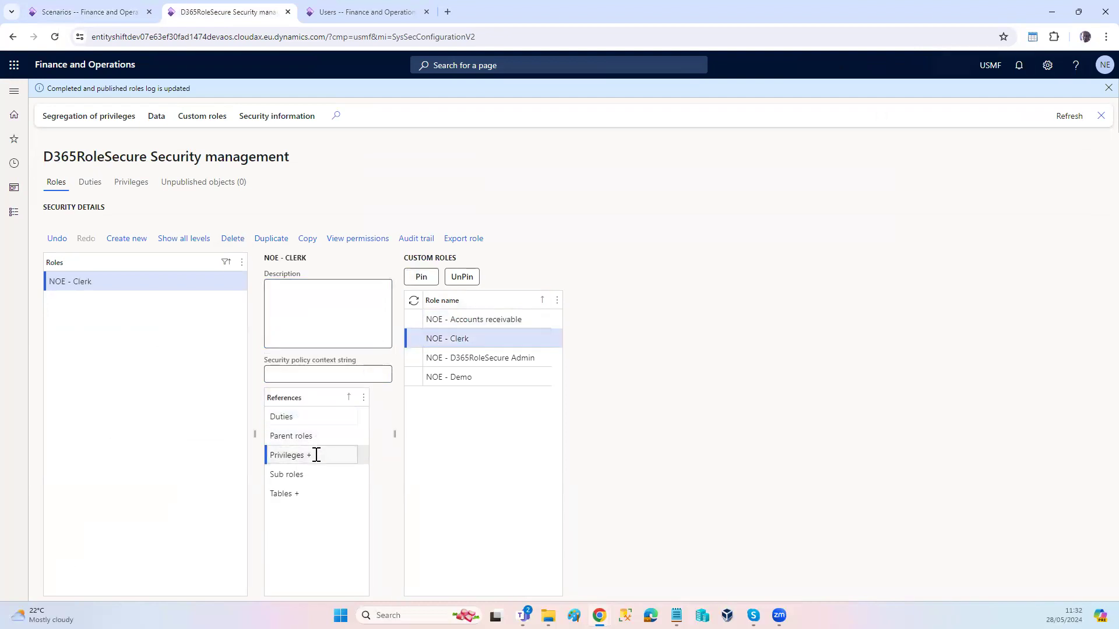
click(437, 380)
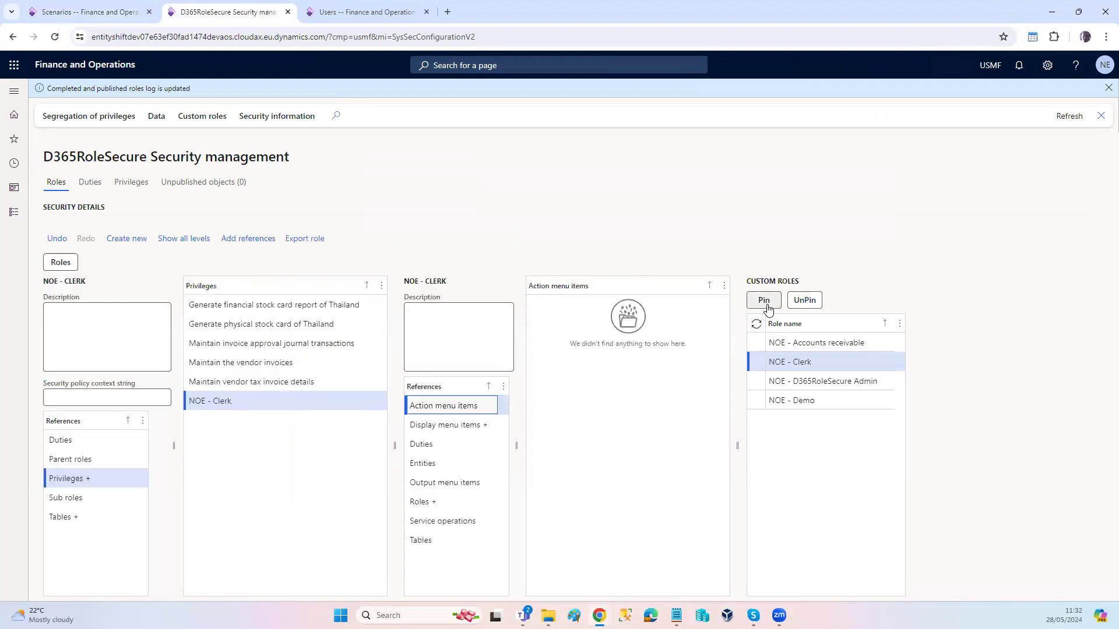
Step: Add all action menu items matching "CustTable" as references to the NOE - Clerk privilege, leaving their access properties unset
click(246, 242)
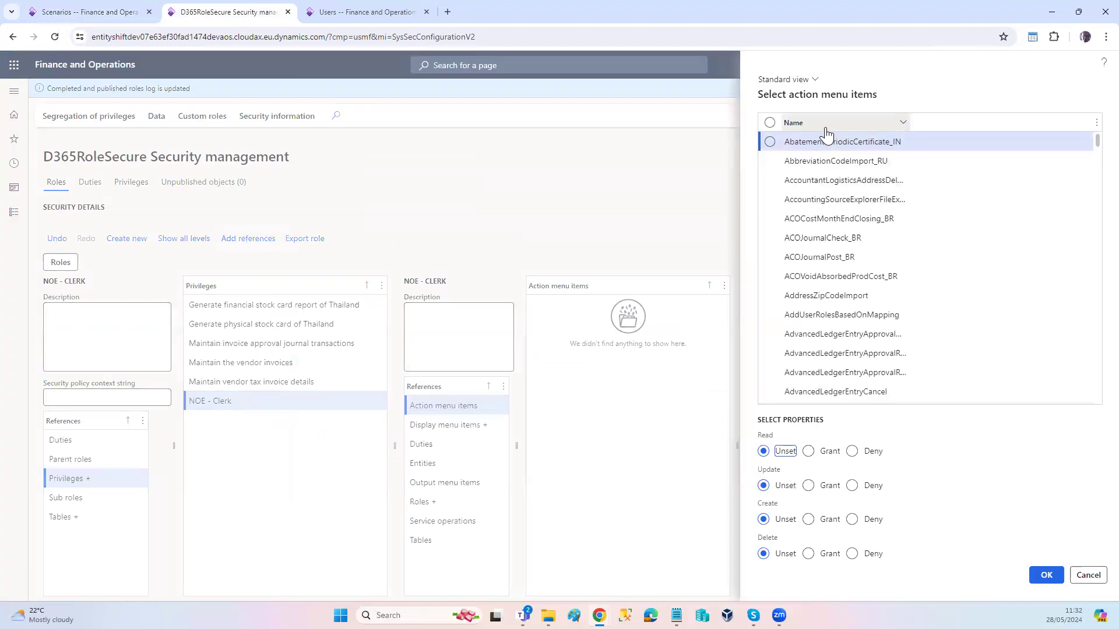
click(826, 126)
text(CustTable)
click(805, 247)
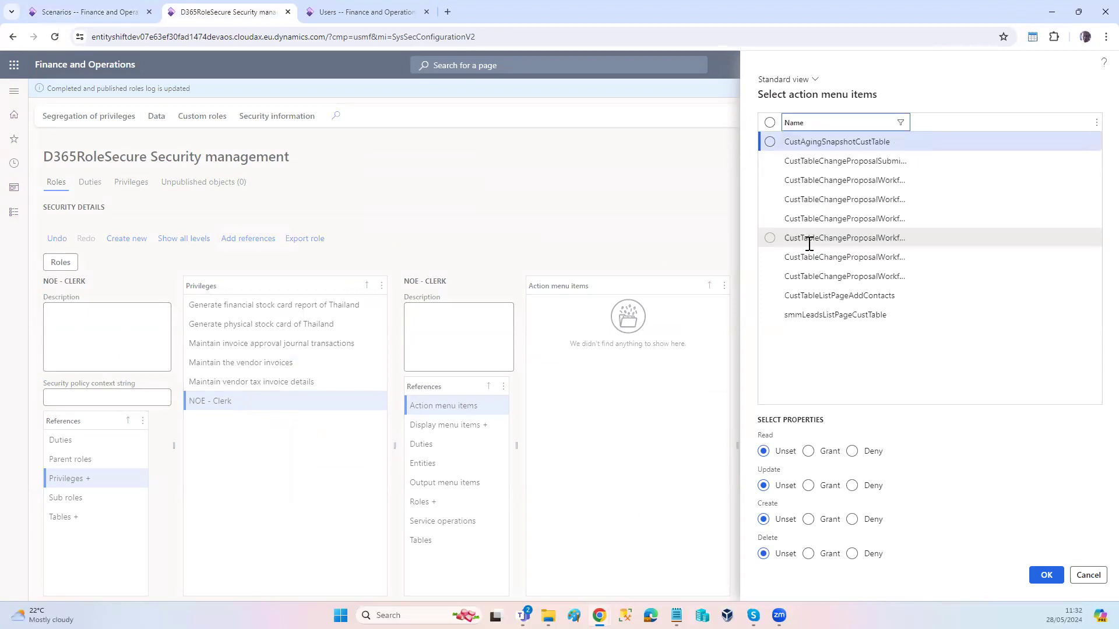
click(769, 123)
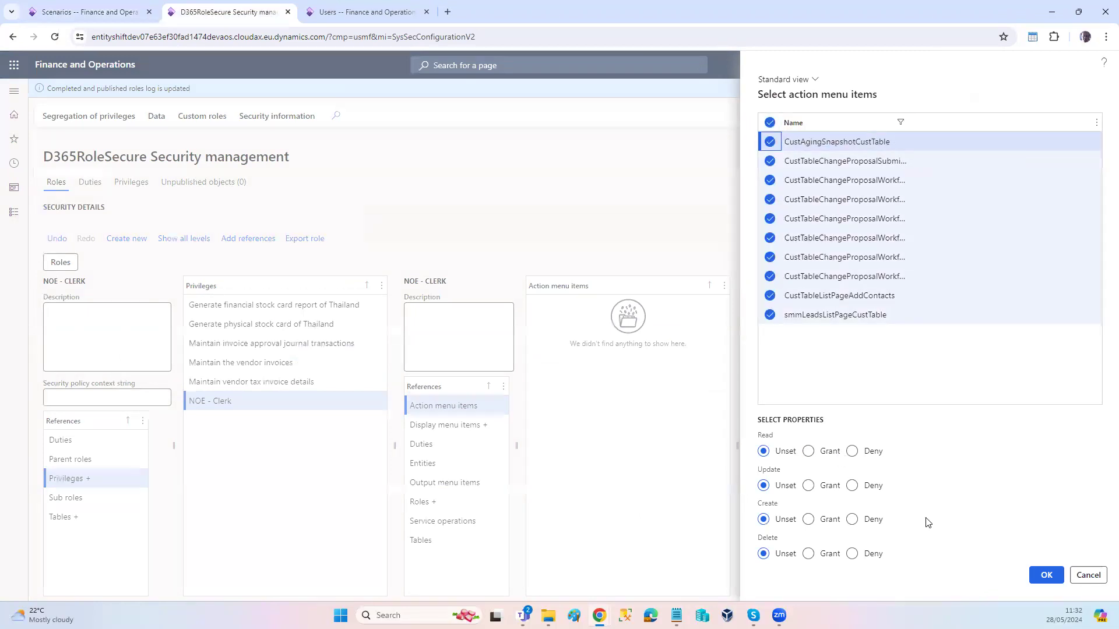
click(1045, 577)
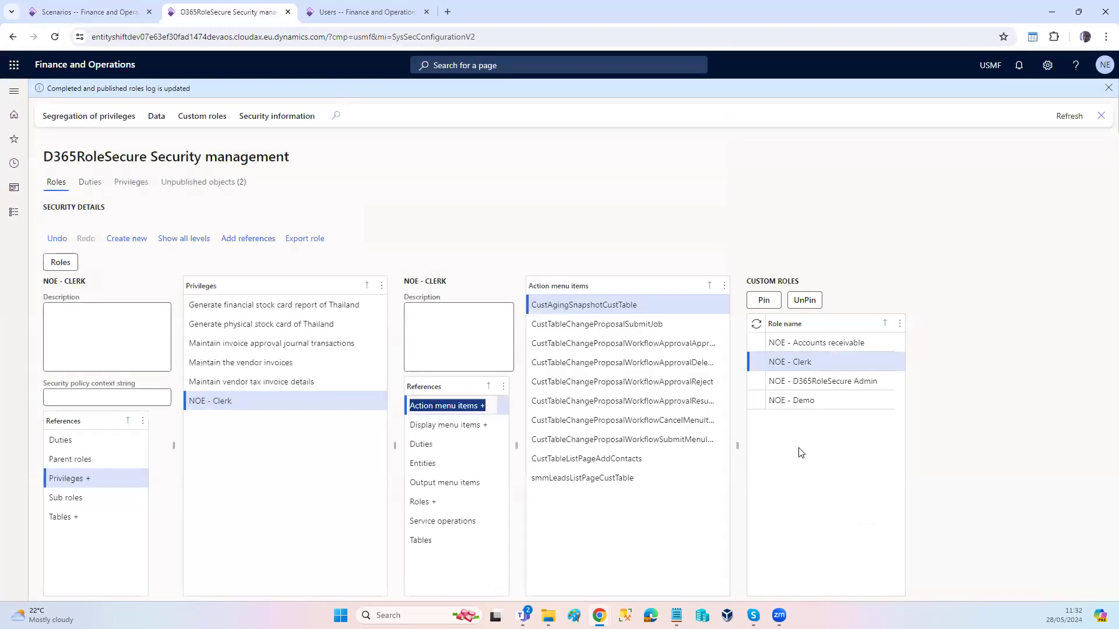
Step: Publish all unpublished security objects and reload the dashboard in the test user's incognito window
click(201, 184)
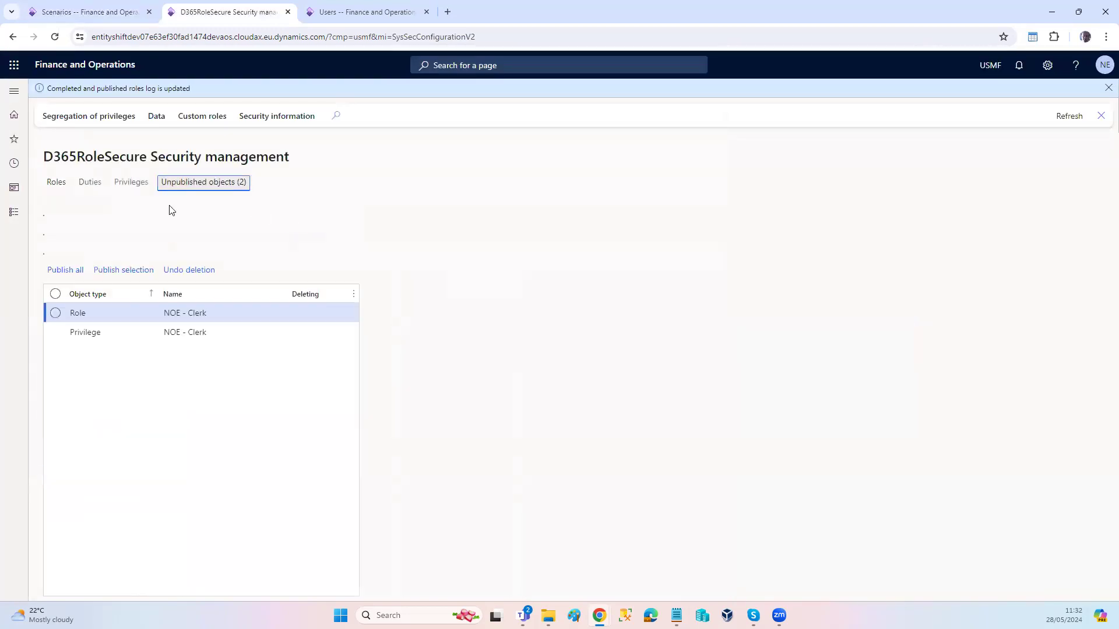
click(65, 270)
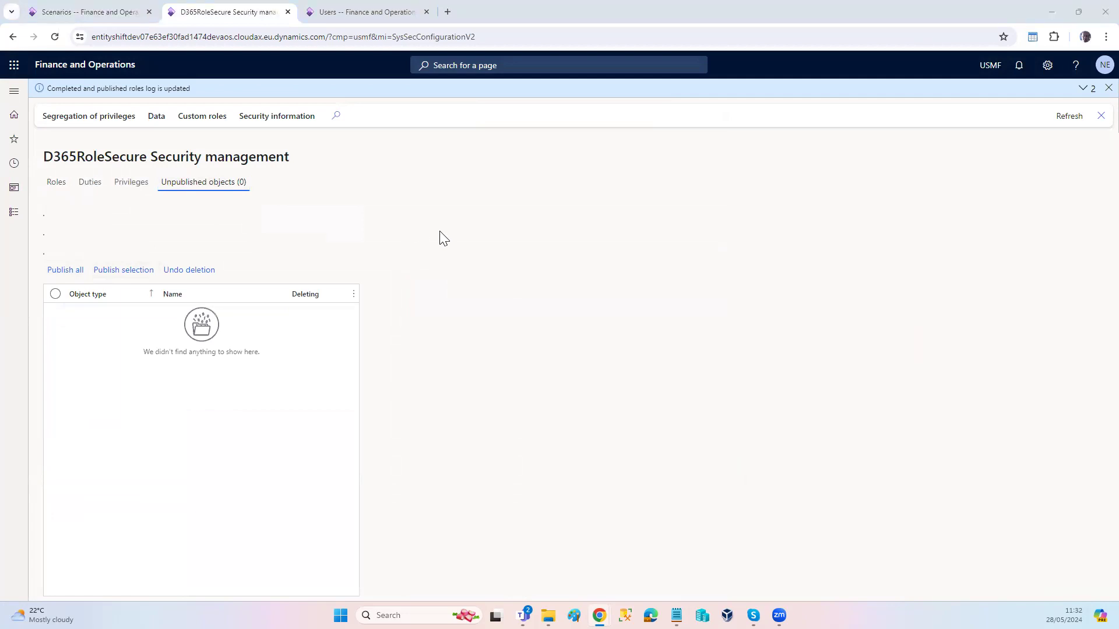
key(alt+Tab)
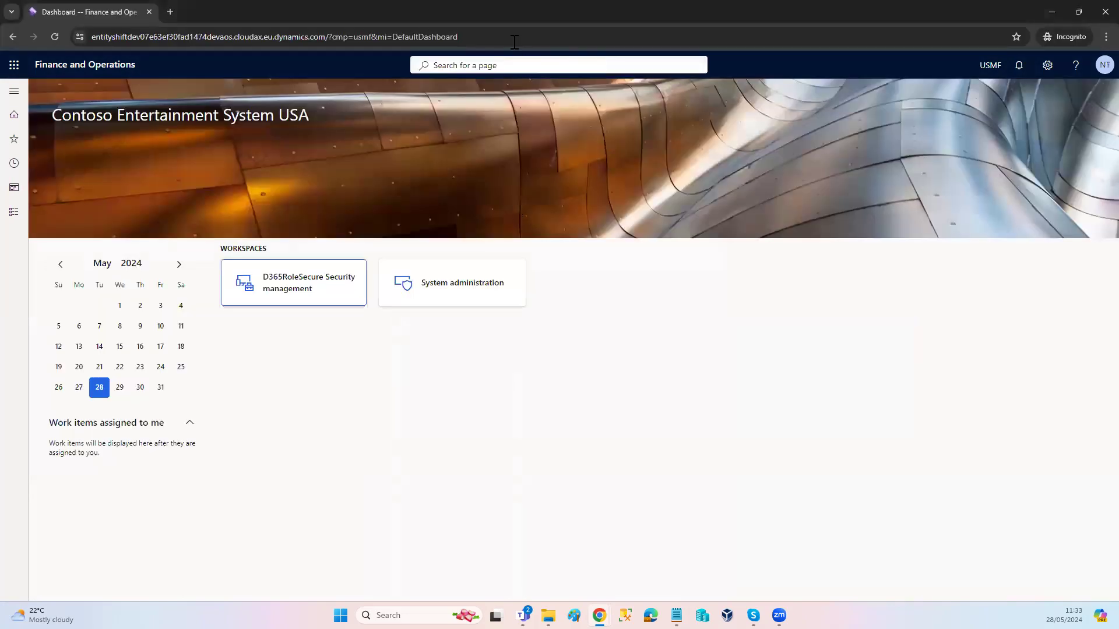
click(512, 41)
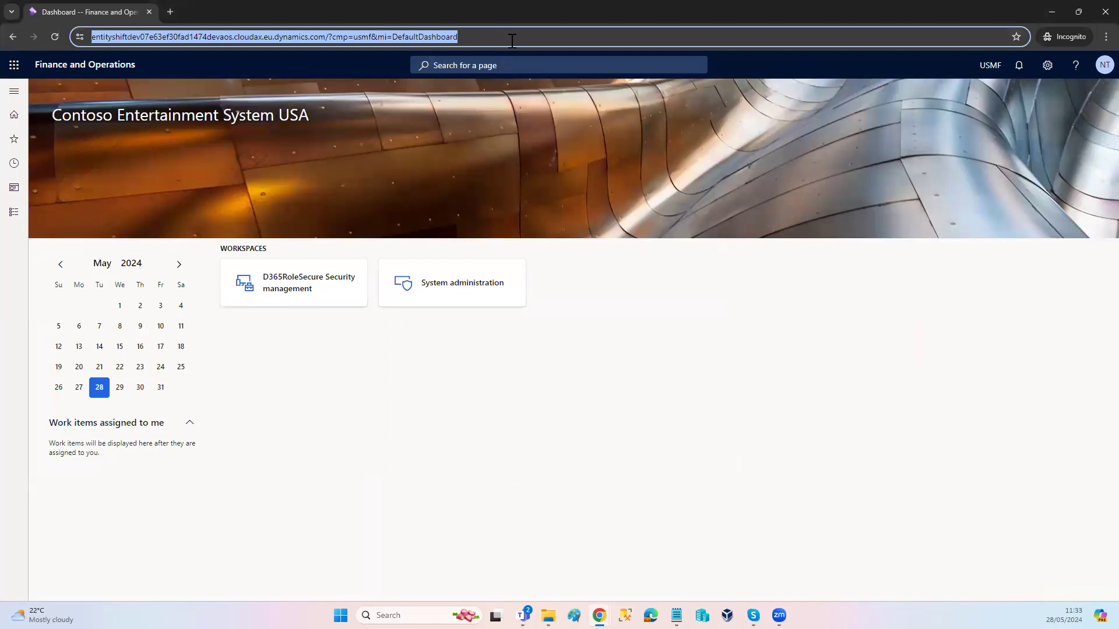
key(Return)
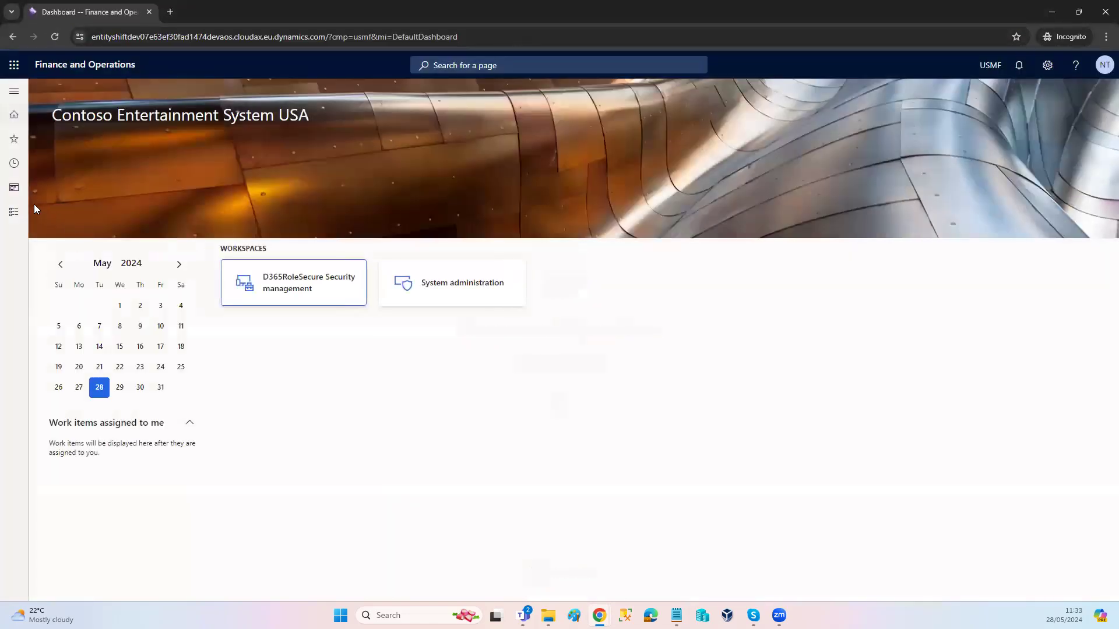
Step: Review the test user's Accounts payable and Sales and marketing entries, try to open Open sales orders, and dismiss the messages
click(14, 212)
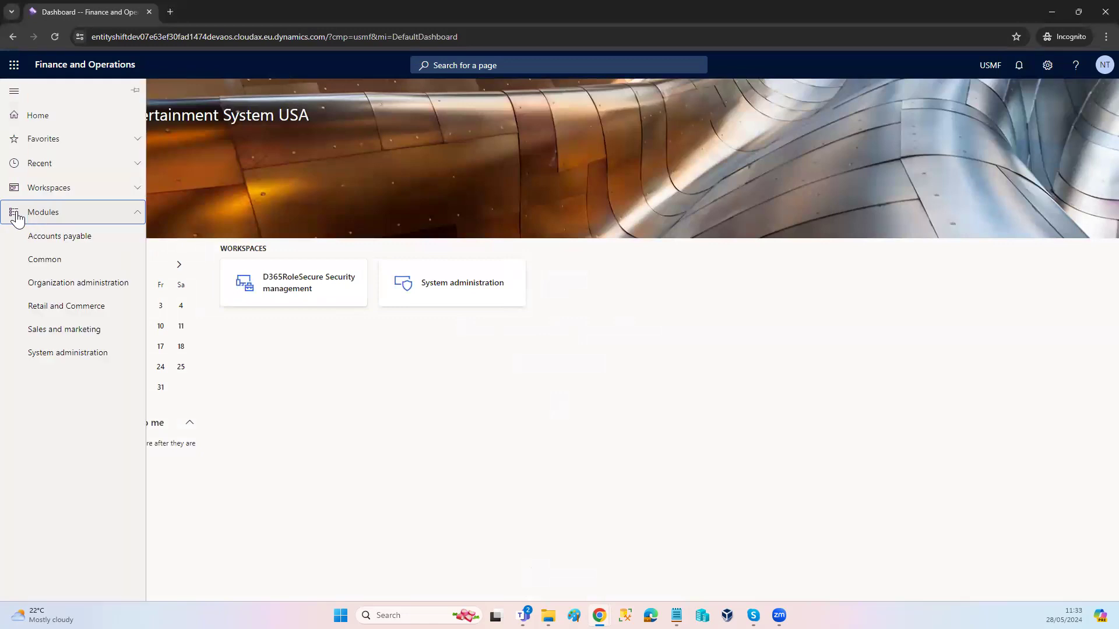
click(45, 239)
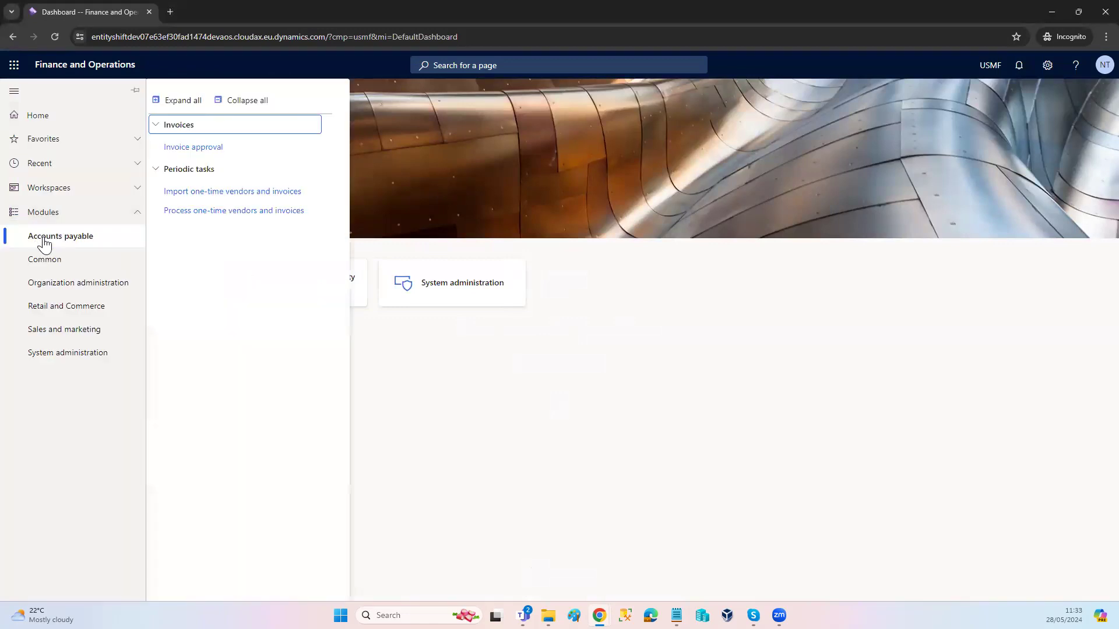
click(51, 332)
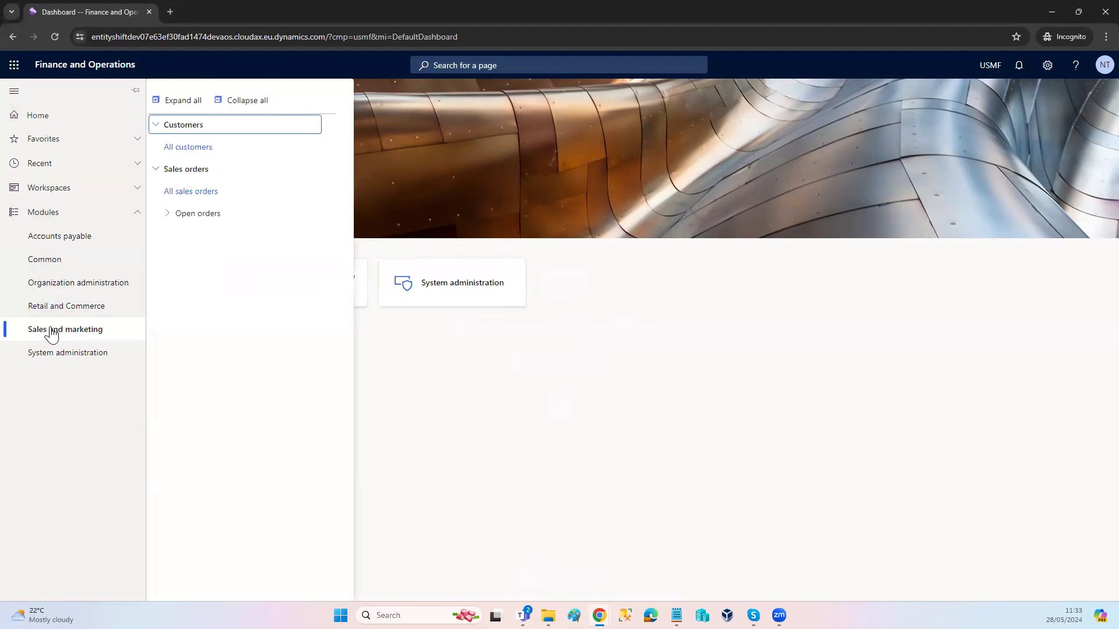
click(167, 216)
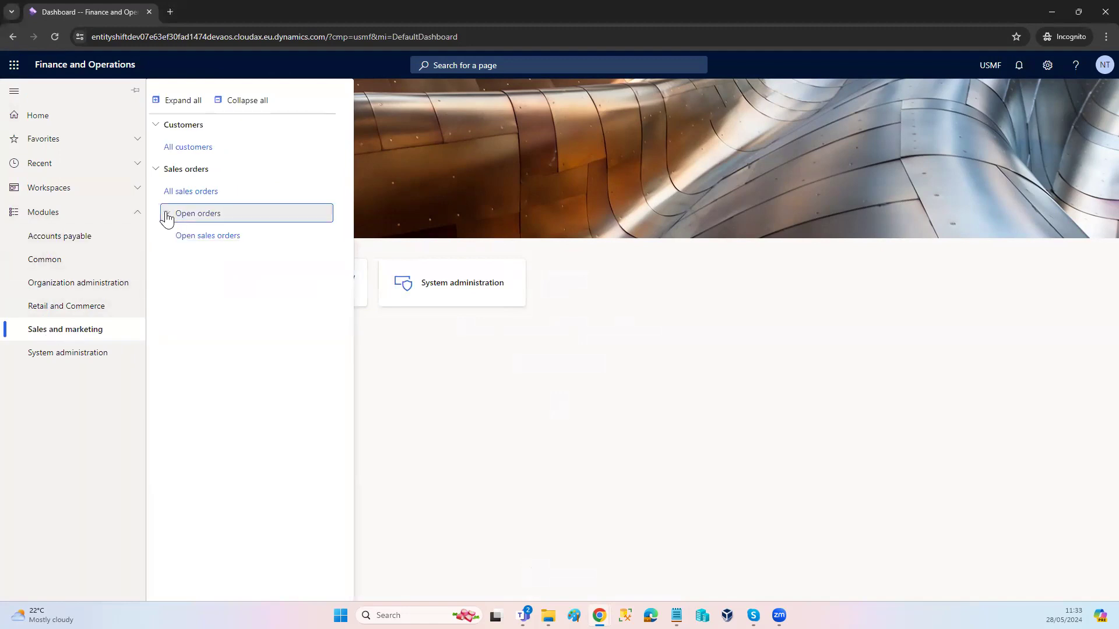
click(200, 236)
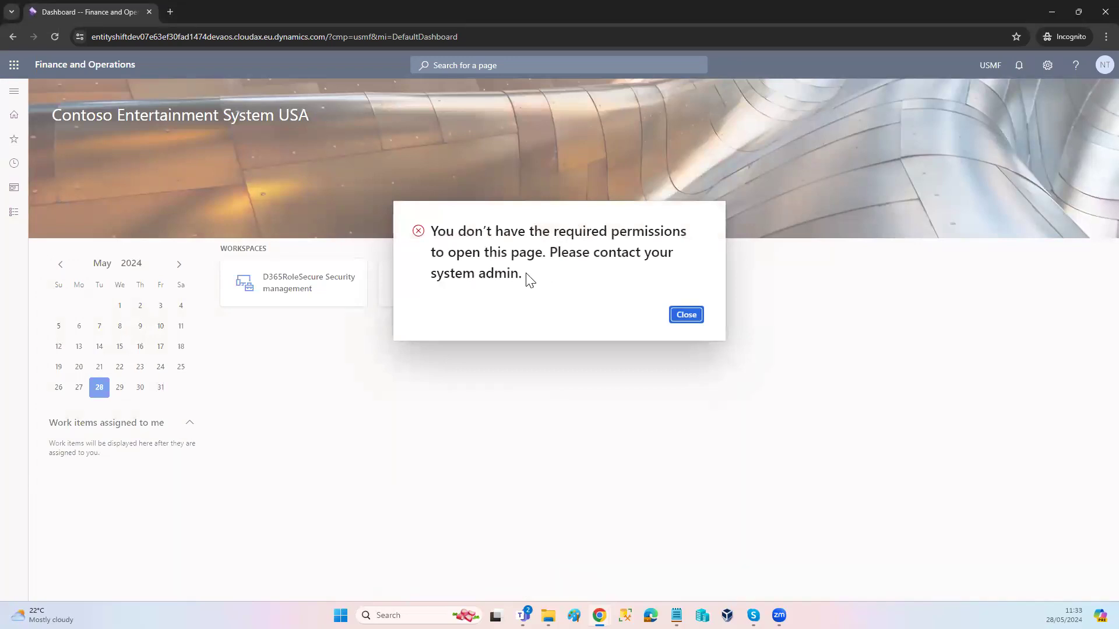
drag(528, 280, 428, 226)
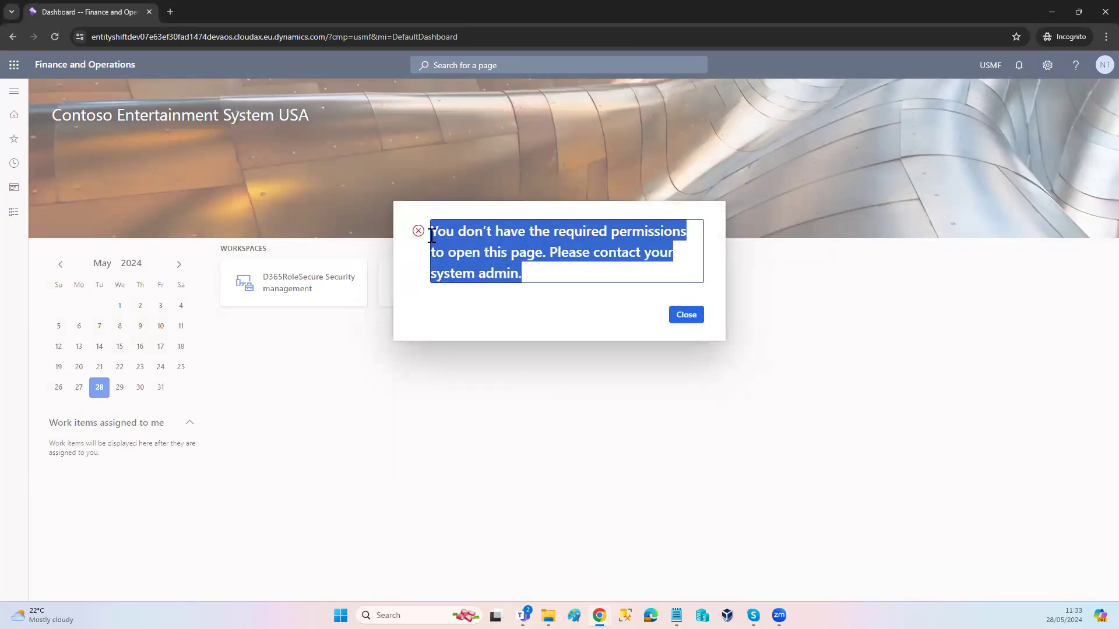
click(678, 317)
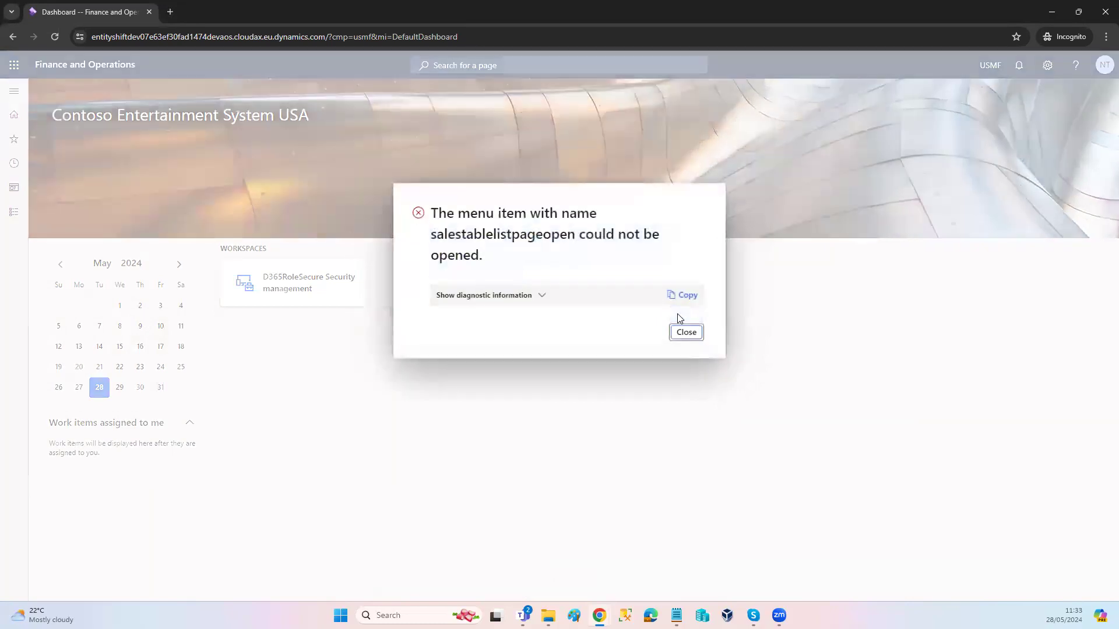
click(685, 333)
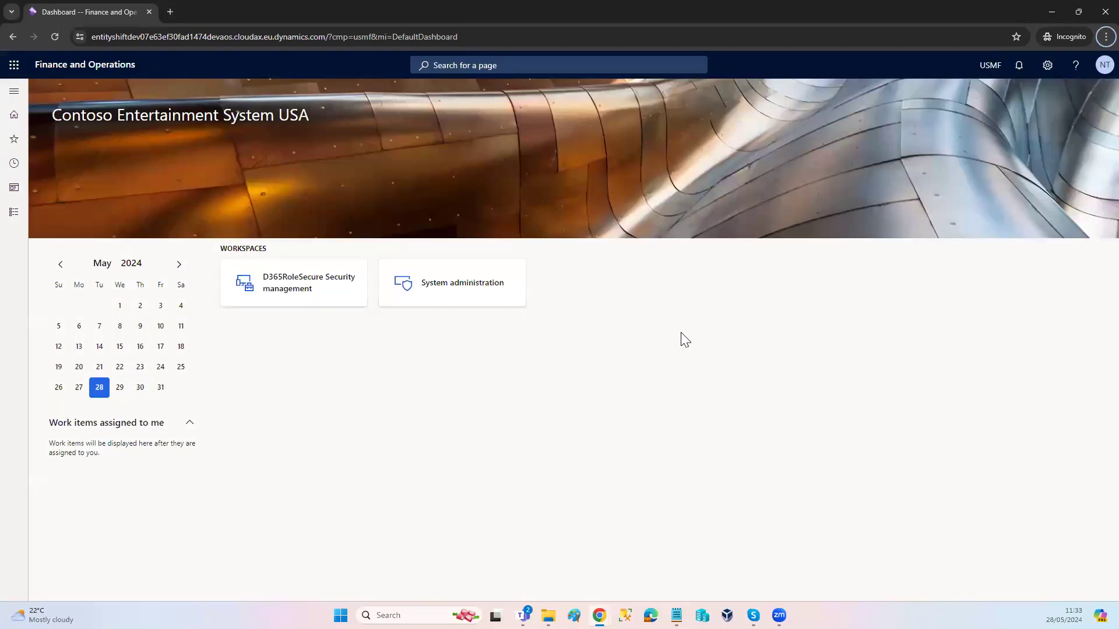
Step: Return to the admin's browser window, pin the NOE - Clerk custom role and select its NOE - Clerk privilege
key(alt+Tab)
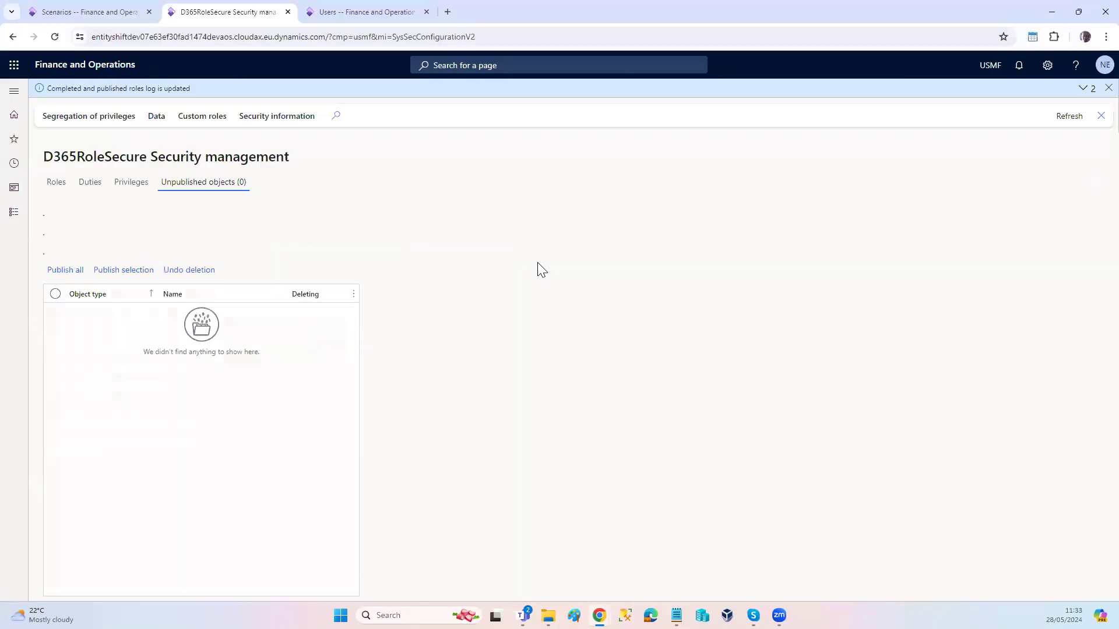
click(58, 186)
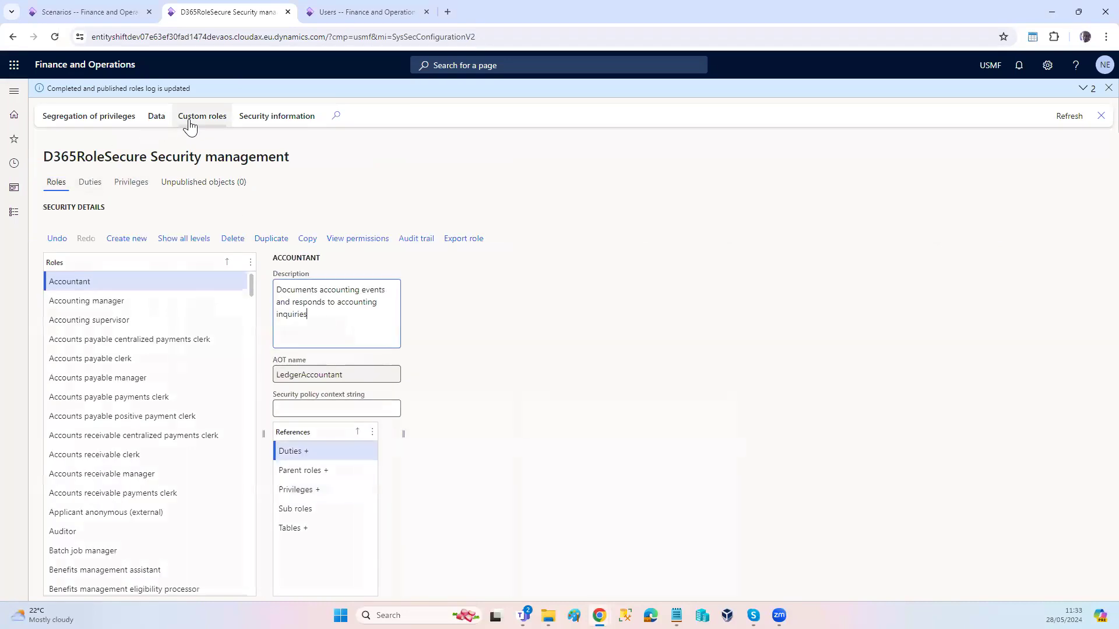
click(190, 120)
click(91, 156)
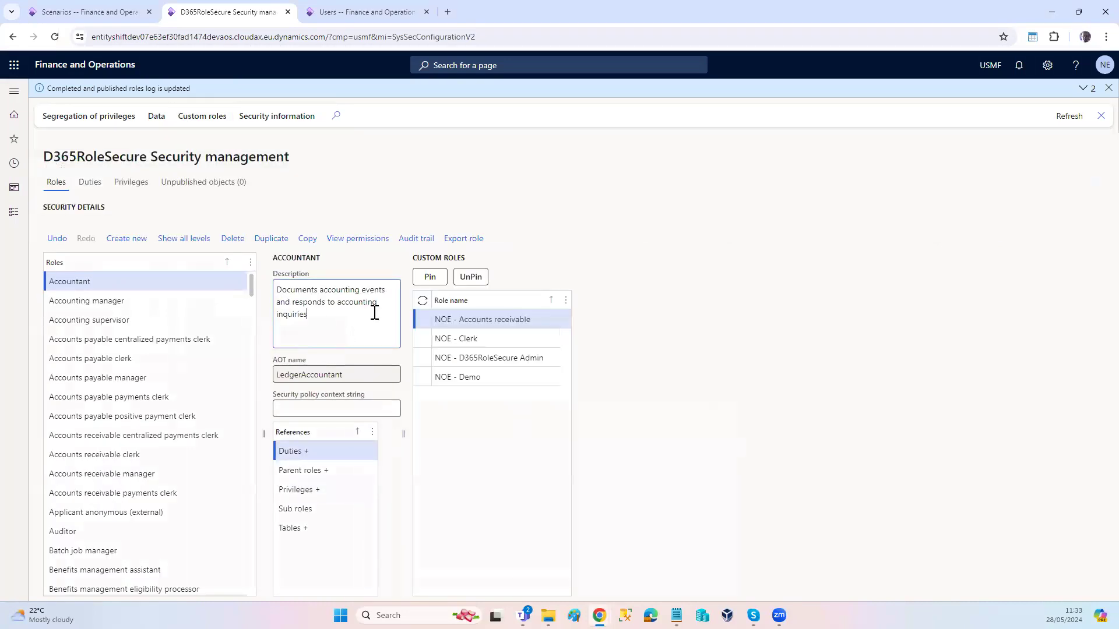
click(446, 336)
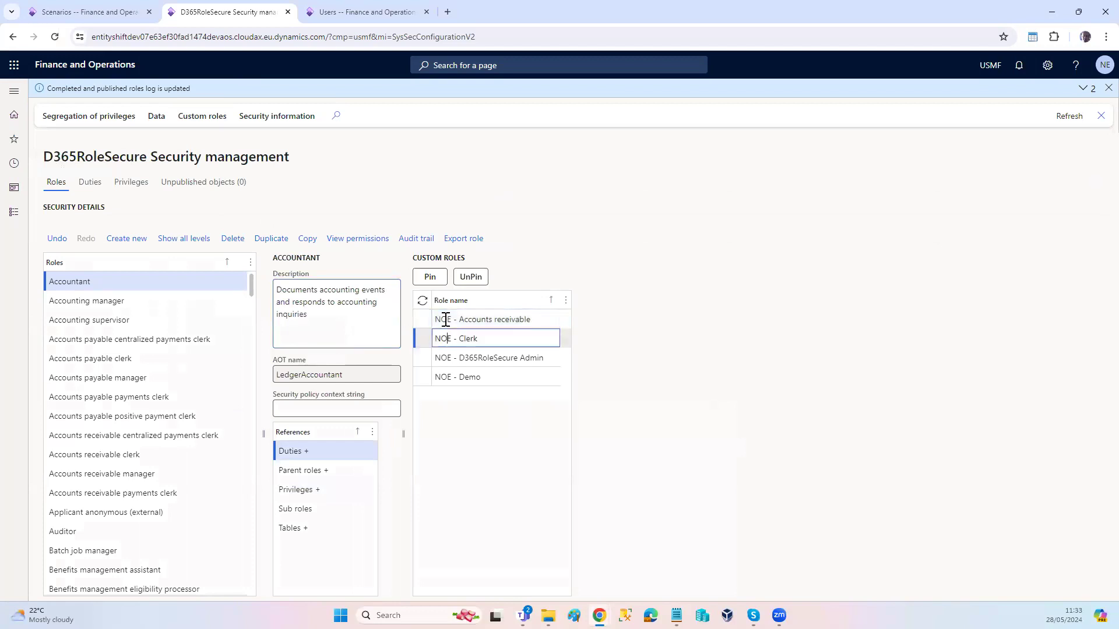
click(430, 276)
click(312, 455)
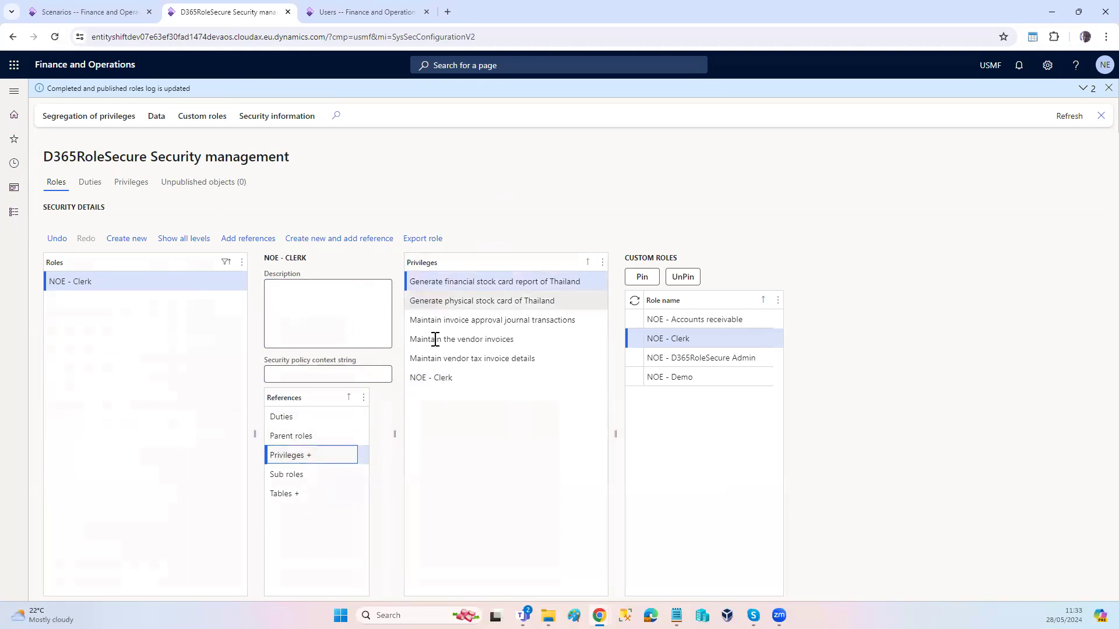
click(436, 377)
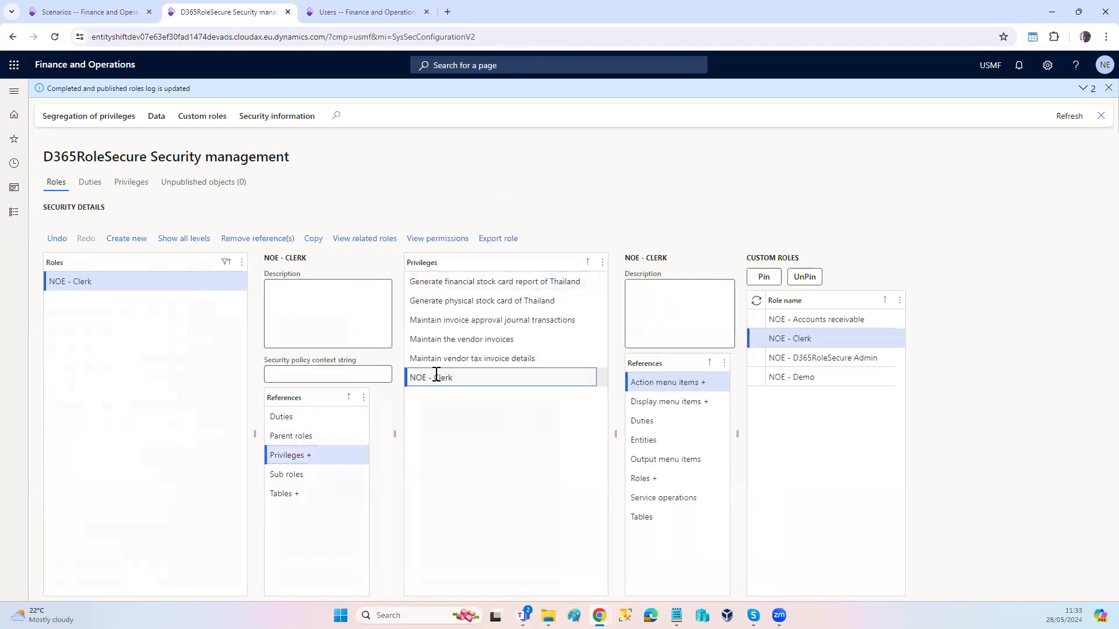
Step: Add the SalesTable table as a reference to the NOE - Clerk privilege, leaving its access properties unset
click(649, 518)
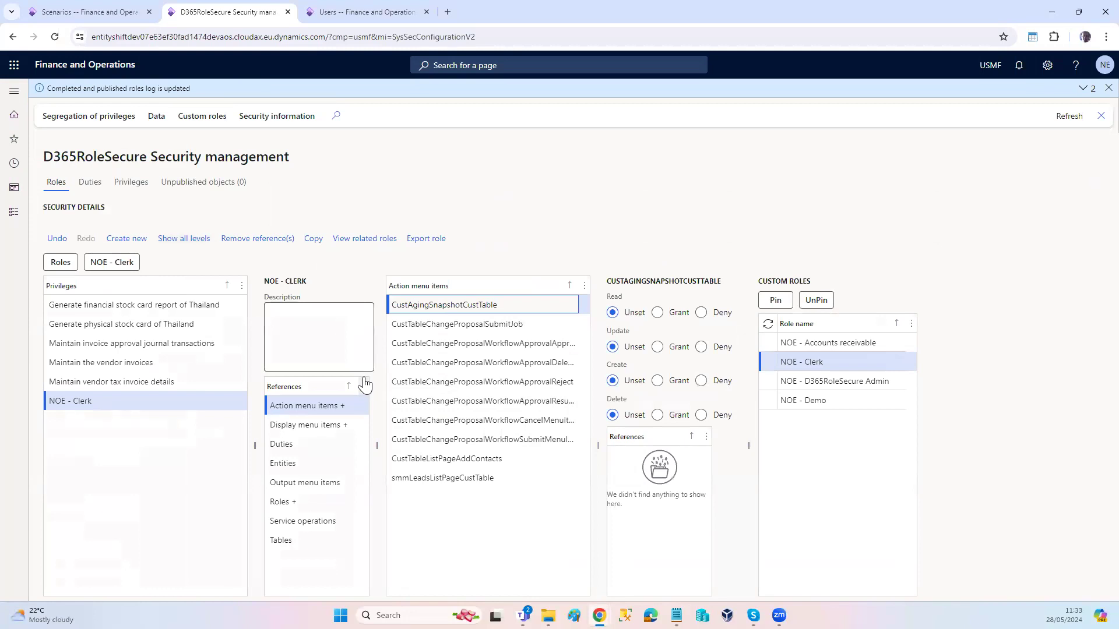
click(302, 542)
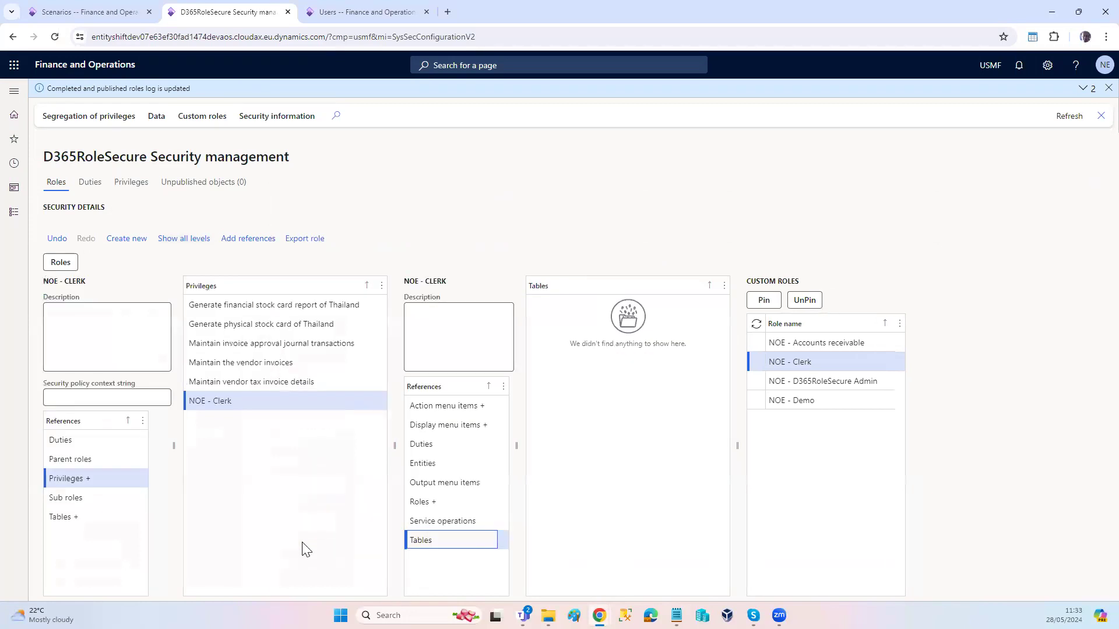
click(238, 242)
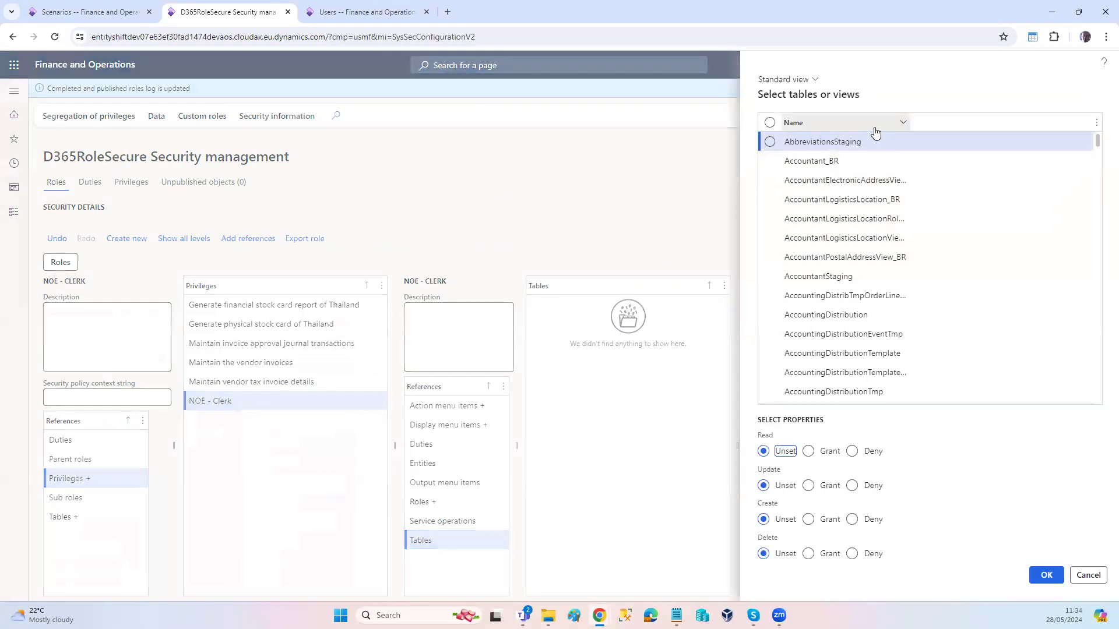
click(874, 127)
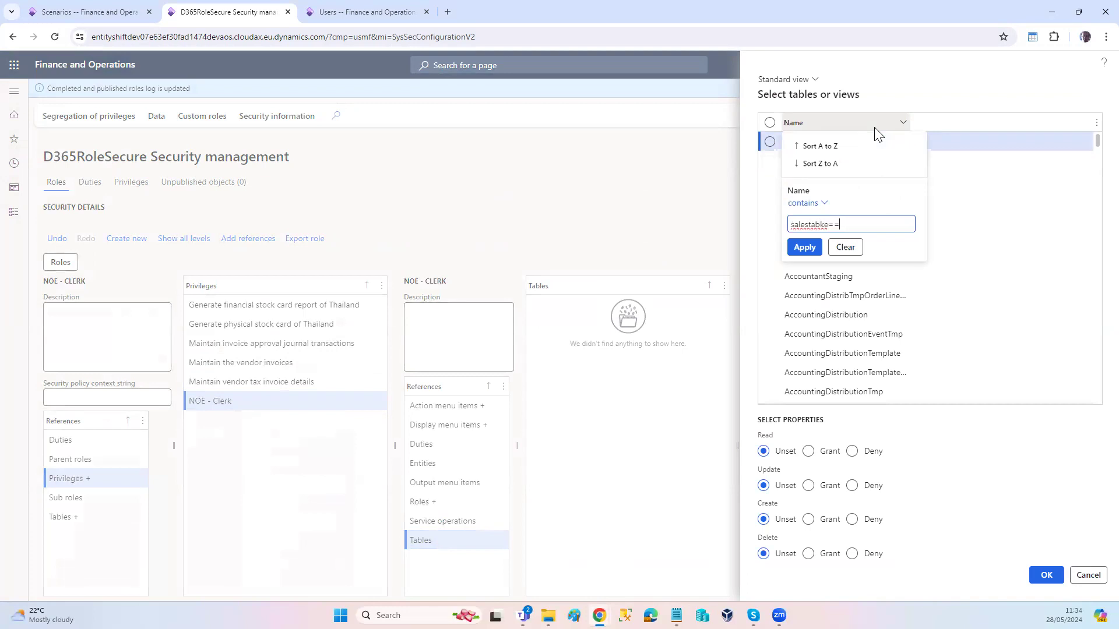
key(BackSpace)
key(BackSpace)
key(BackSpace)
key(BackSpace)
click(806, 246)
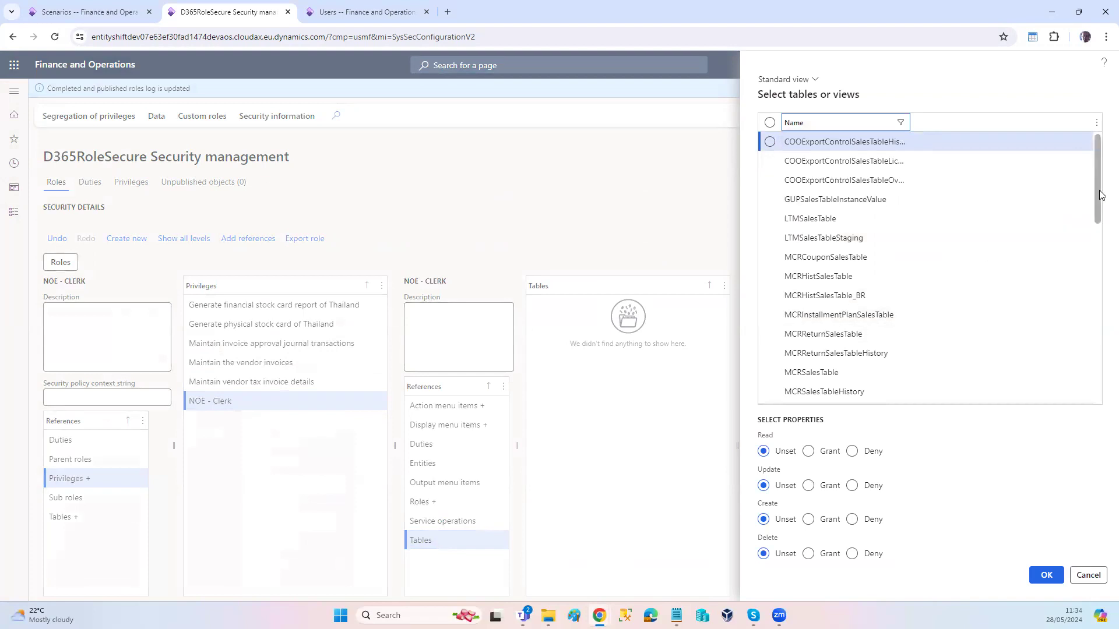
drag(1099, 199, 1093, 312)
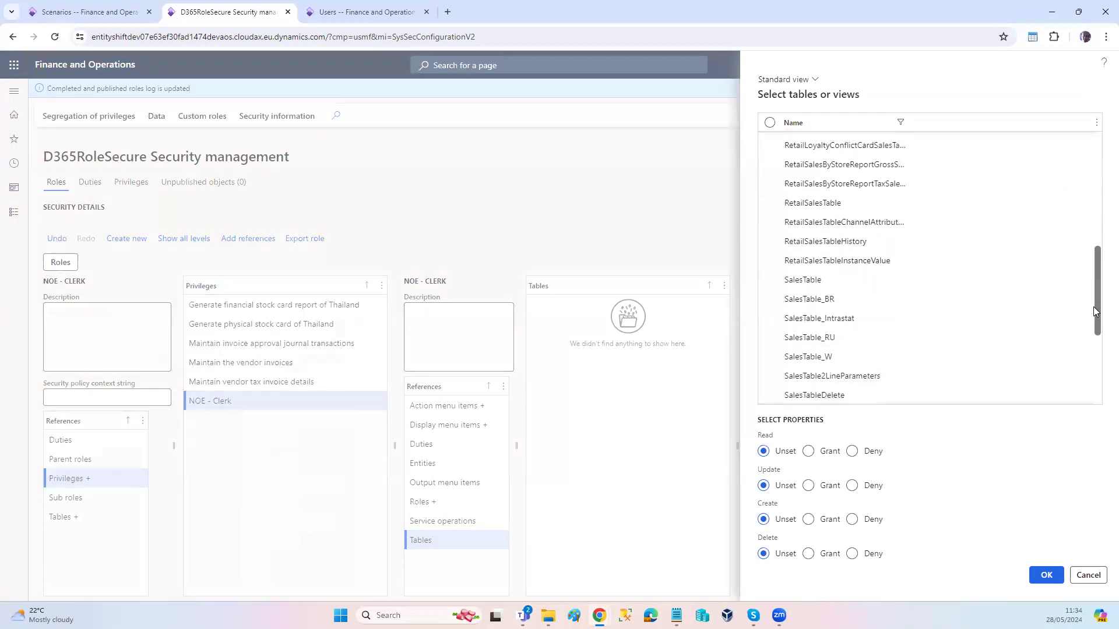
click(769, 281)
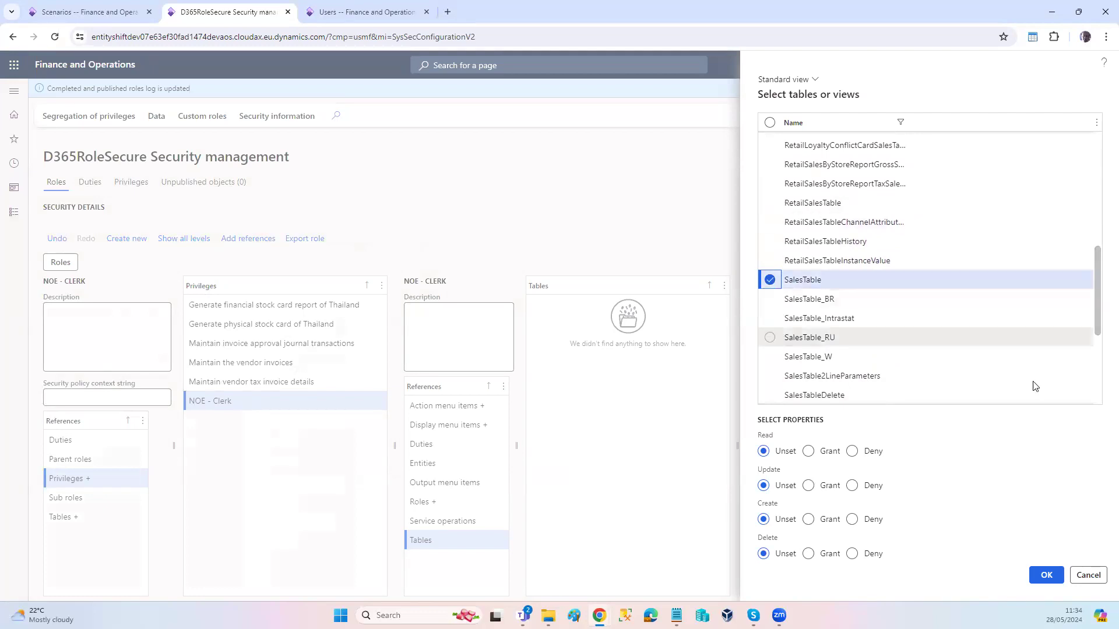
click(1037, 575)
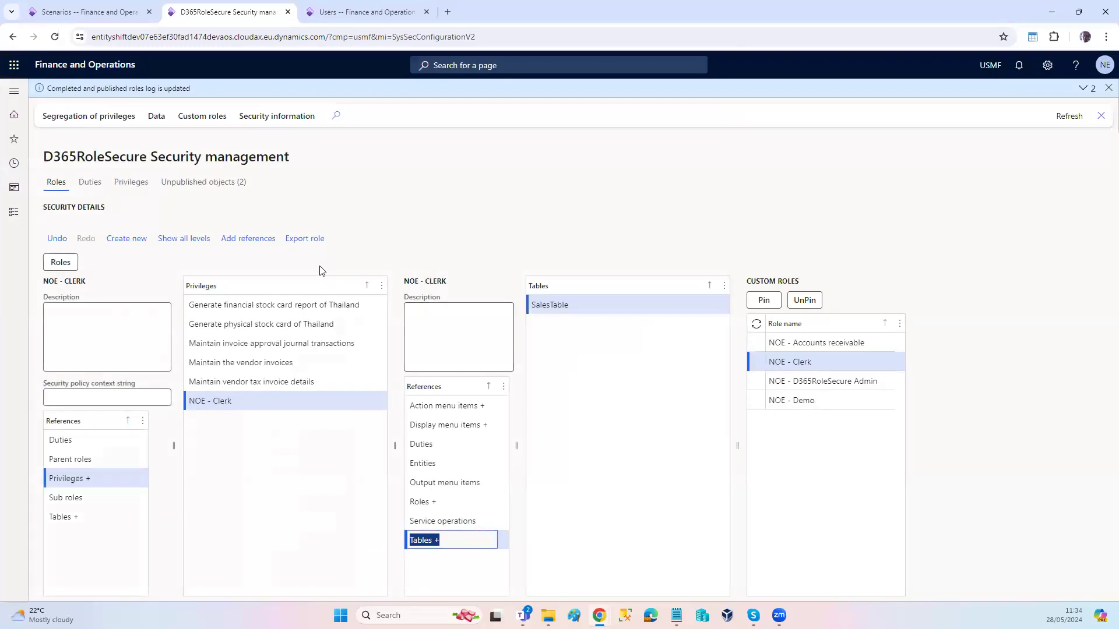
Step: Add the SalesLine table as a reference to the NOE - Clerk privilege, leaving its access properties unset
click(249, 239)
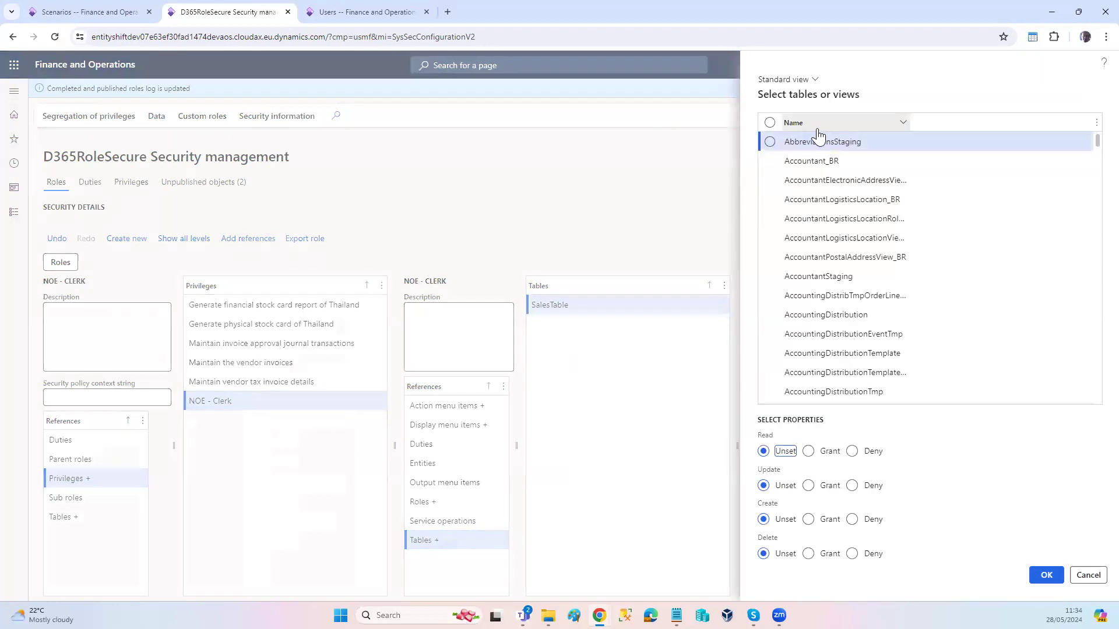
click(818, 128)
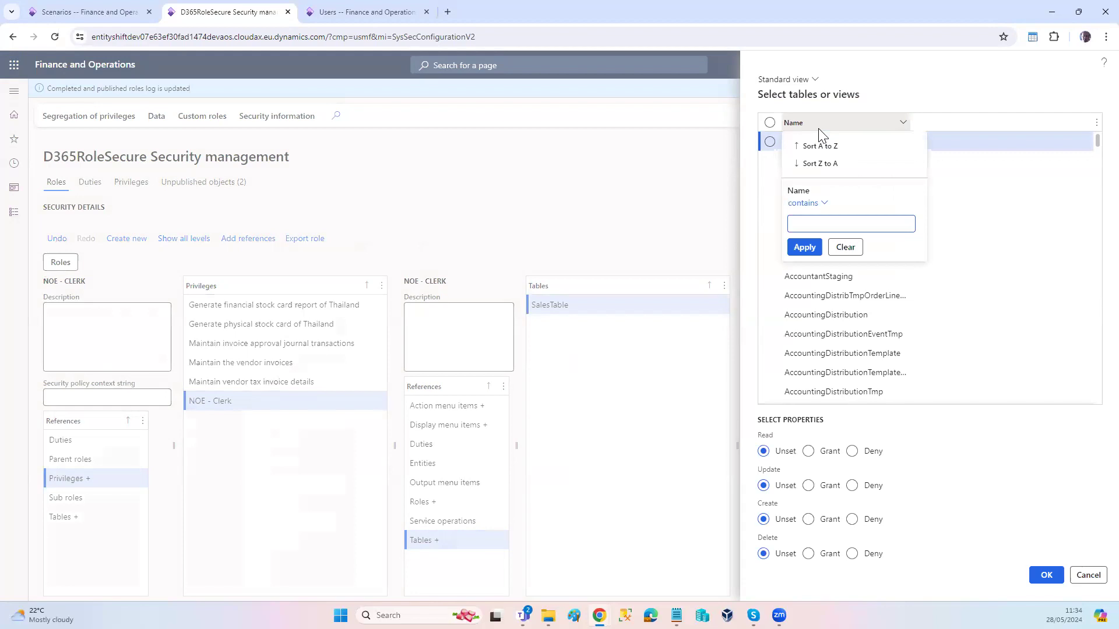
click(825, 203)
click(817, 219)
text(salesline)
click(804, 247)
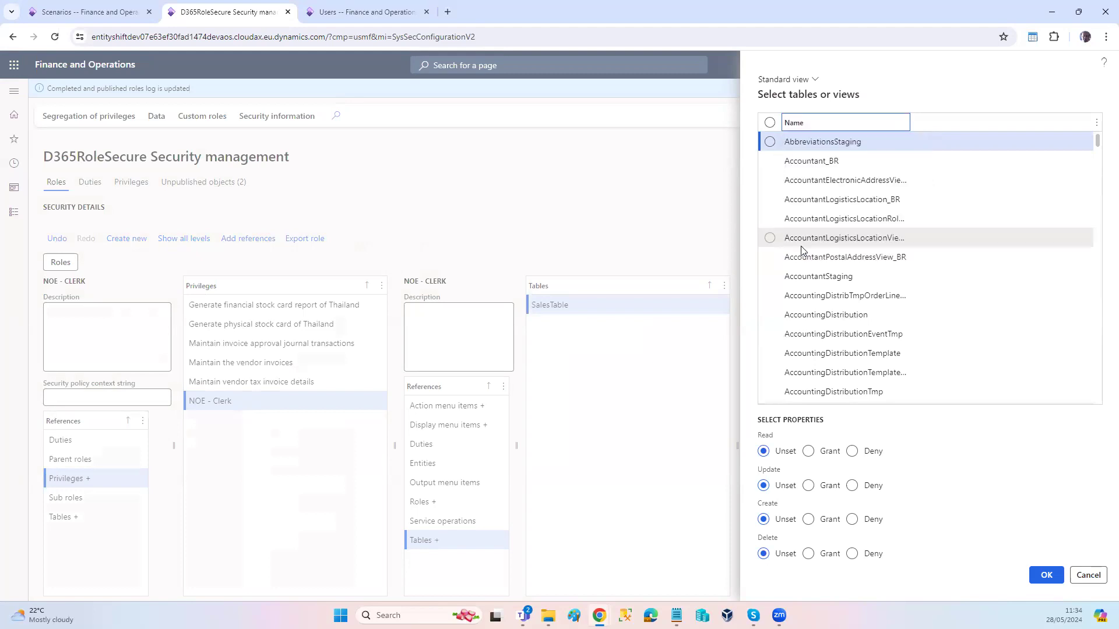
click(769, 142)
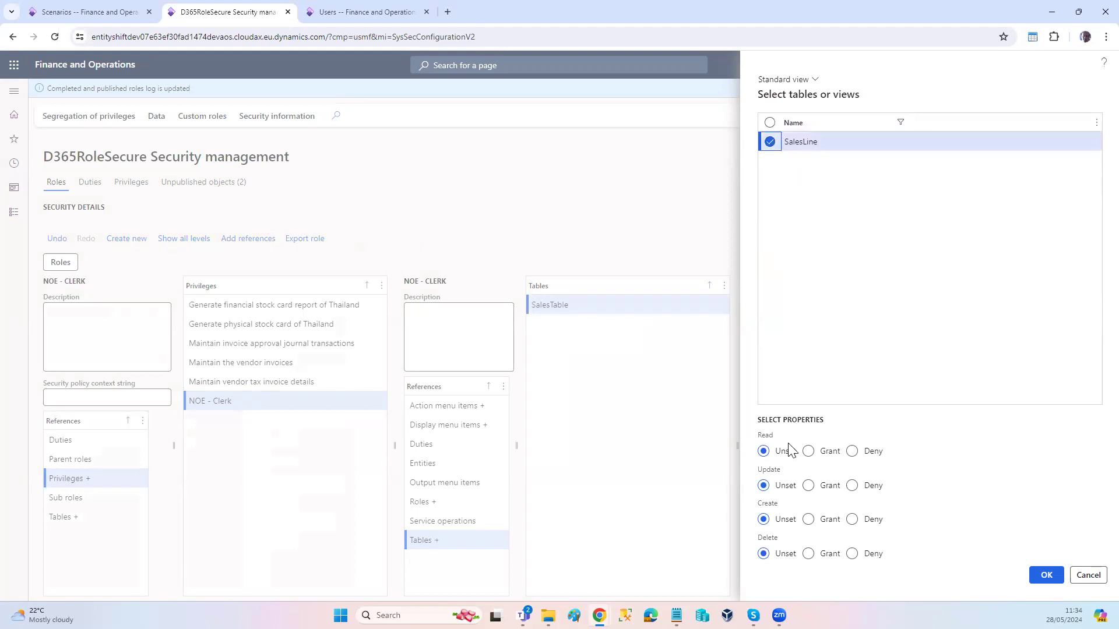
click(1046, 575)
Step: Publish all unpublished objects and reload the default dashboard in the test user's incognito window
click(199, 191)
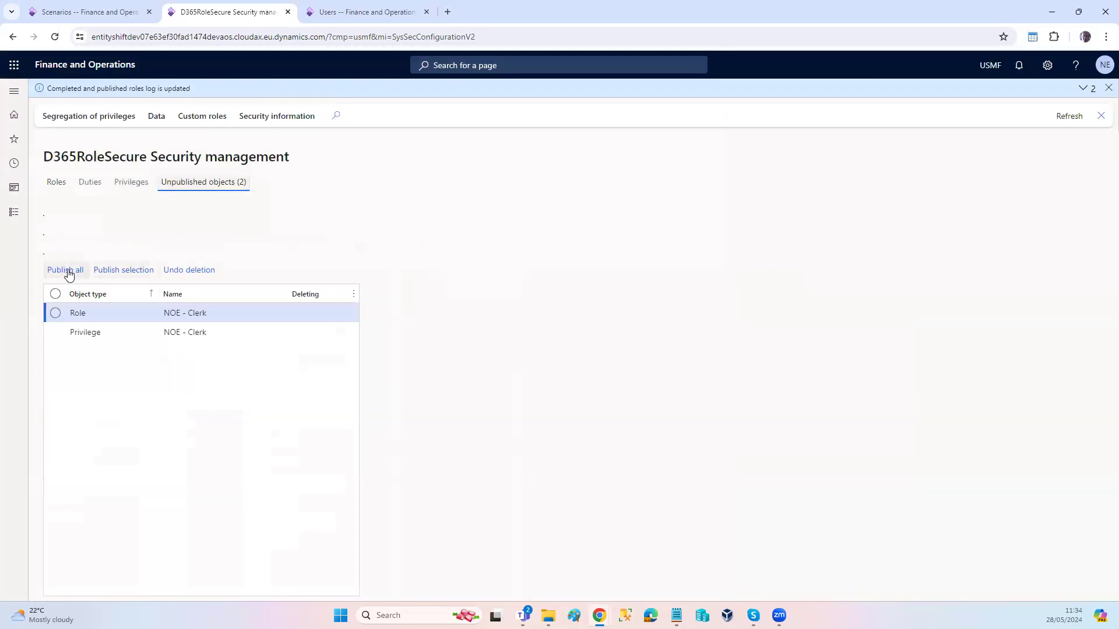
click(67, 271)
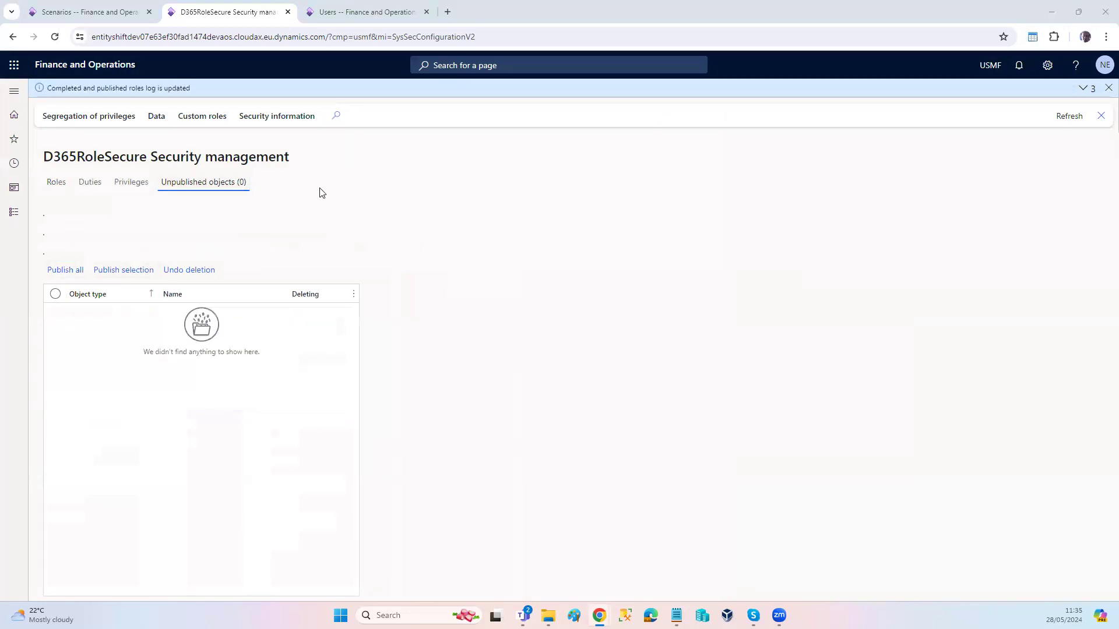
key(alt+Tab)
click(488, 41)
click(487, 41)
key(Return)
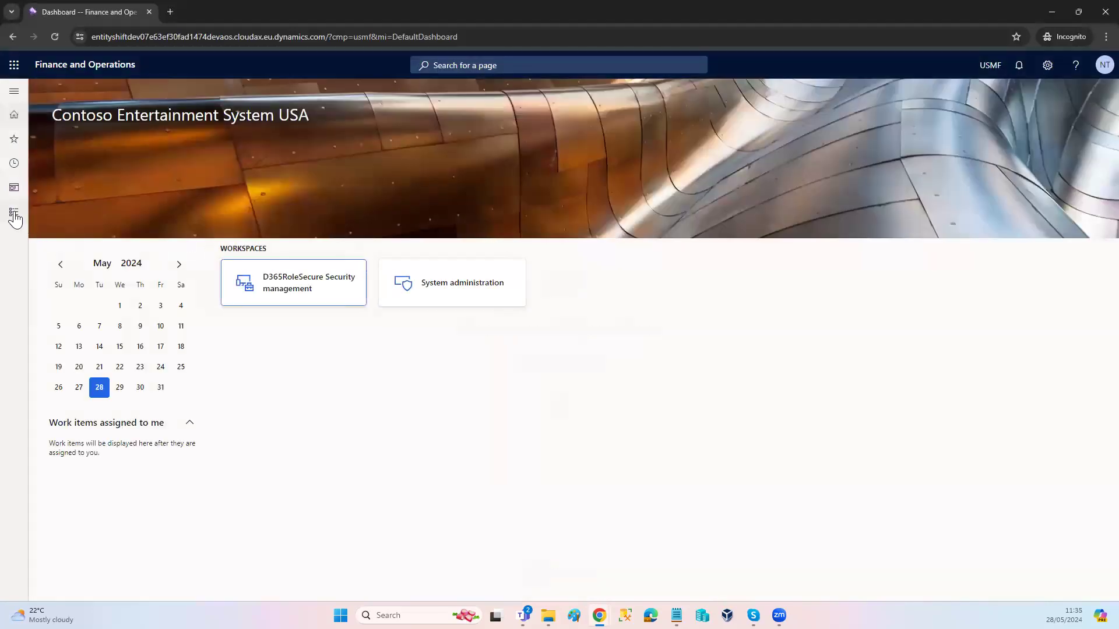
Step: Try to open All sales orders from Sales and marketing as the test user and dismiss the messages
click(14, 212)
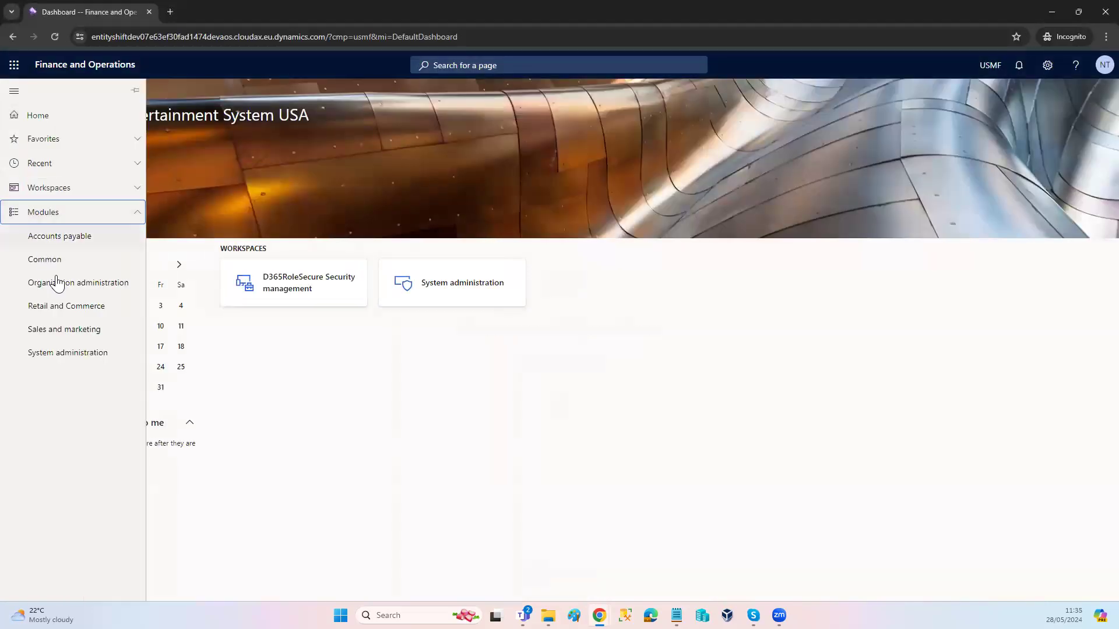
click(73, 332)
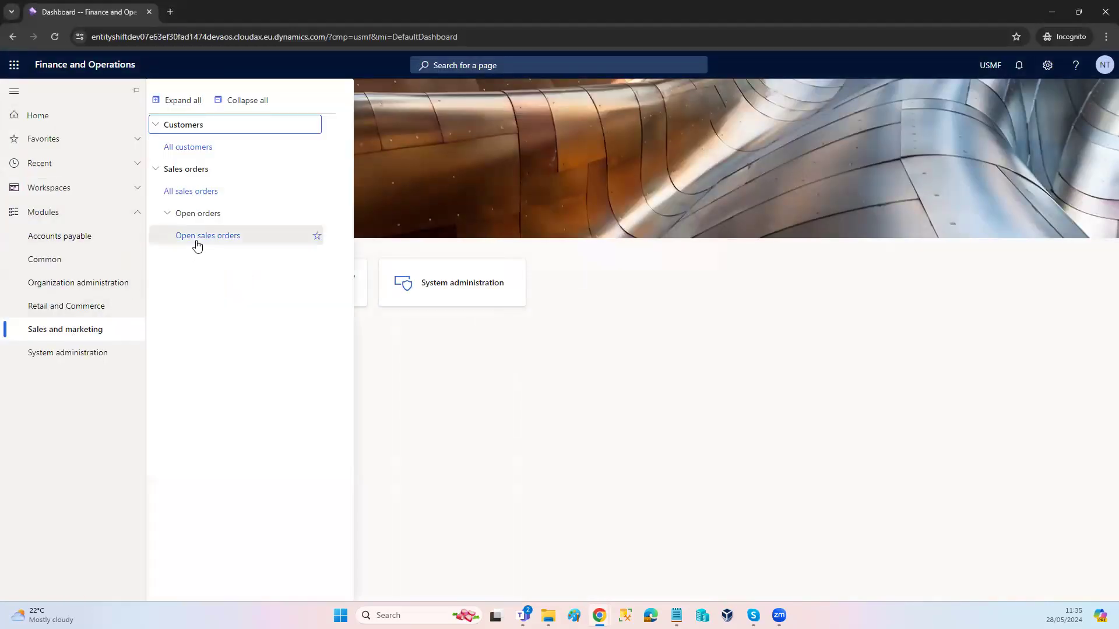
click(203, 192)
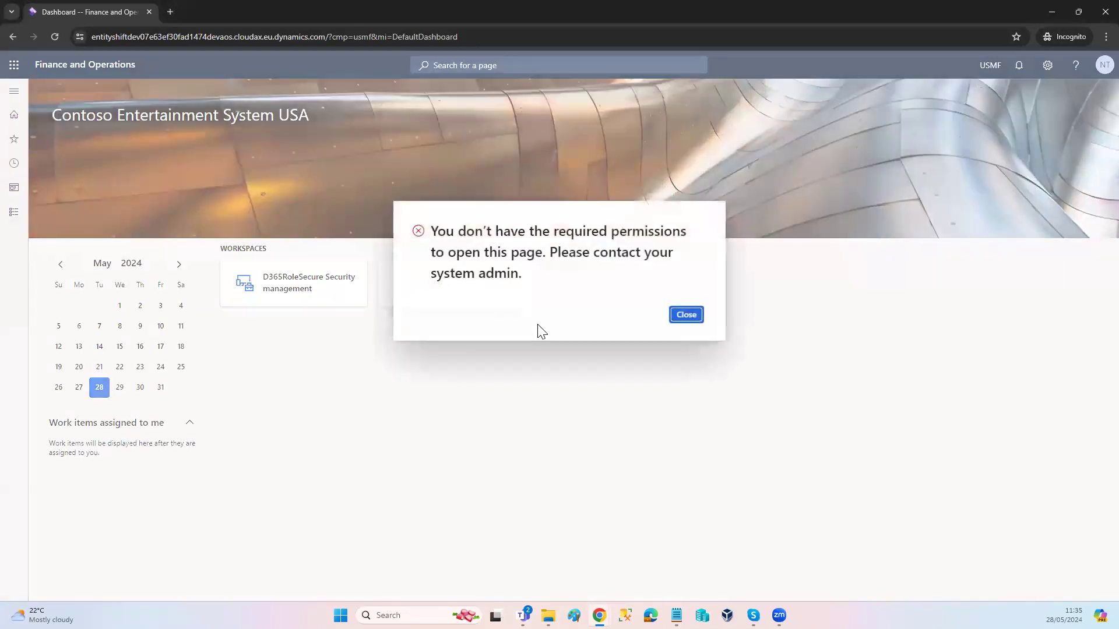
click(680, 318)
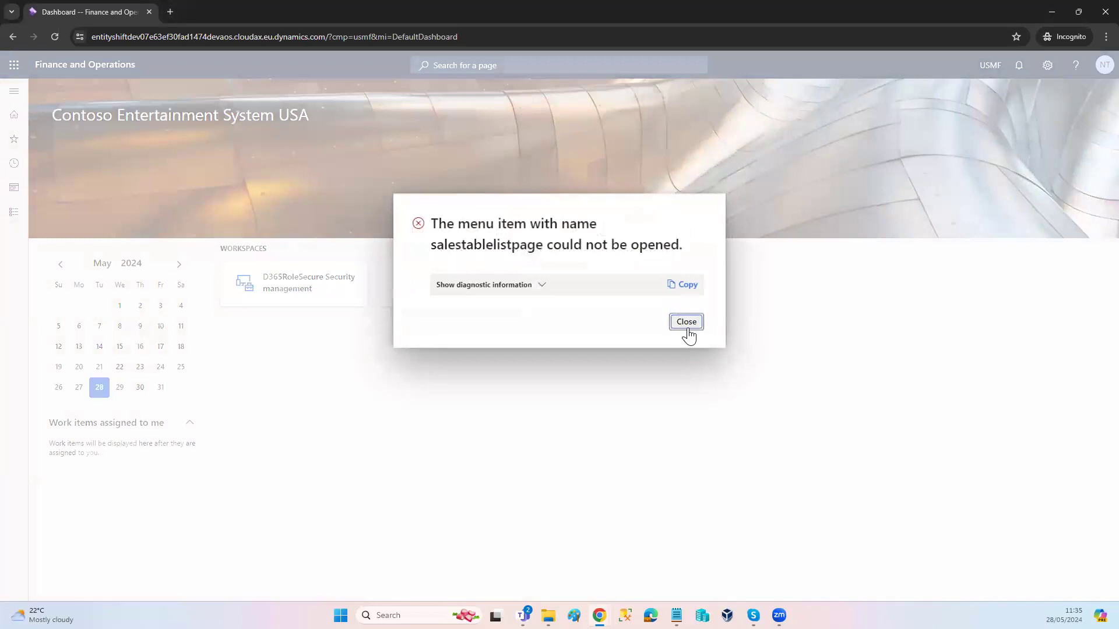
click(686, 324)
Step: Return to the admin's Scenarios page, open All sales orders from Accounts receivable and close the Task recorder
key(alt+Tab)
key(alt+Tab)
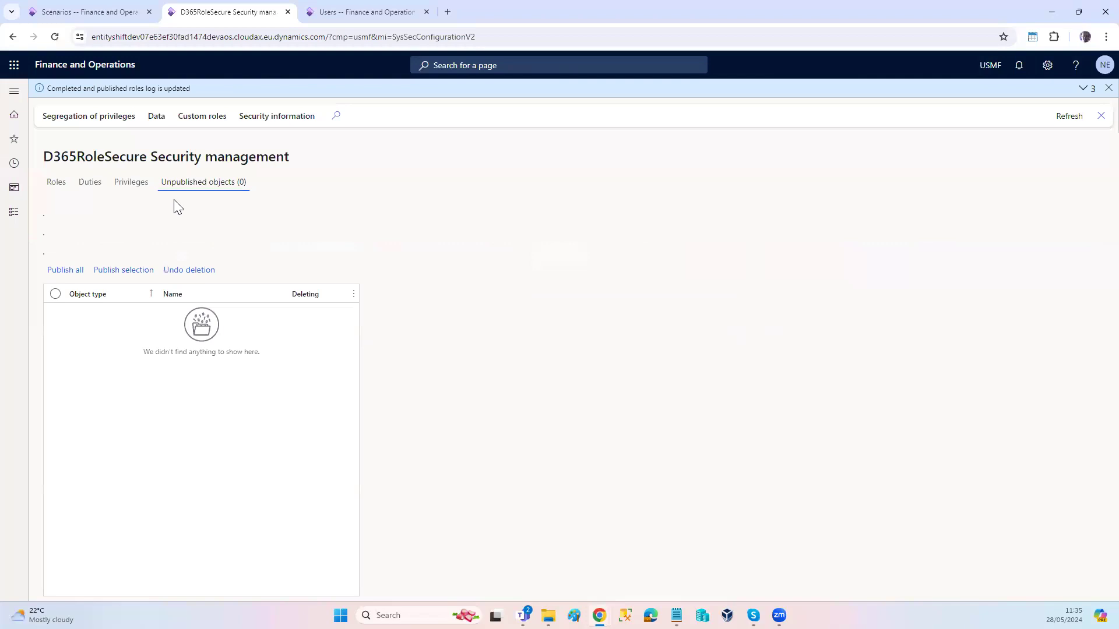
click(113, 14)
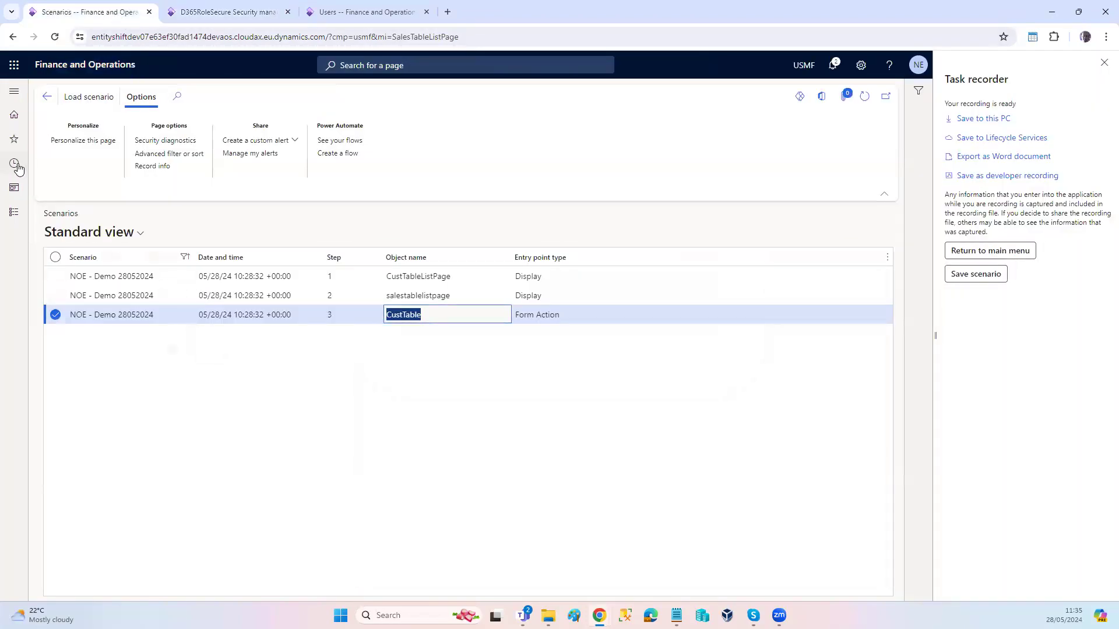
click(14, 213)
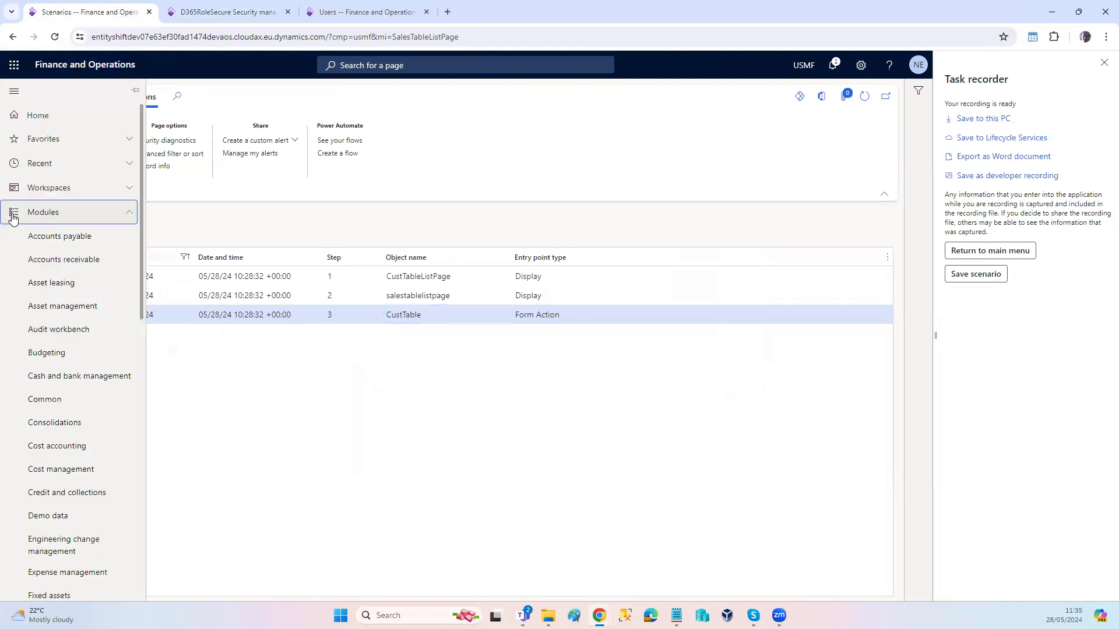
click(60, 261)
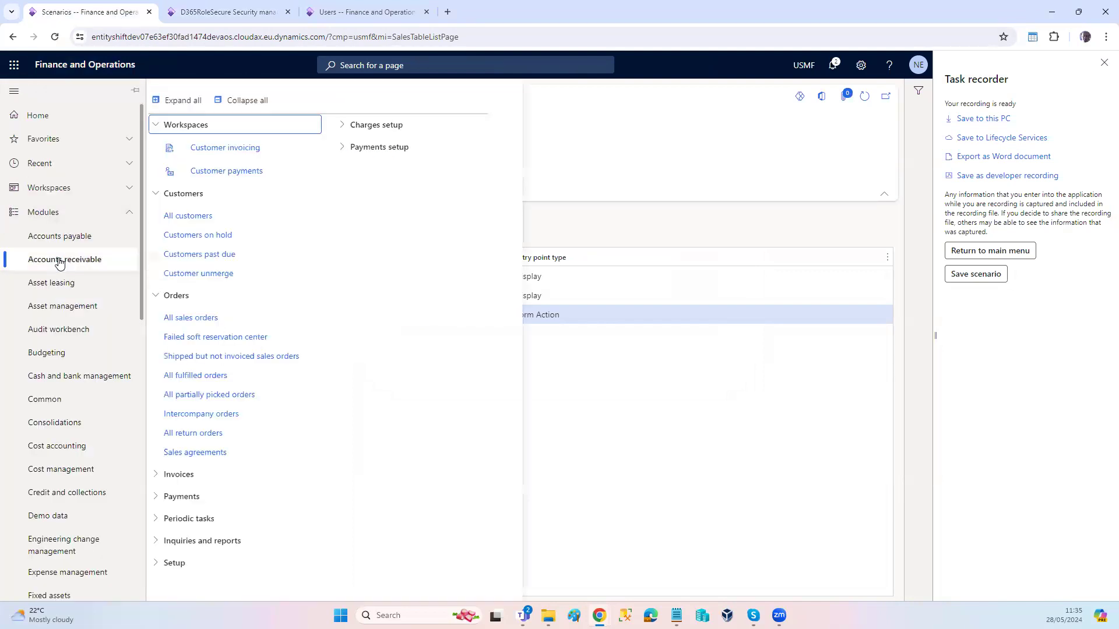
click(191, 318)
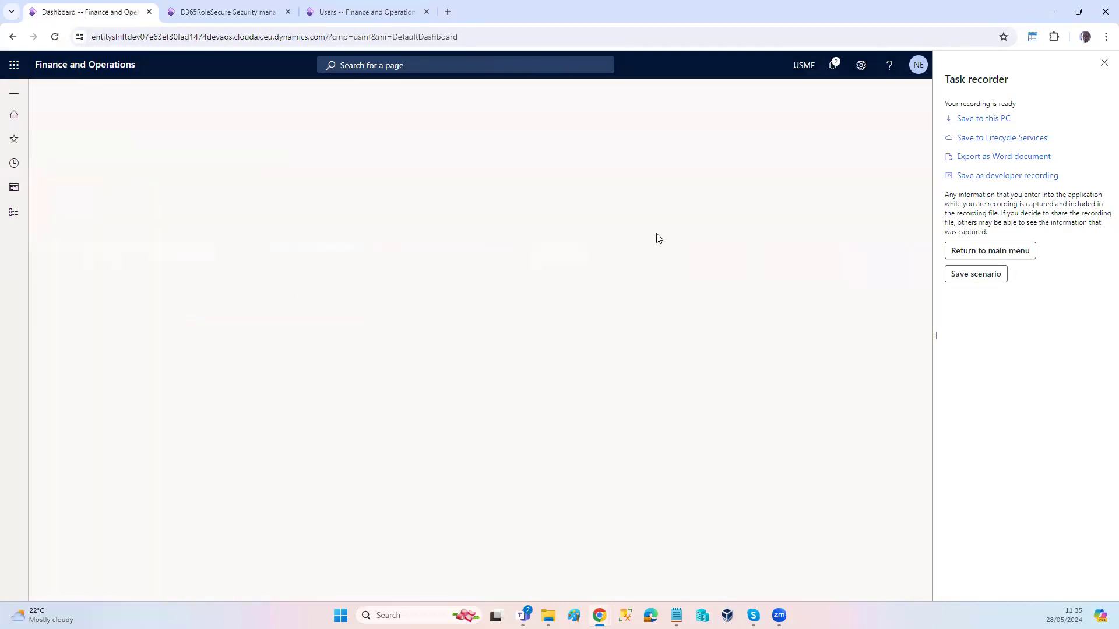
click(1104, 62)
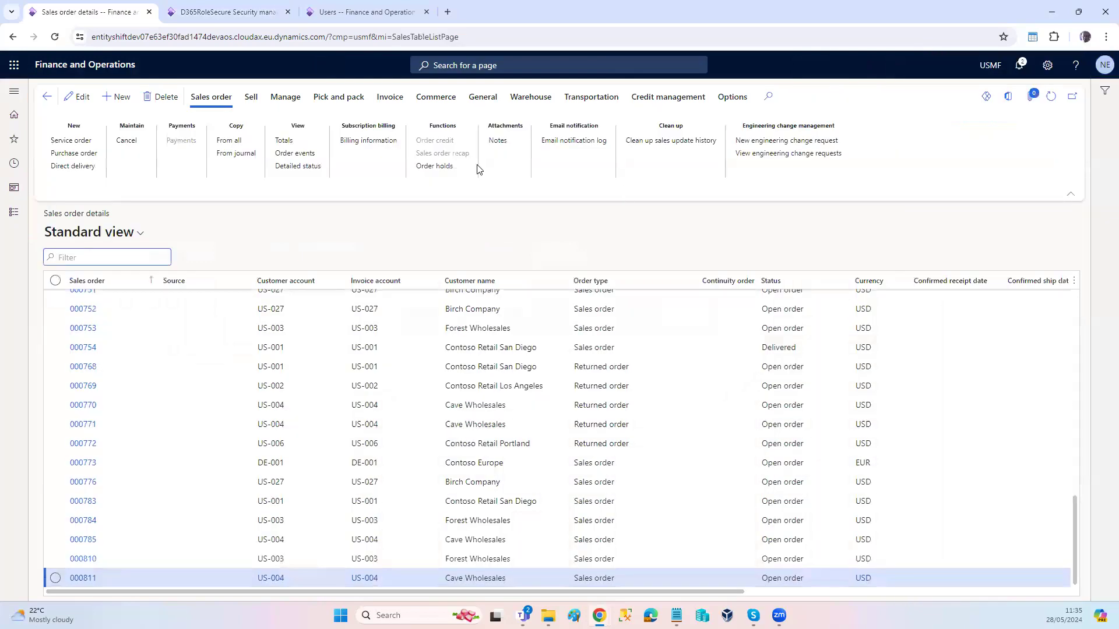
Step: Open the security diagnostics for the sales order page and select the label of the Maintain sales order duty
click(733, 98)
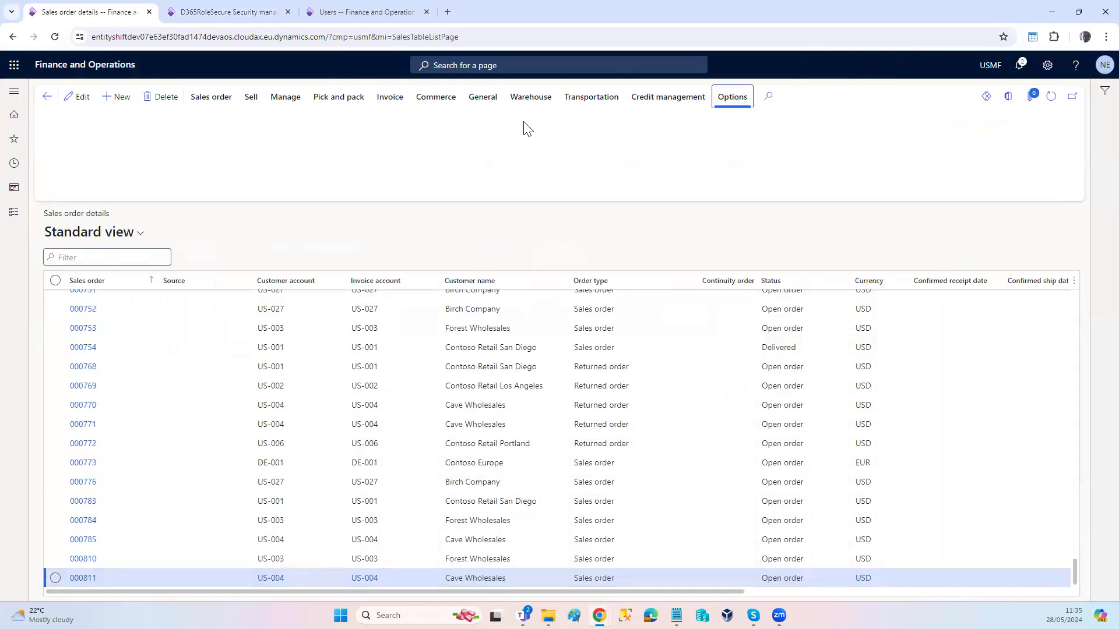
click(156, 141)
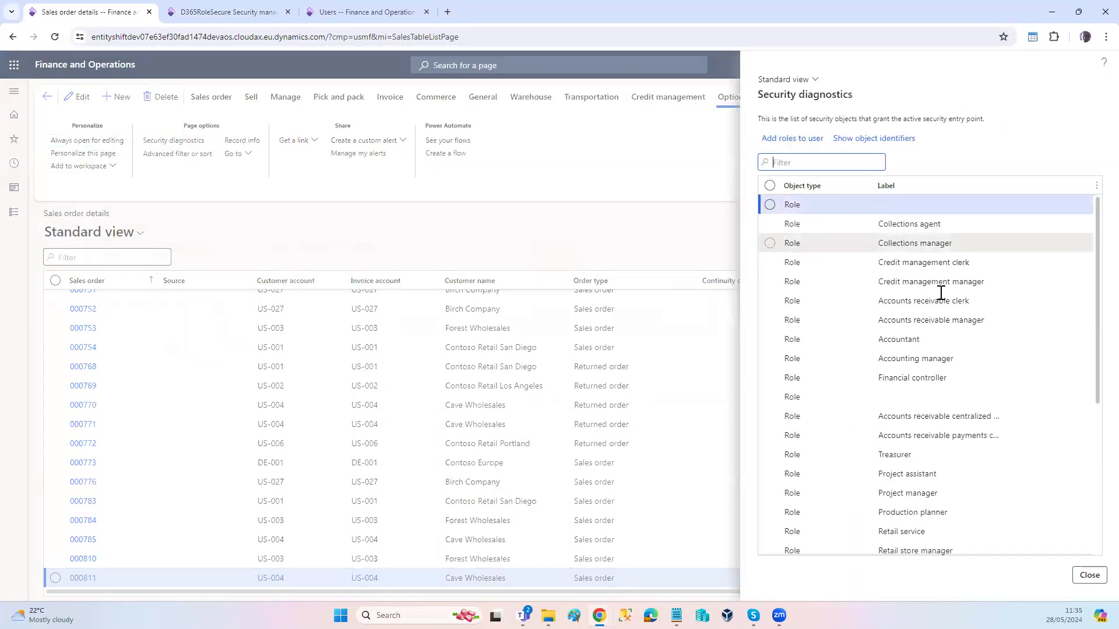
drag(1090, 335, 1092, 504)
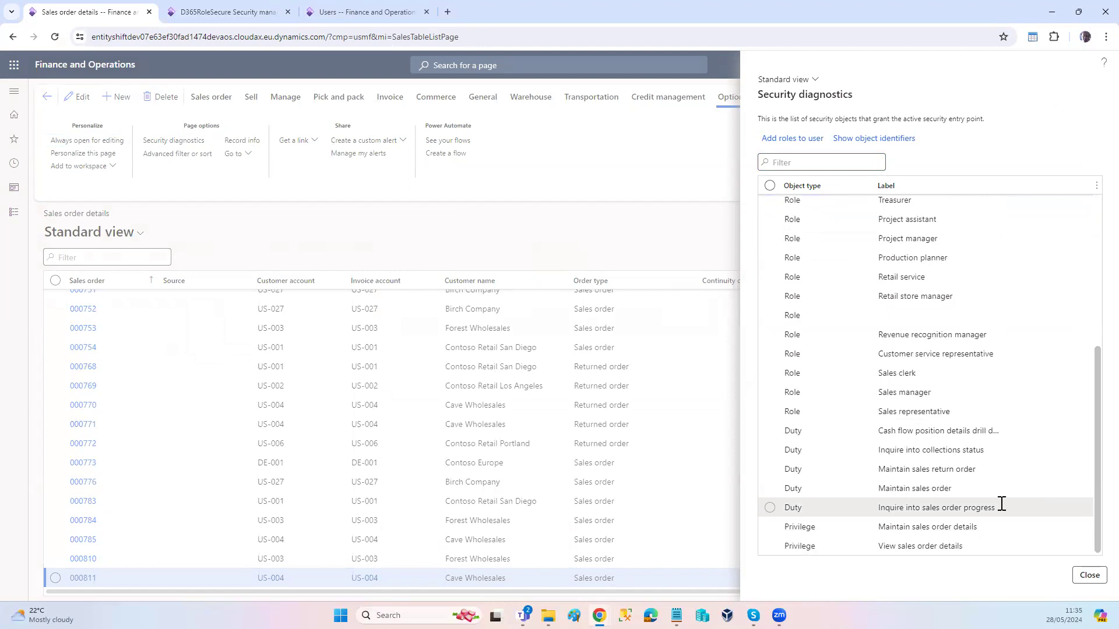
click(961, 489)
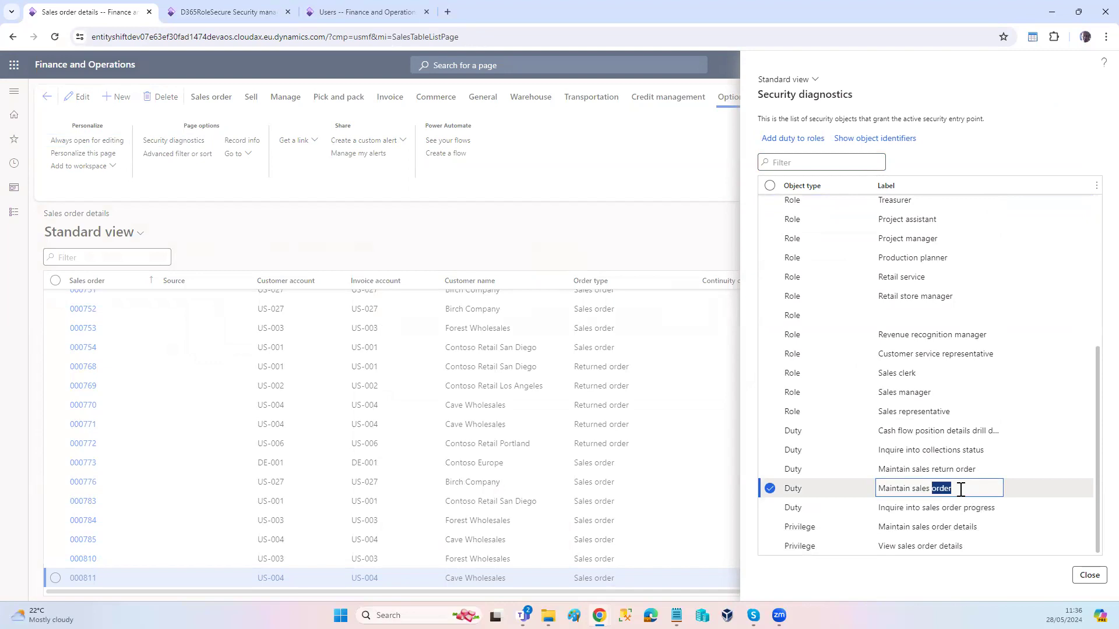
triple_click(961, 490)
key(ctrl+c)
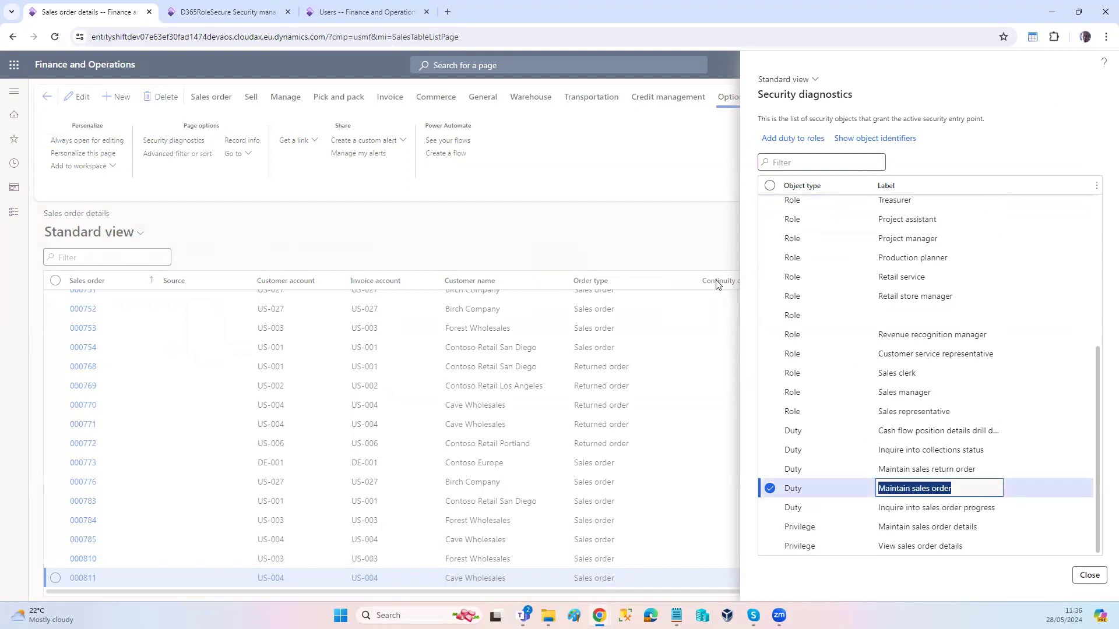
Step: Return to D365RoleSecure Security management, show the custom roles, pin NOE - Clerk and select its Duties references
click(215, 13)
click(56, 182)
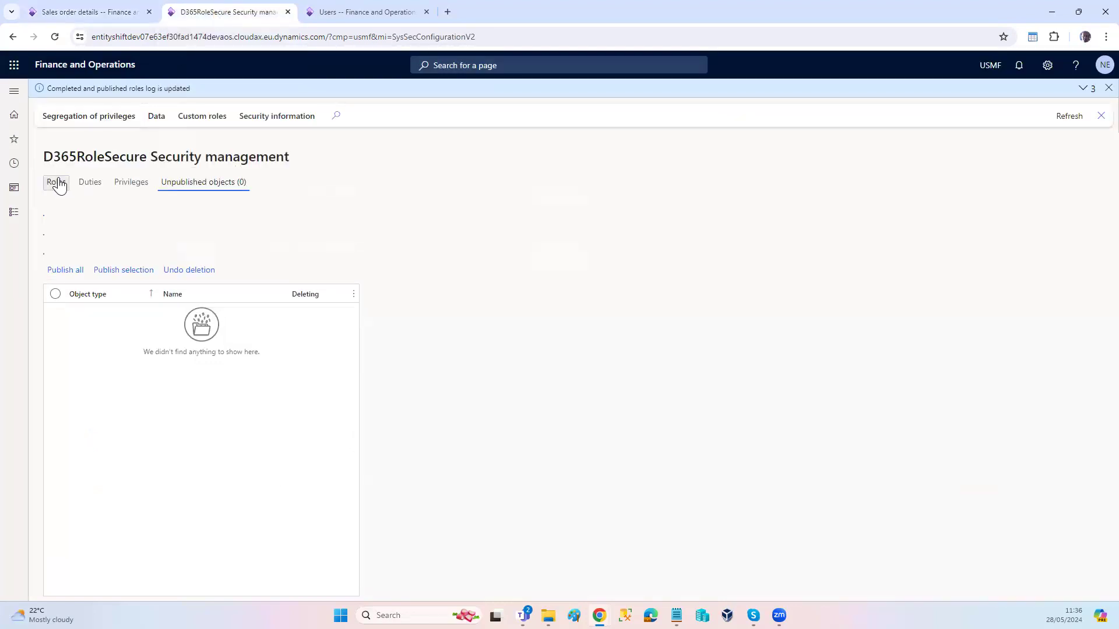
click(201, 120)
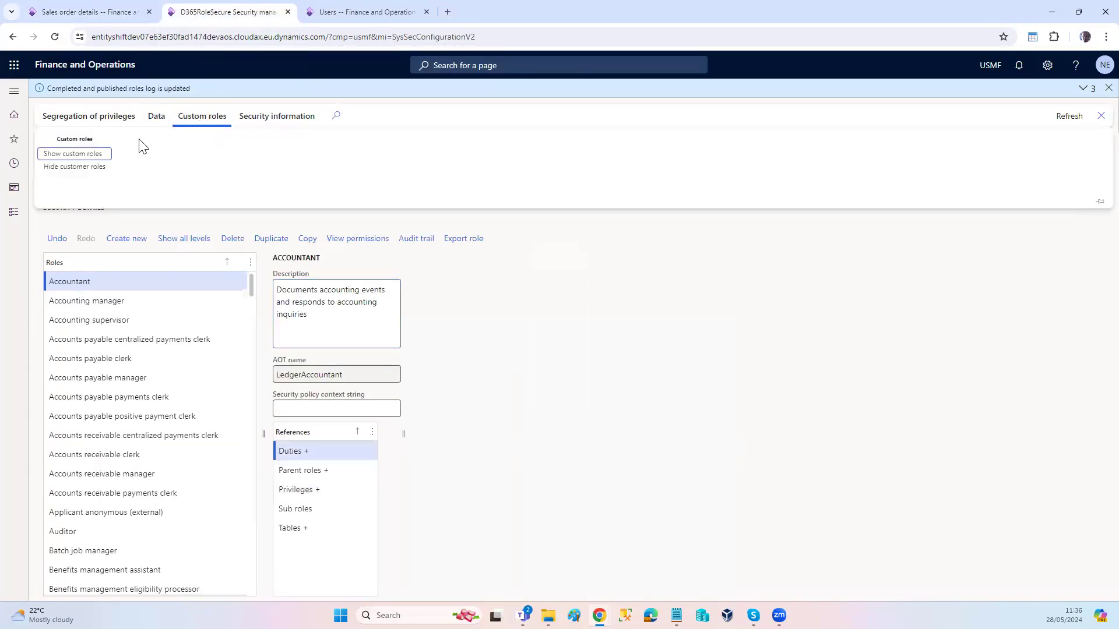
click(89, 156)
click(472, 335)
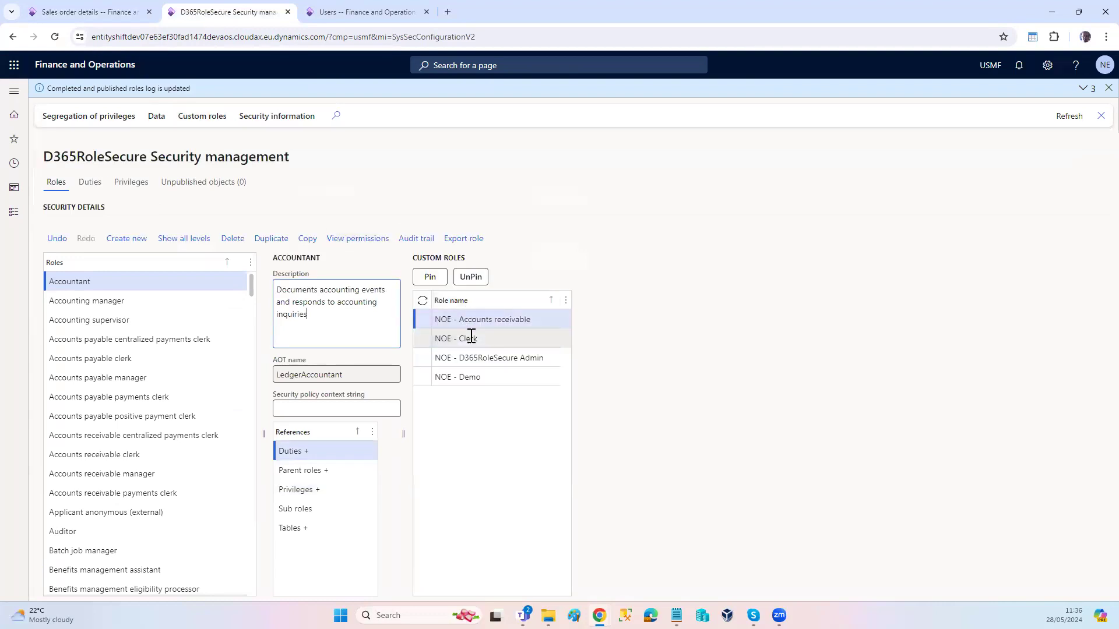
click(429, 277)
click(349, 418)
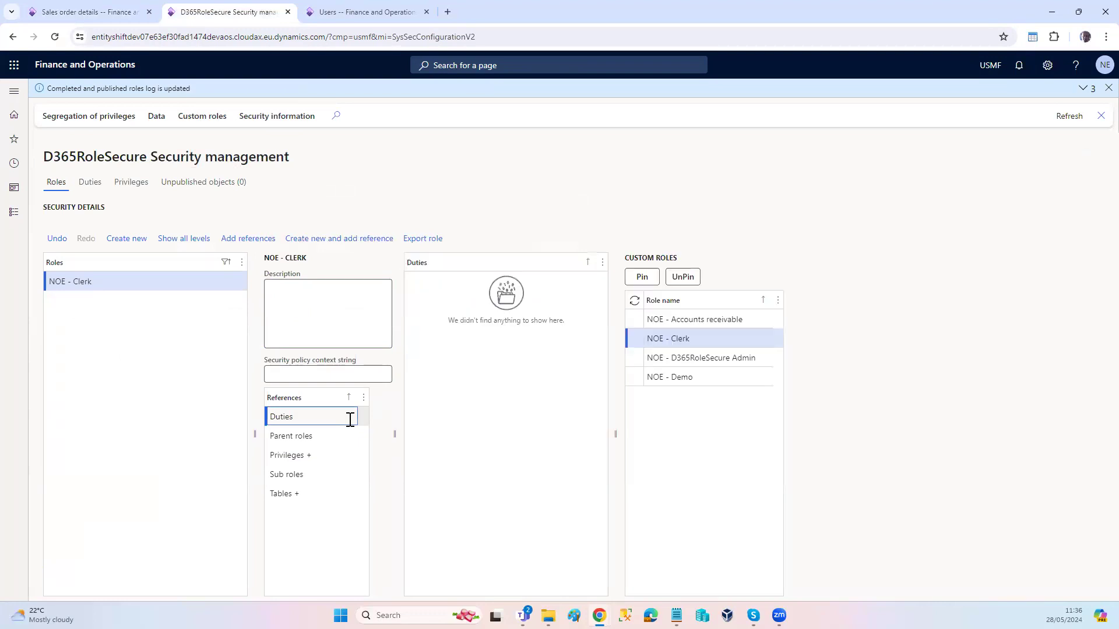
Step: Add all duties whose name begins with "Maintain sales order" as references to the NOE - Clerk role
click(250, 240)
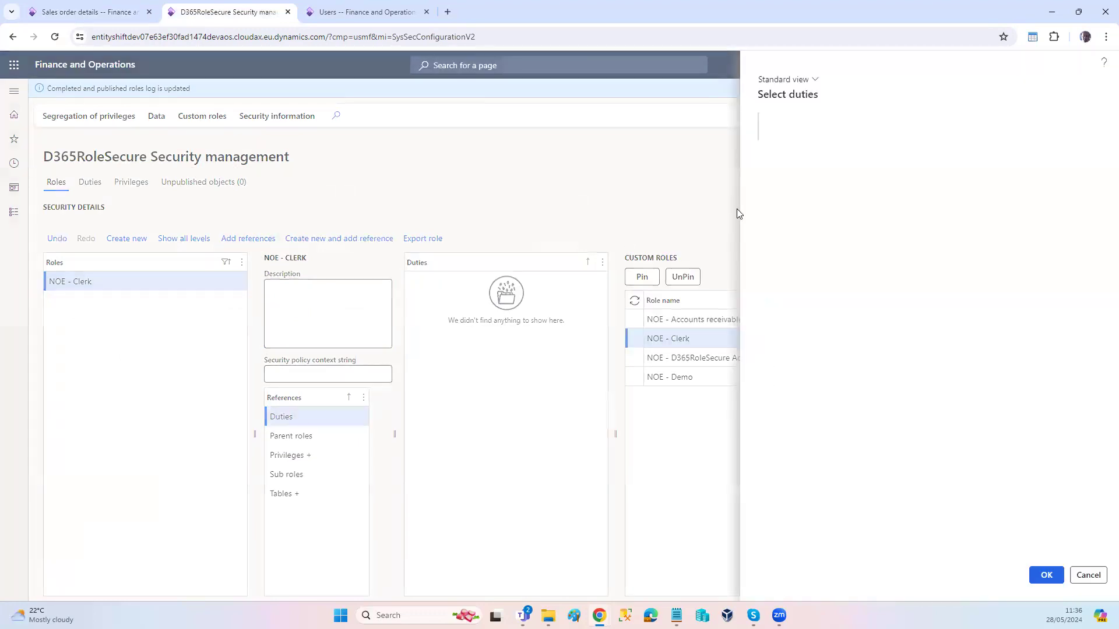
click(836, 128)
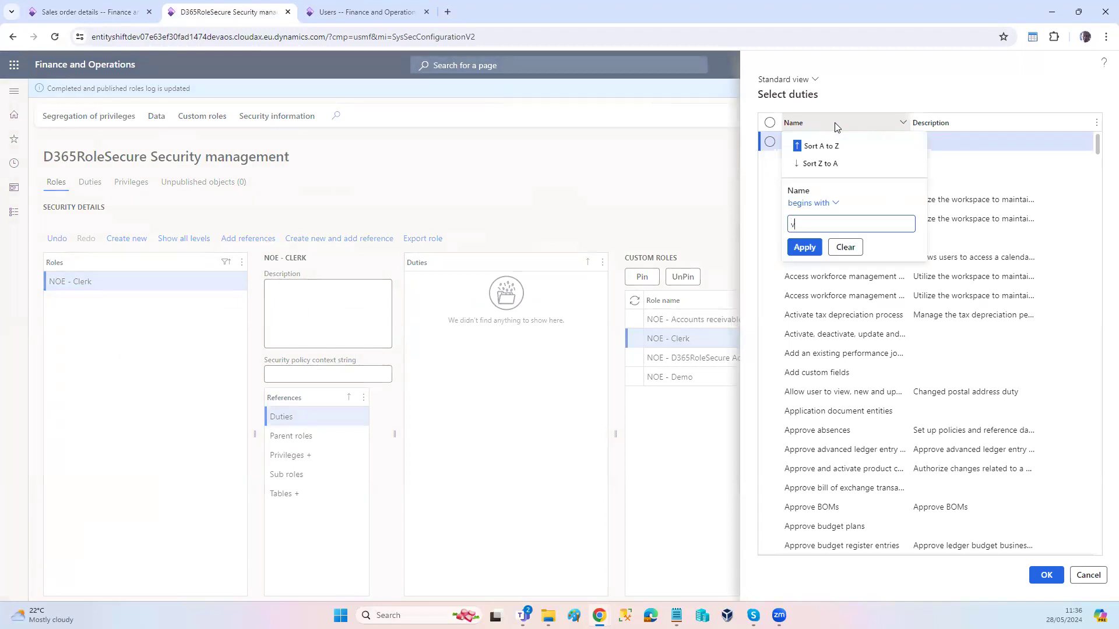
key(ctrl+v)
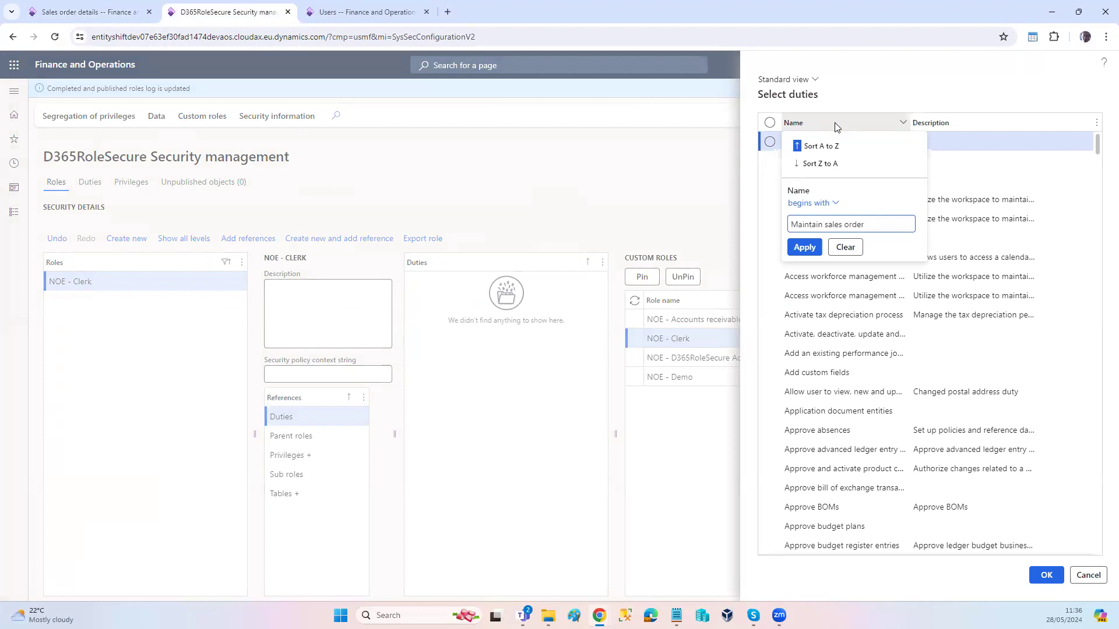
click(805, 247)
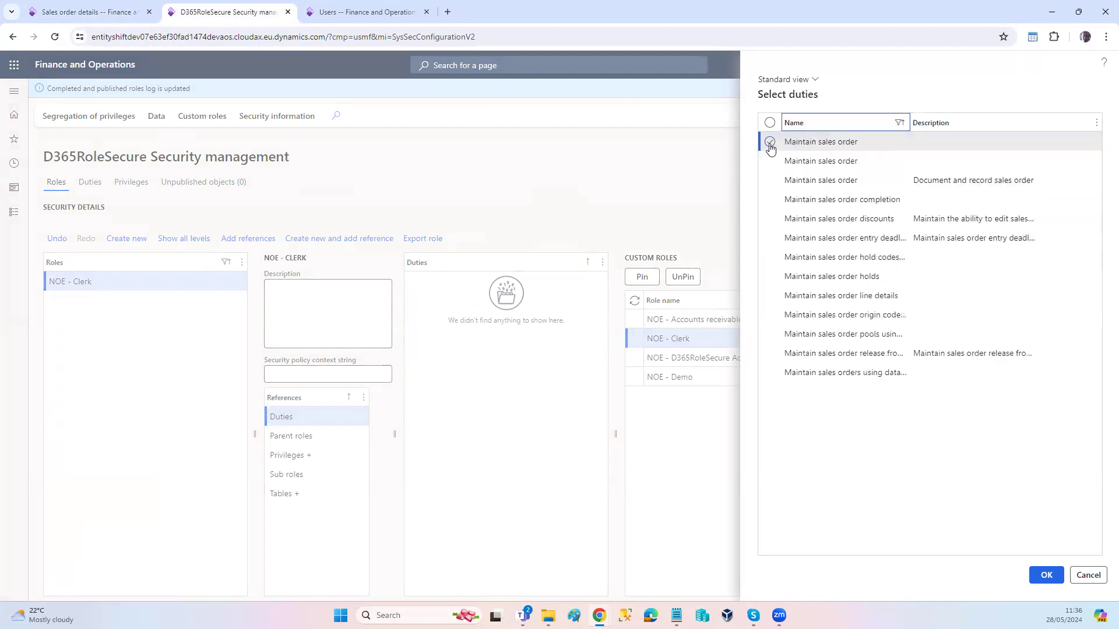
click(769, 123)
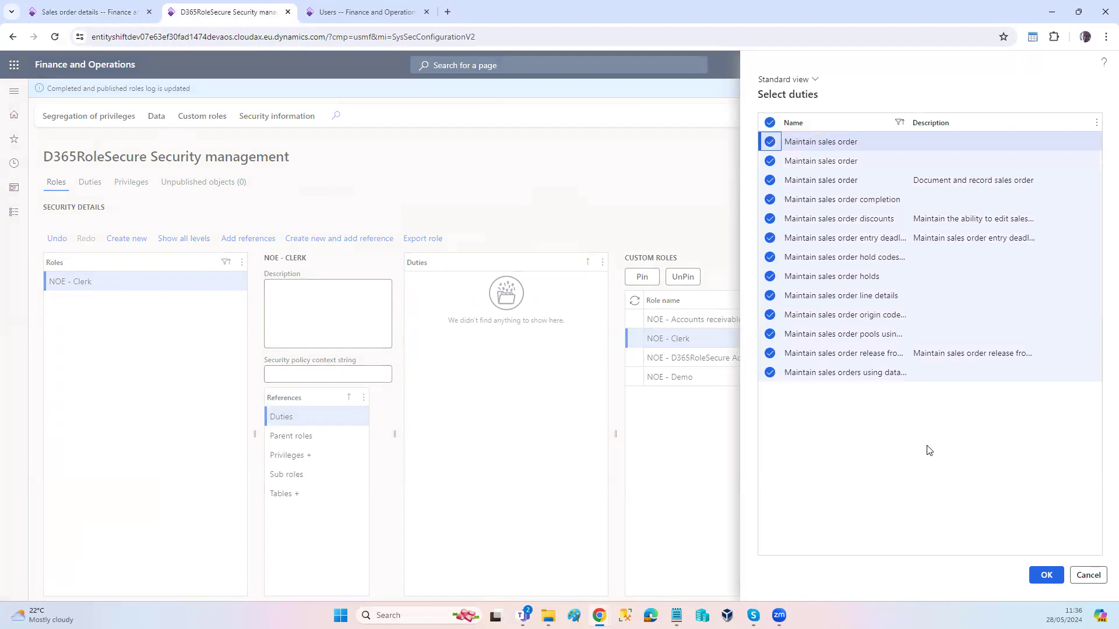
click(1041, 581)
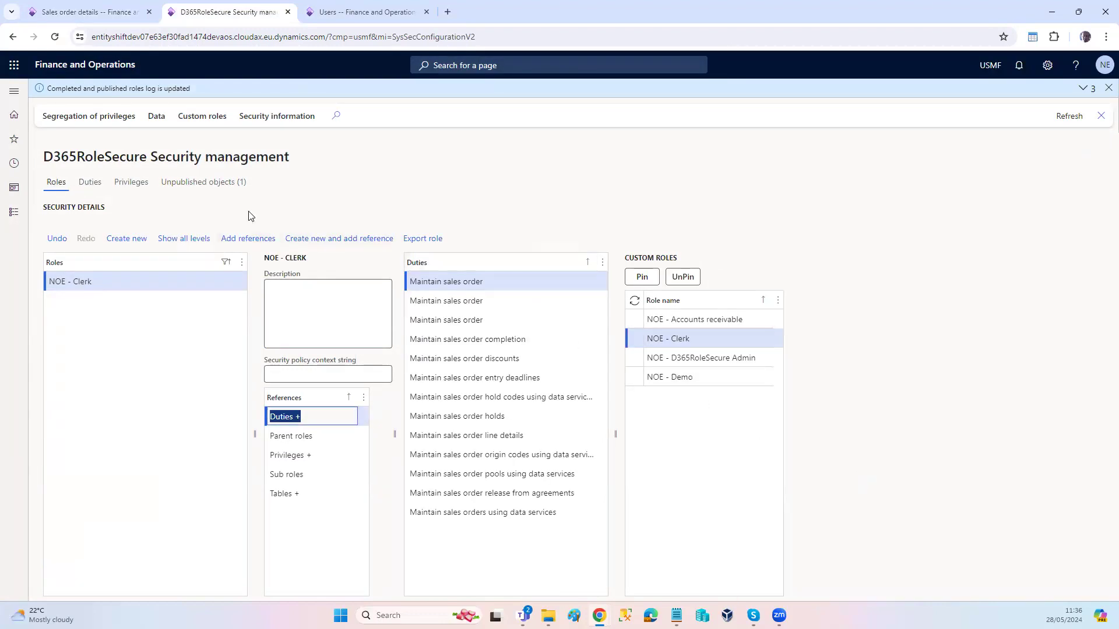
Step: Publish the unpublished NOE - Clerk role and reload the default dashboard in the test user's incognito window
click(210, 184)
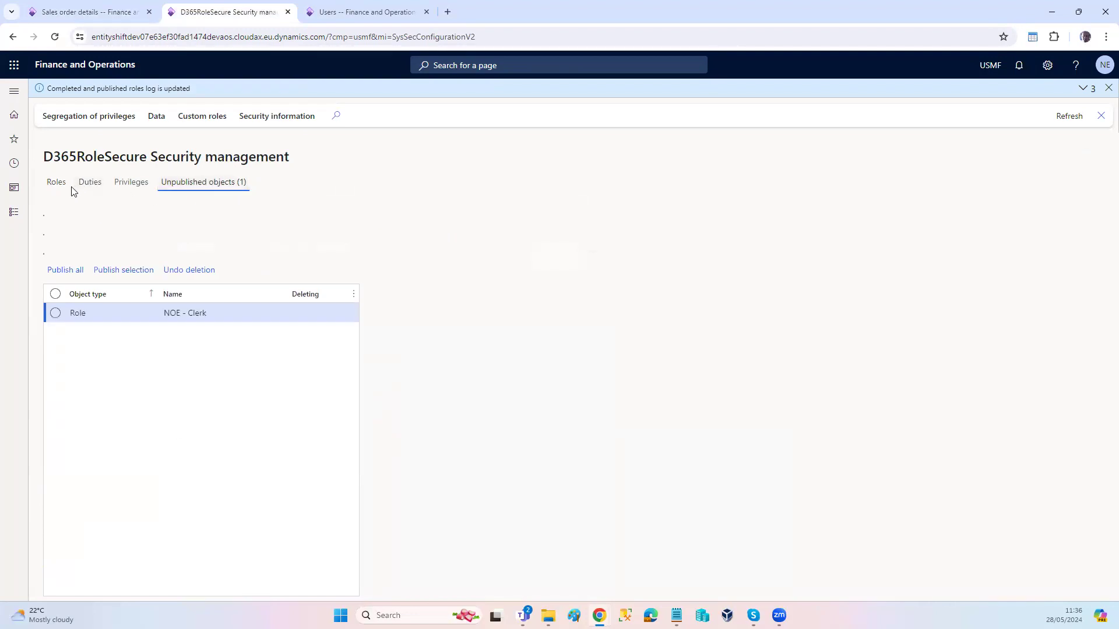
click(63, 270)
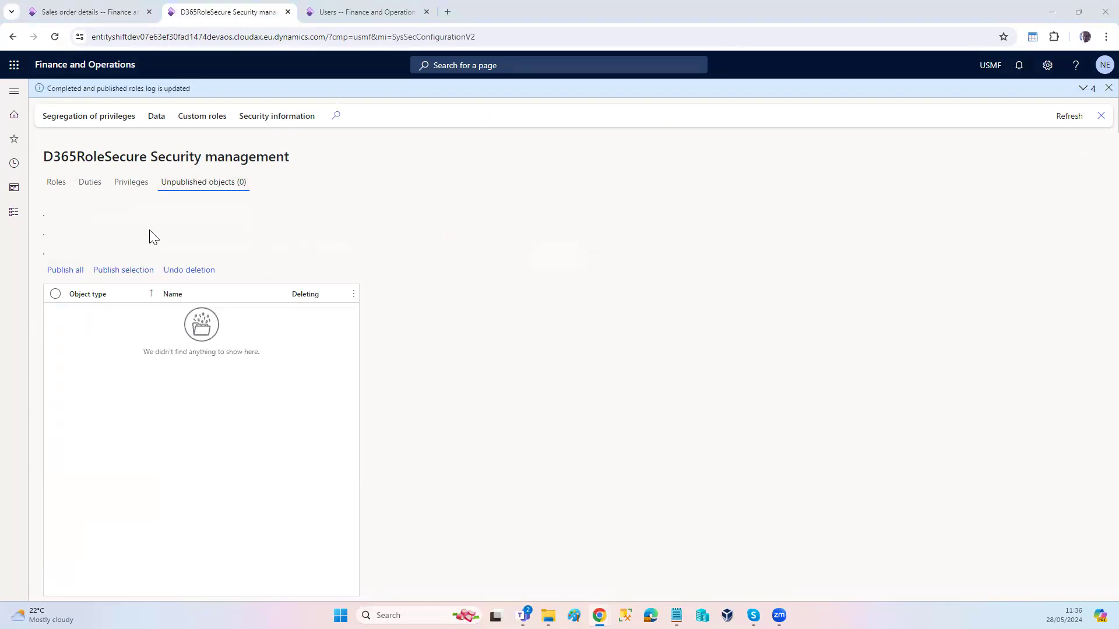
key(alt+Tab)
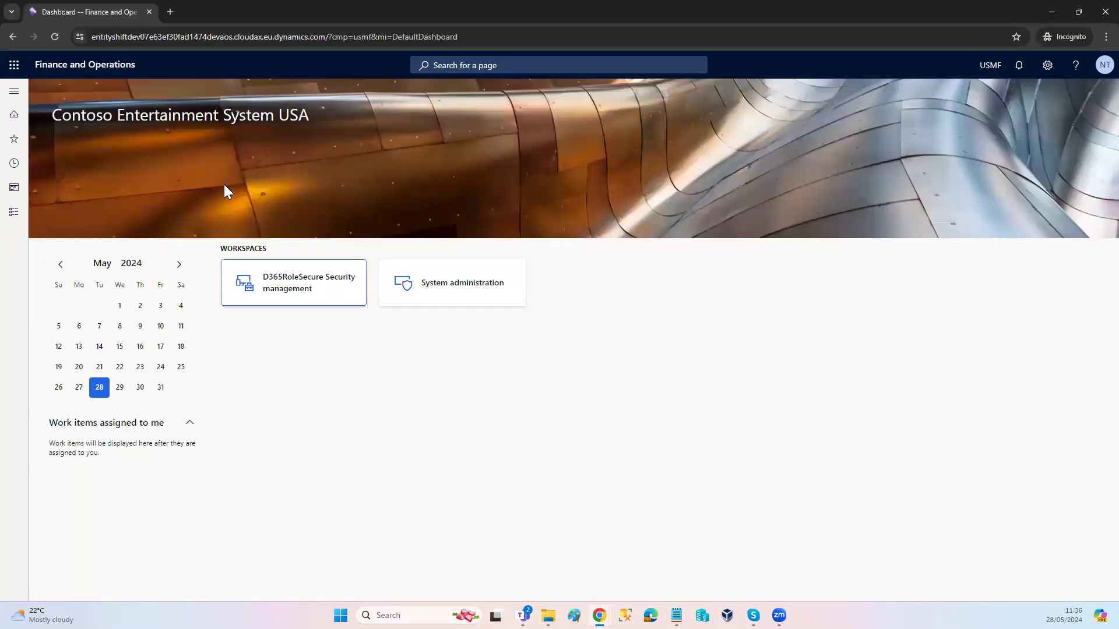
click(491, 36)
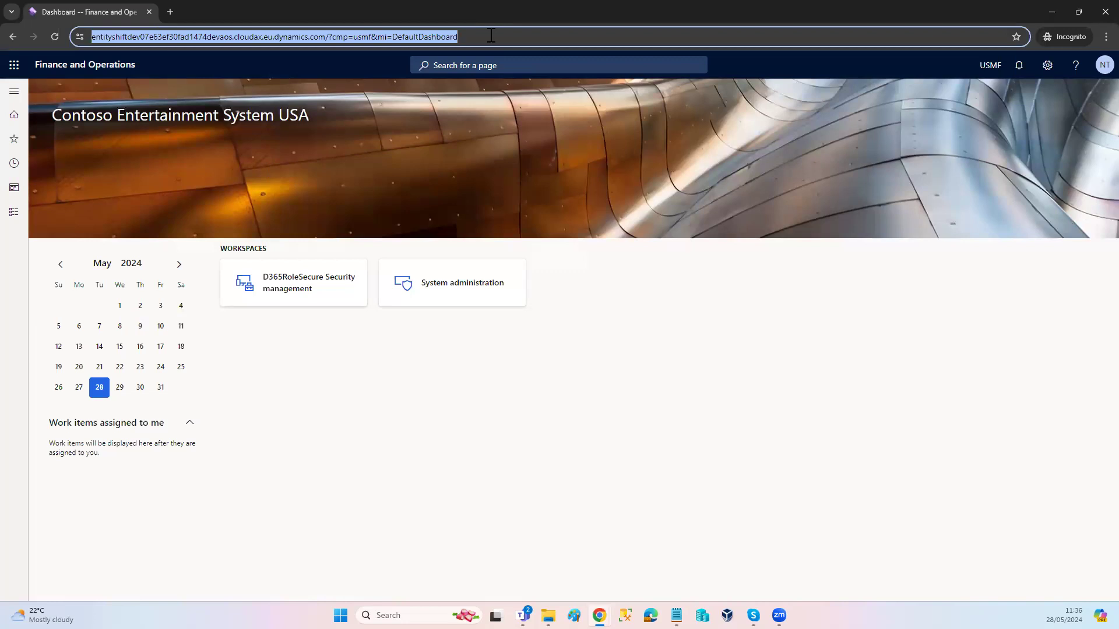
key(Return)
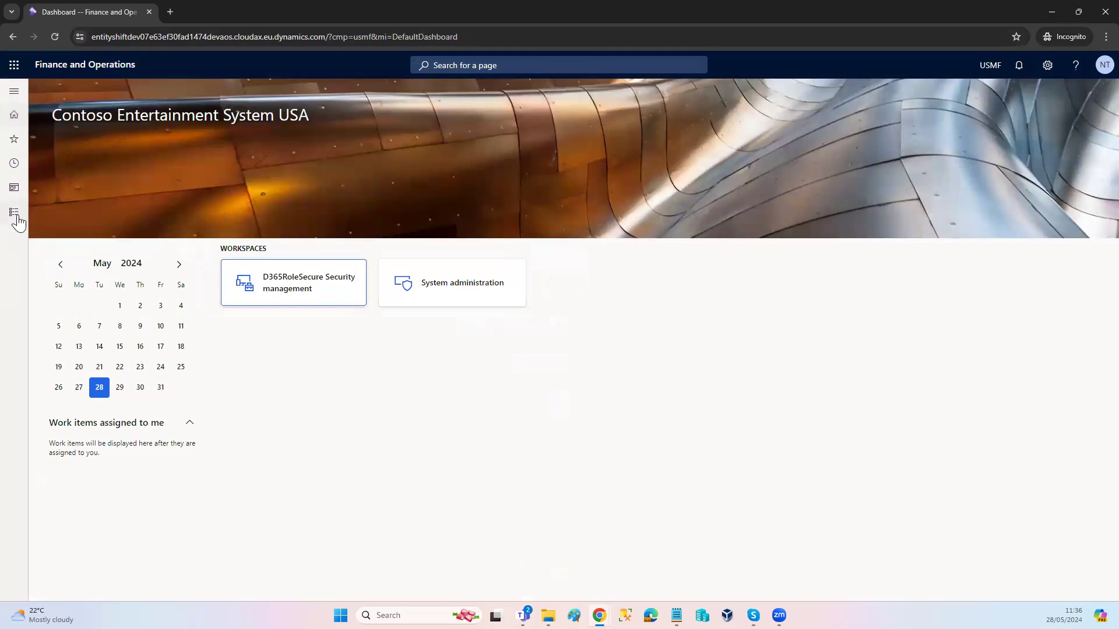
Step: Open All sales orders from the Sales and marketing module as the test user
click(17, 217)
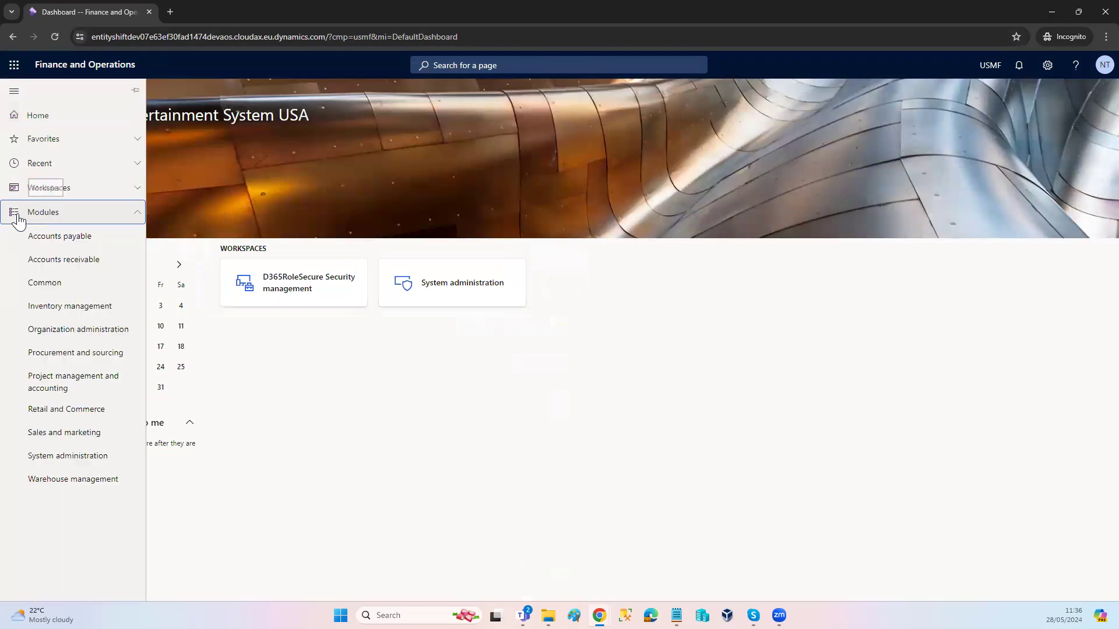
click(74, 430)
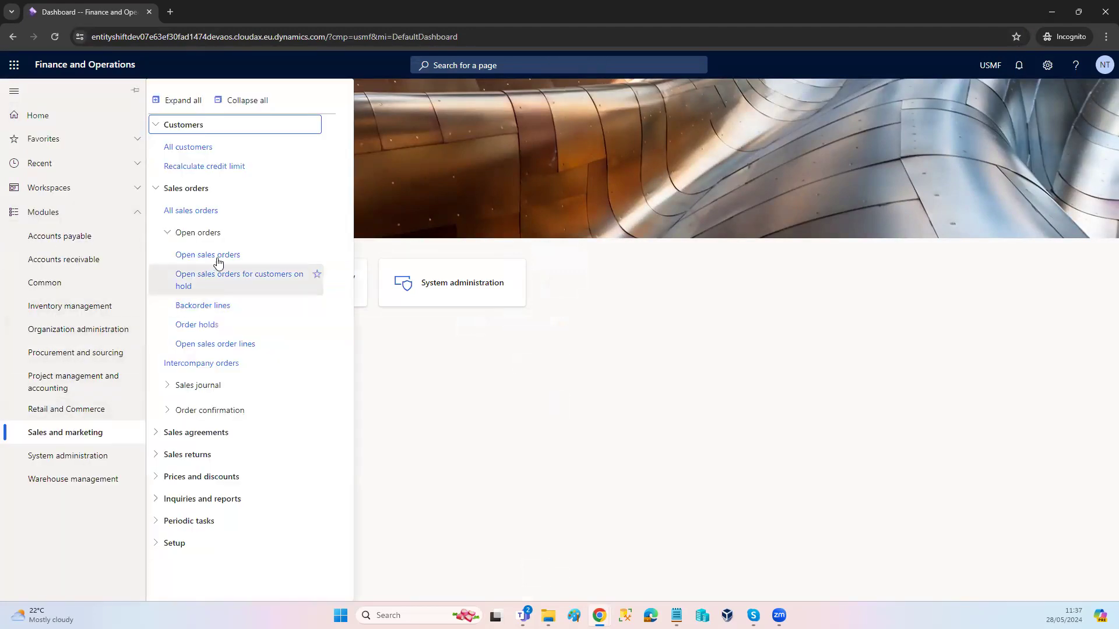
click(200, 216)
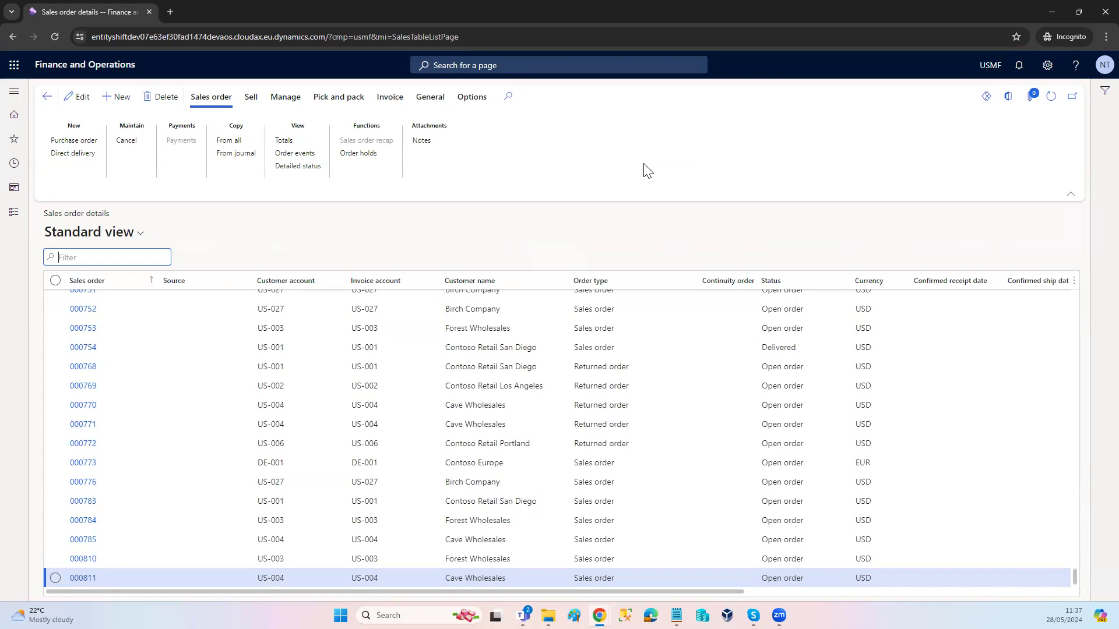
Step: Show the custom roles in the admin's Security management, select NOE - Clerk, and return to the sales order page's security diagnostics
key(alt+Tab)
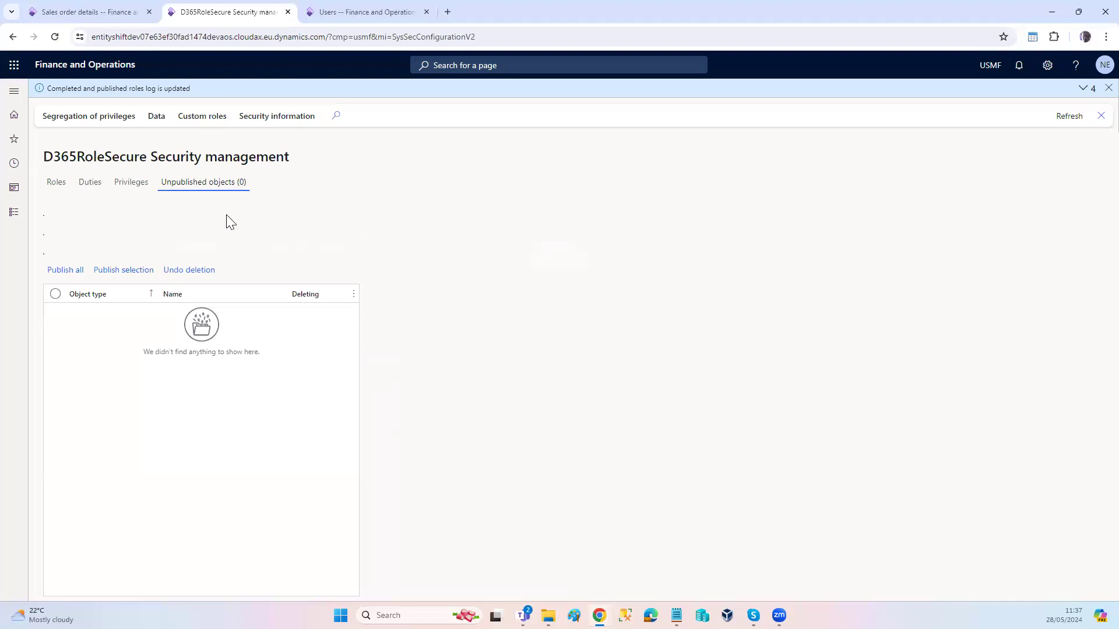
click(58, 186)
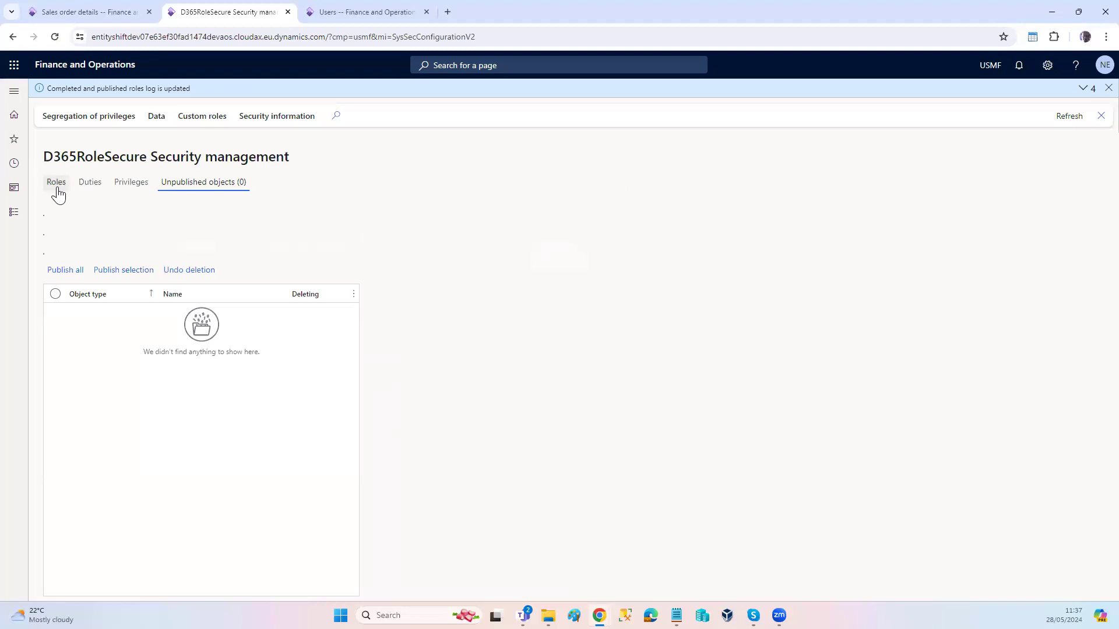
click(202, 123)
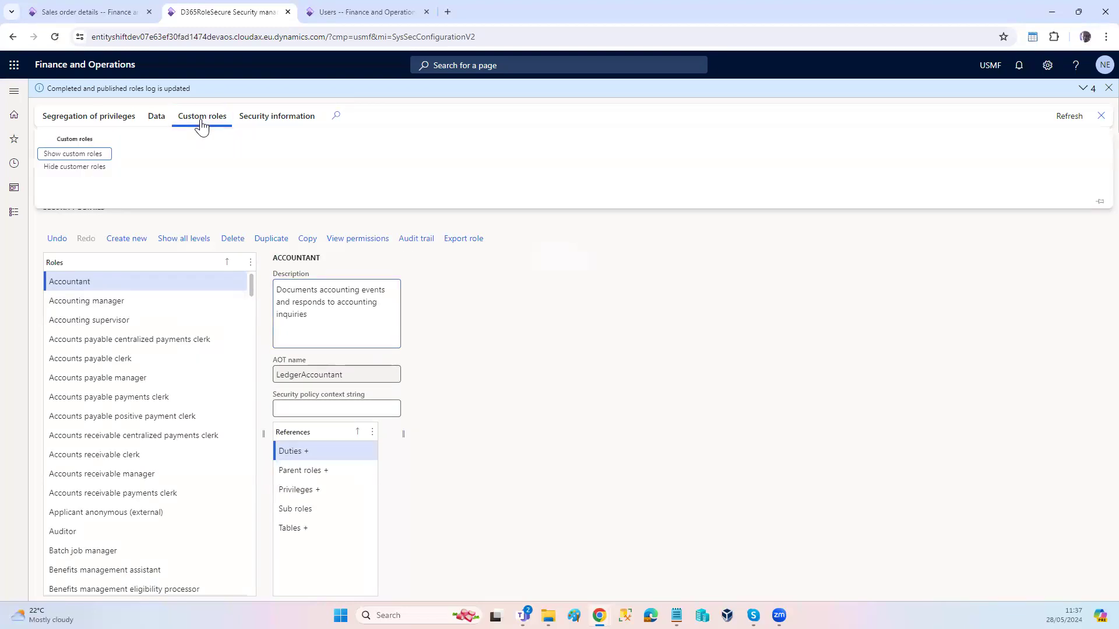
click(88, 155)
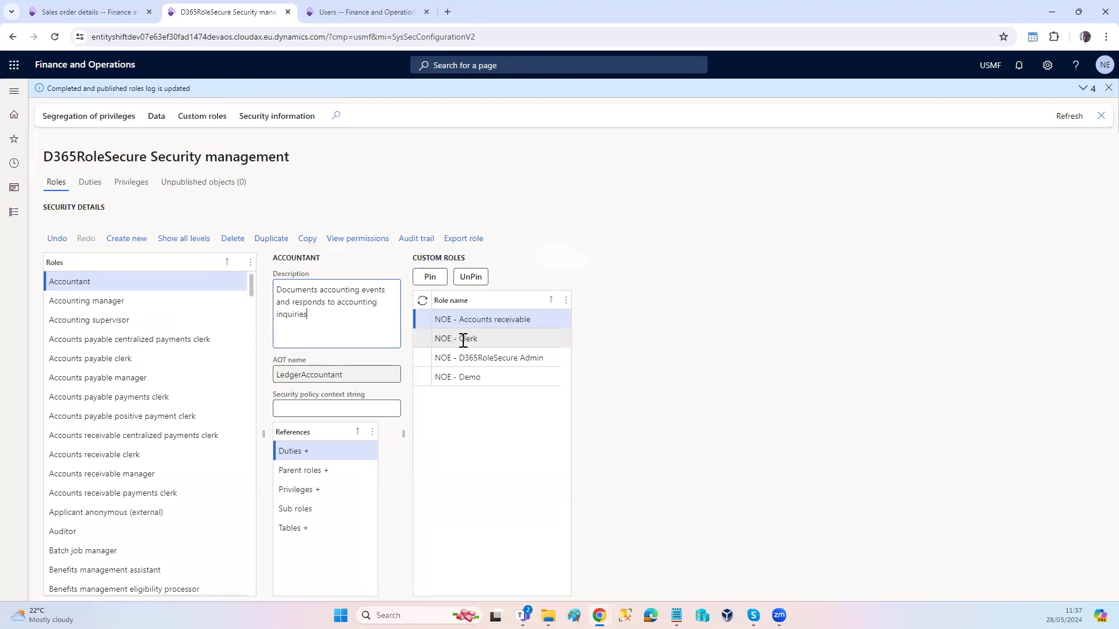
click(458, 342)
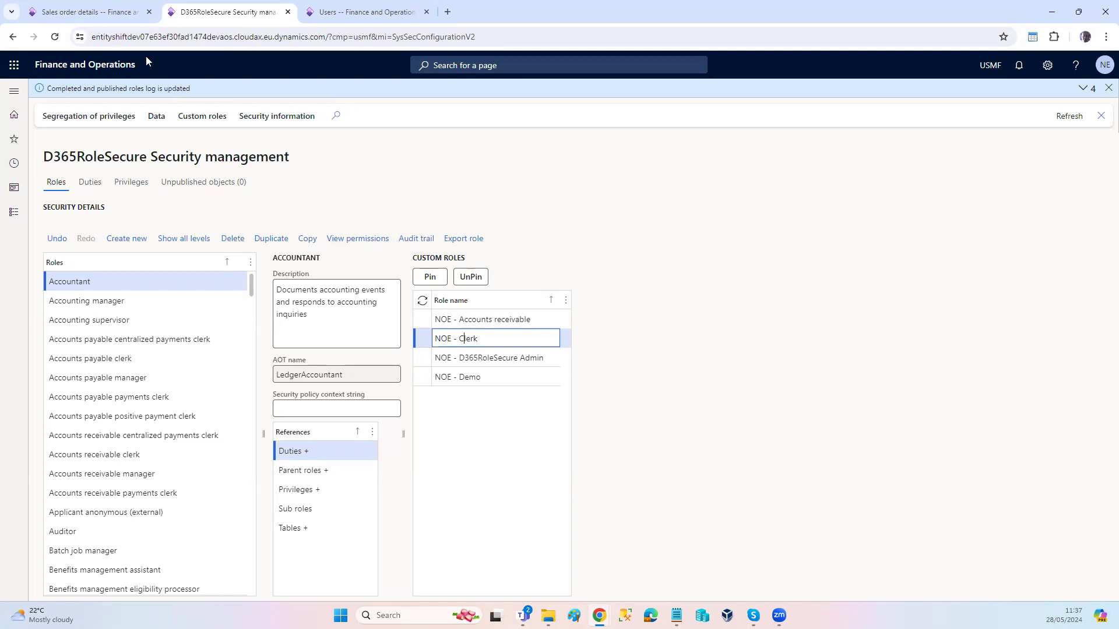
click(80, 16)
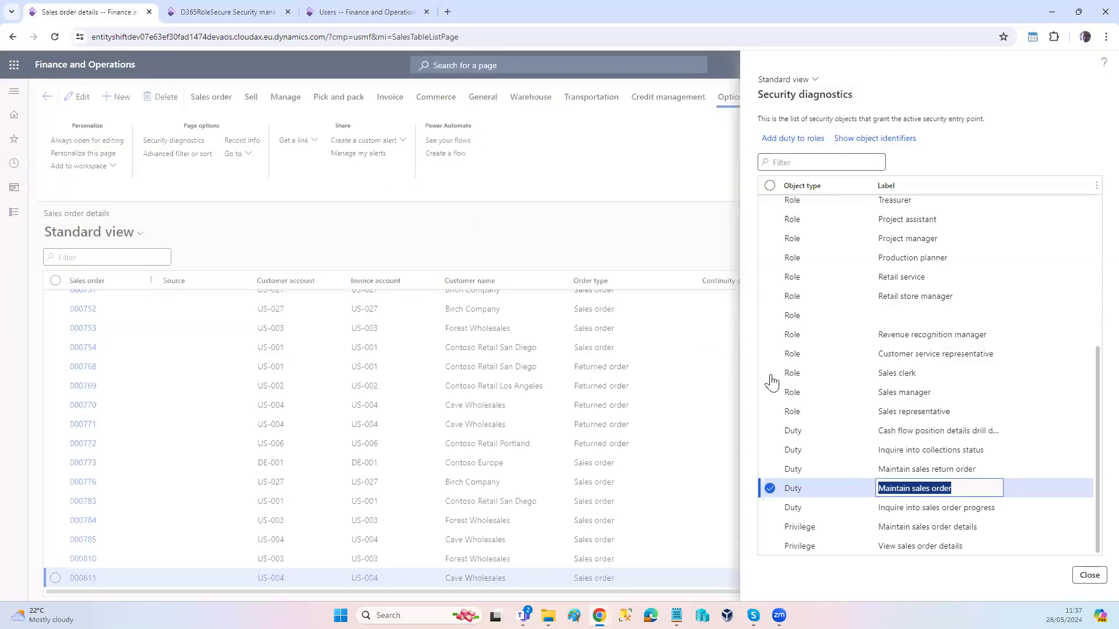